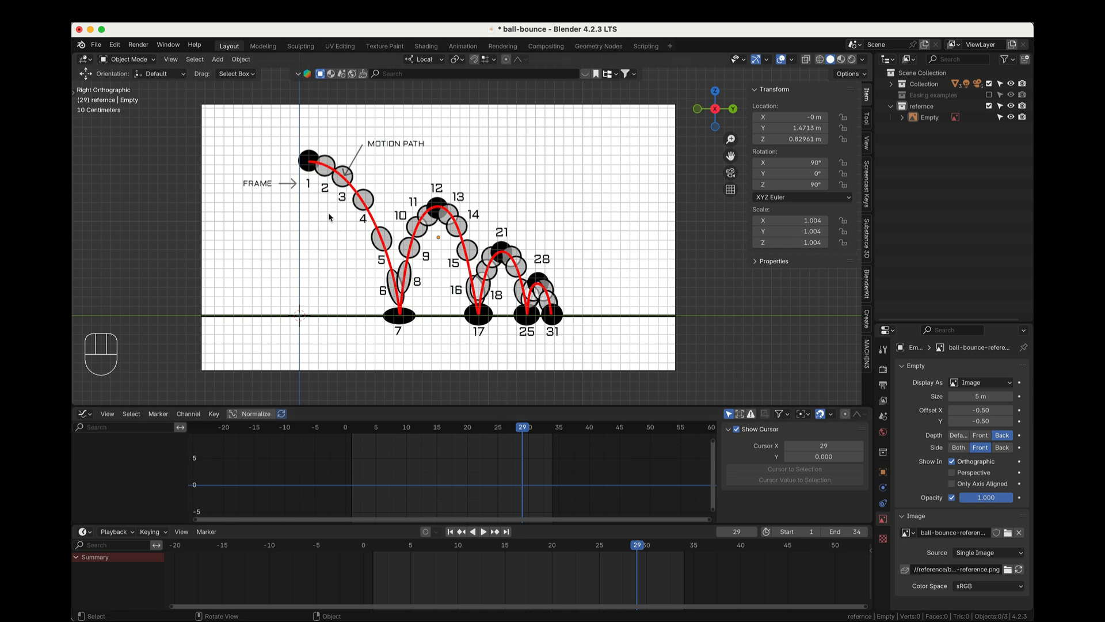
# - Lower the reference image empty's opacity to 0.076 and make it unselectable in the viewport
pyautogui.click(929, 117)
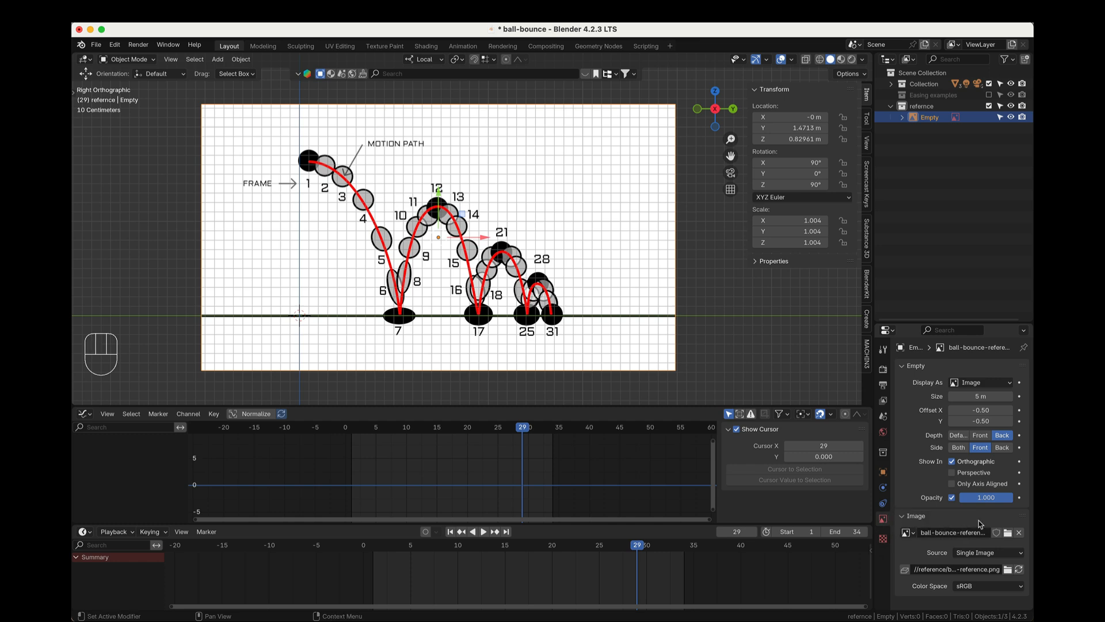
pyautogui.moveTo(999, 500); pyautogui.dragTo(946, 500)
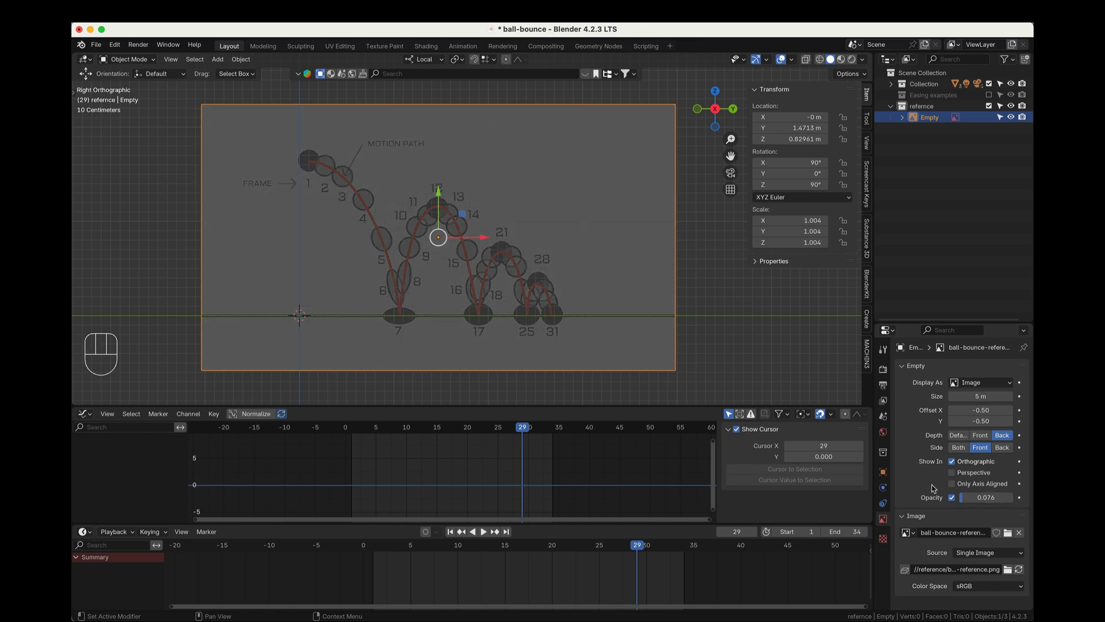
pyautogui.click(719, 292)
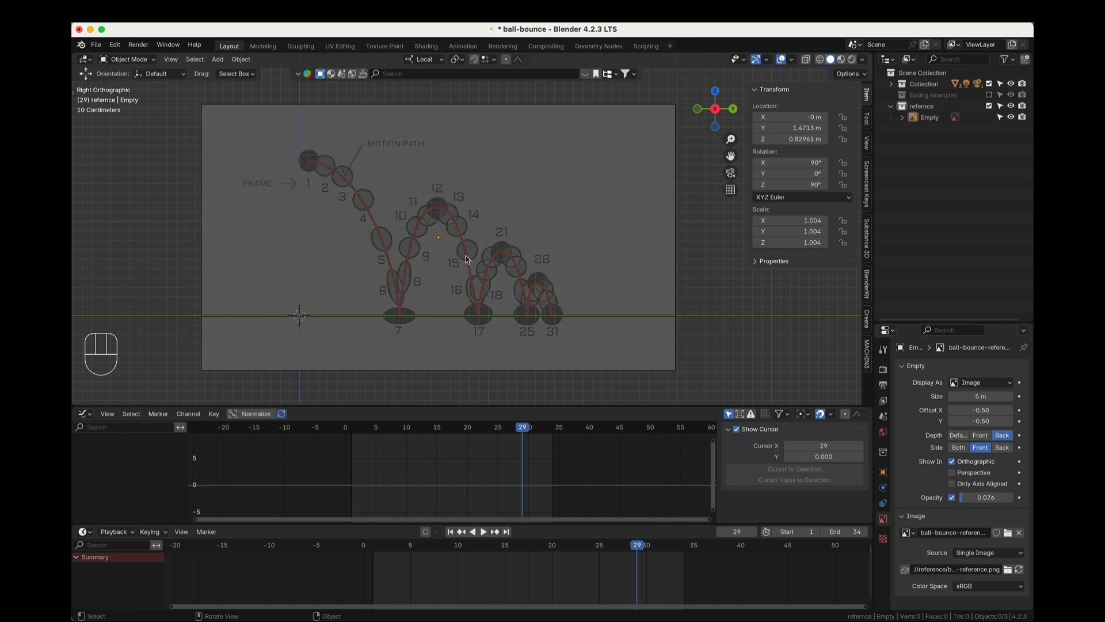
pyautogui.click(1000, 116)
pyautogui.click(1008, 61)
pyautogui.click(1001, 117)
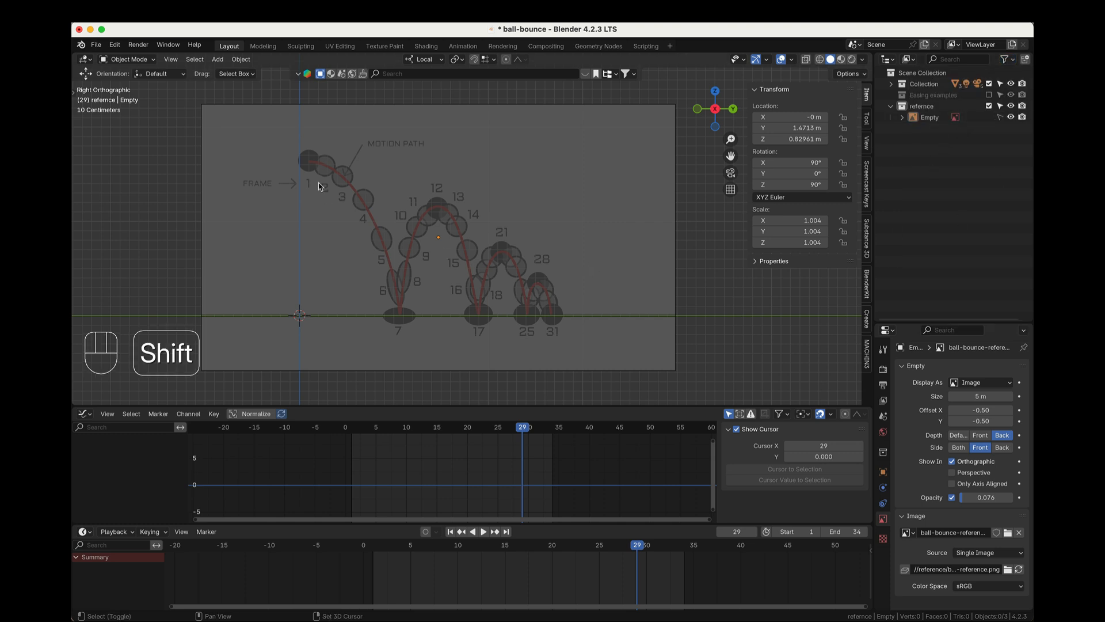
# - Add a Bézier curve and rotate it 90° about the Y axis
pyautogui.hotkey('shift', 'a')
pyautogui.moveTo(333, 196)
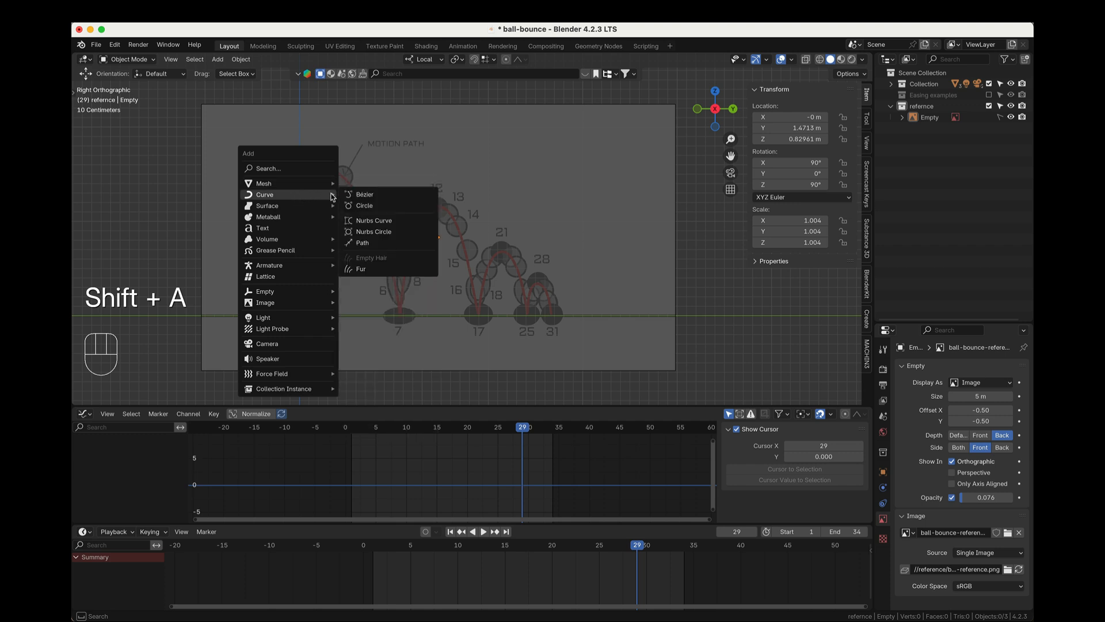
pyautogui.click(392, 196)
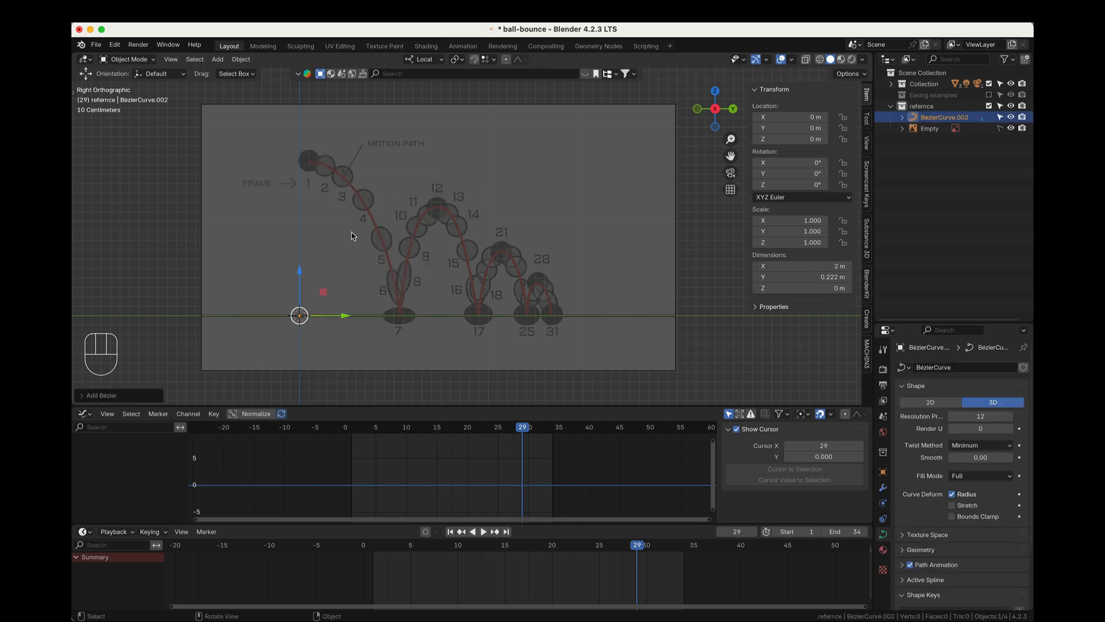
pyautogui.press('r')
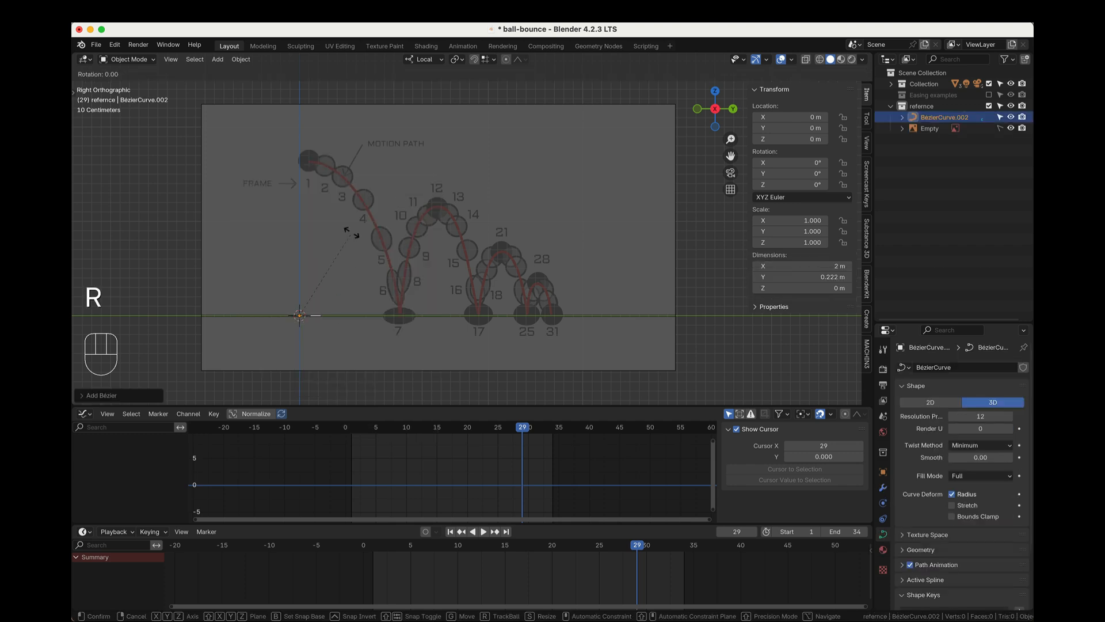
pyautogui.write('y90')
pyautogui.press('Return')
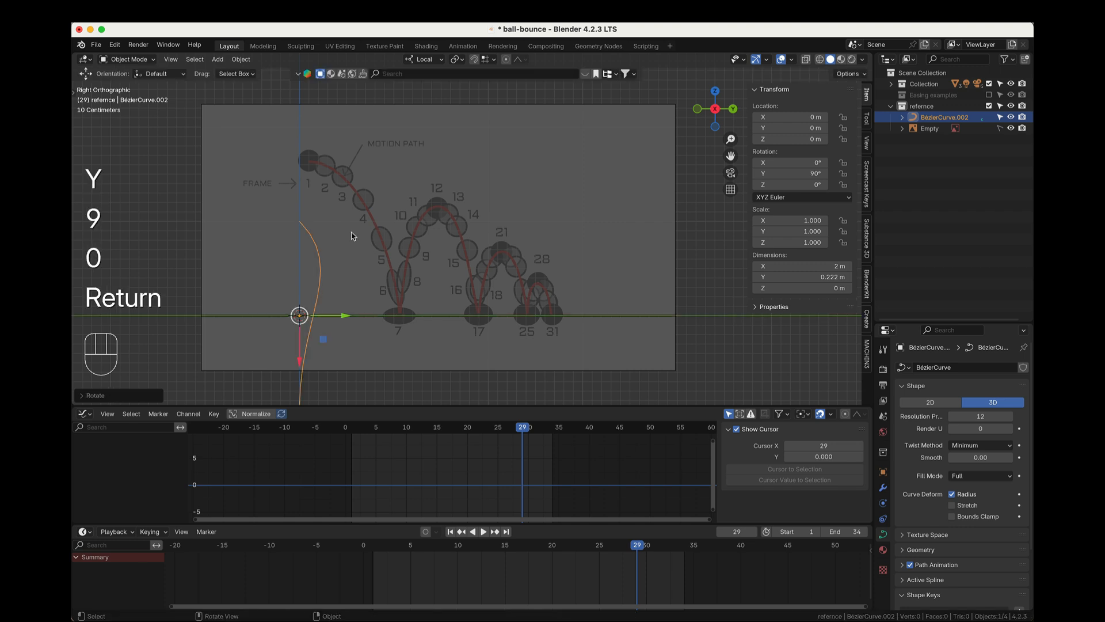
# - Move the curve so its upper end sits on the frame 1 ball, and place its other end point on the frame 7 contact
pyautogui.press('g')
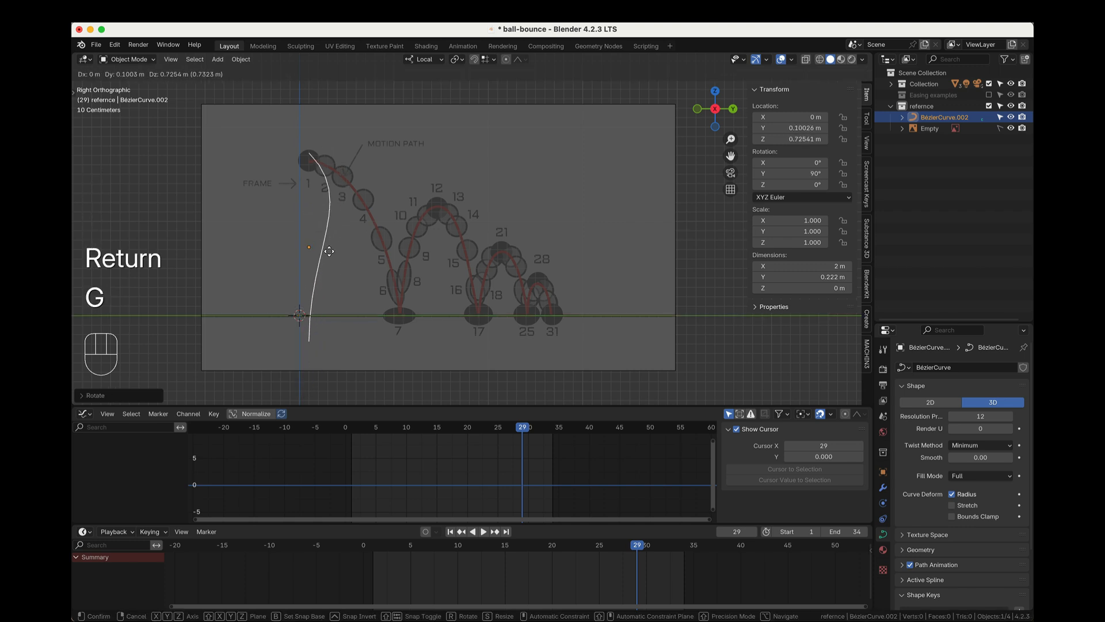
pyautogui.click(312, 200)
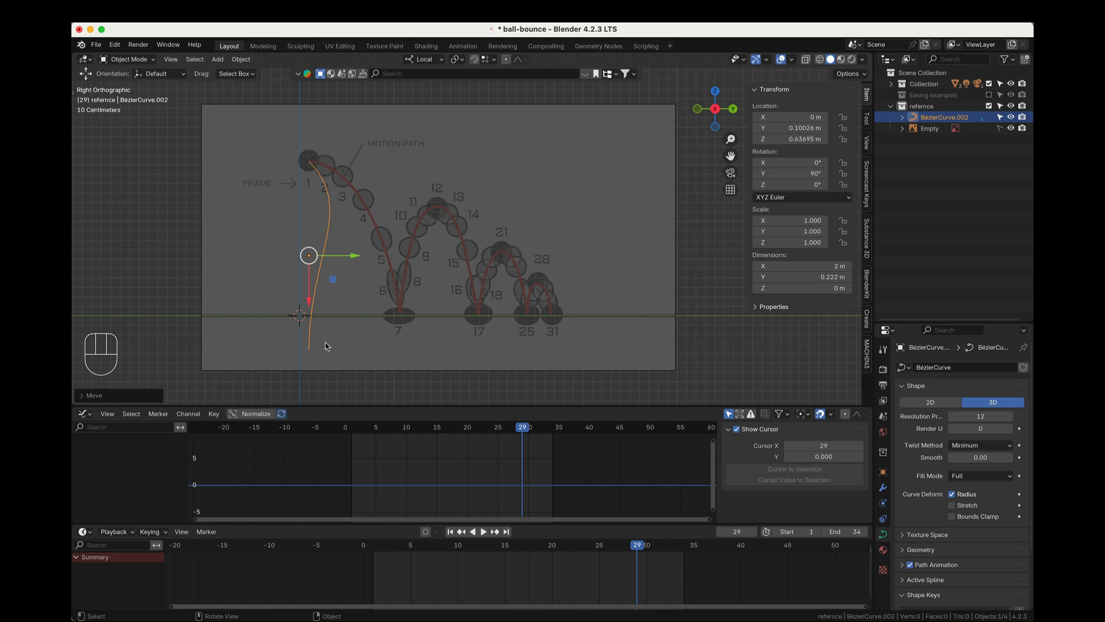
pyautogui.press('Tab')
pyautogui.click(311, 351)
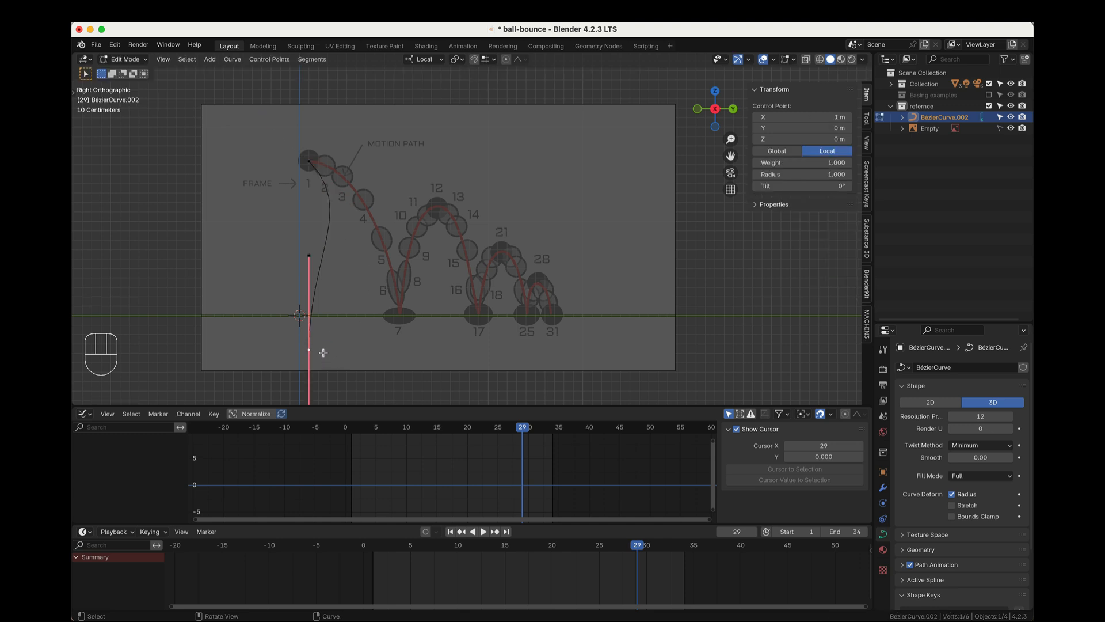
pyautogui.press('g')
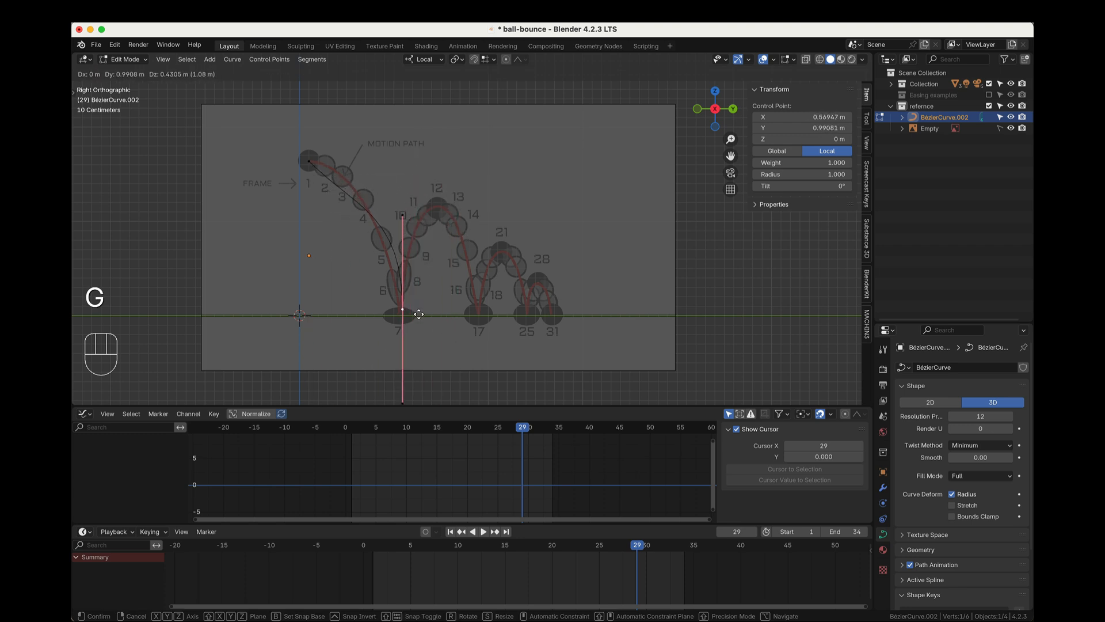
pyautogui.click(400, 316)
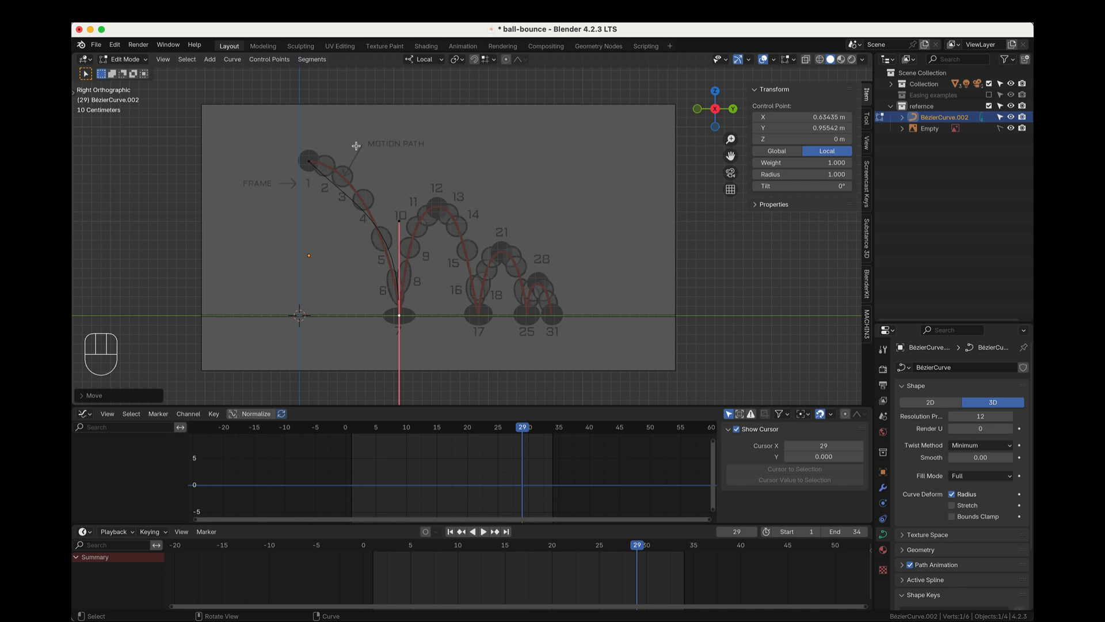
# - Adjust the handles at frames 1 and 7 so the curve follows the first red arc, leaving the frame 7 point selected
pyautogui.click(309, 161)
pyautogui.click(358, 208)
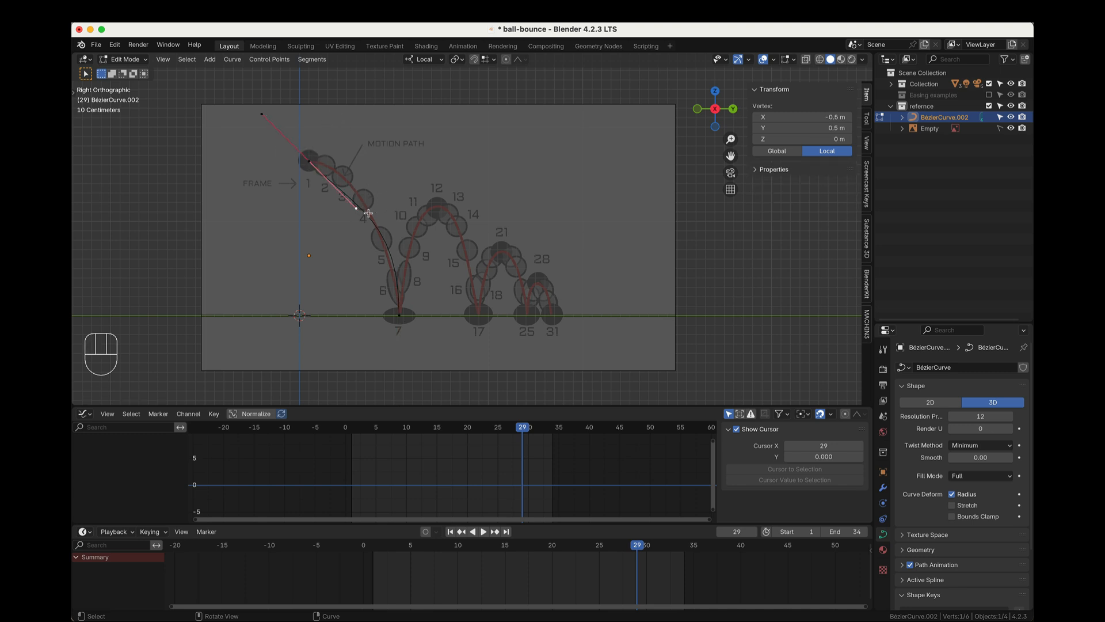
pyautogui.press('g')
pyautogui.click(352, 165)
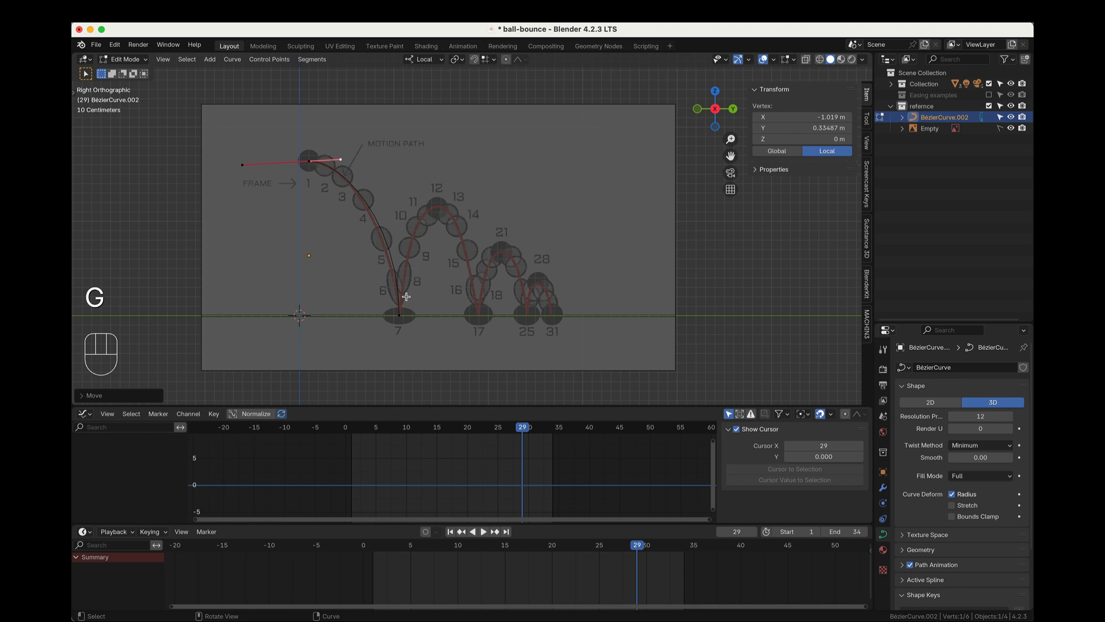
pyautogui.click(401, 311)
pyautogui.click(400, 223)
pyautogui.press('g')
pyautogui.click(392, 221)
pyautogui.click(399, 315)
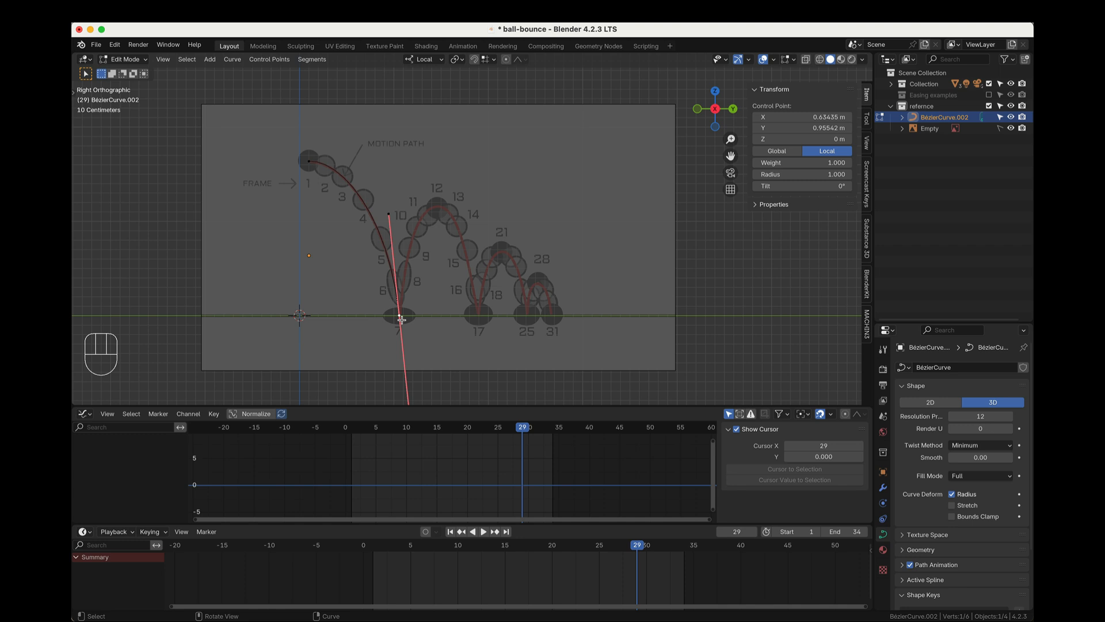
# - Try to extrude the frame 7 end point freehand to the frame 17 contact, and undo the extrusion
pyautogui.press('e')
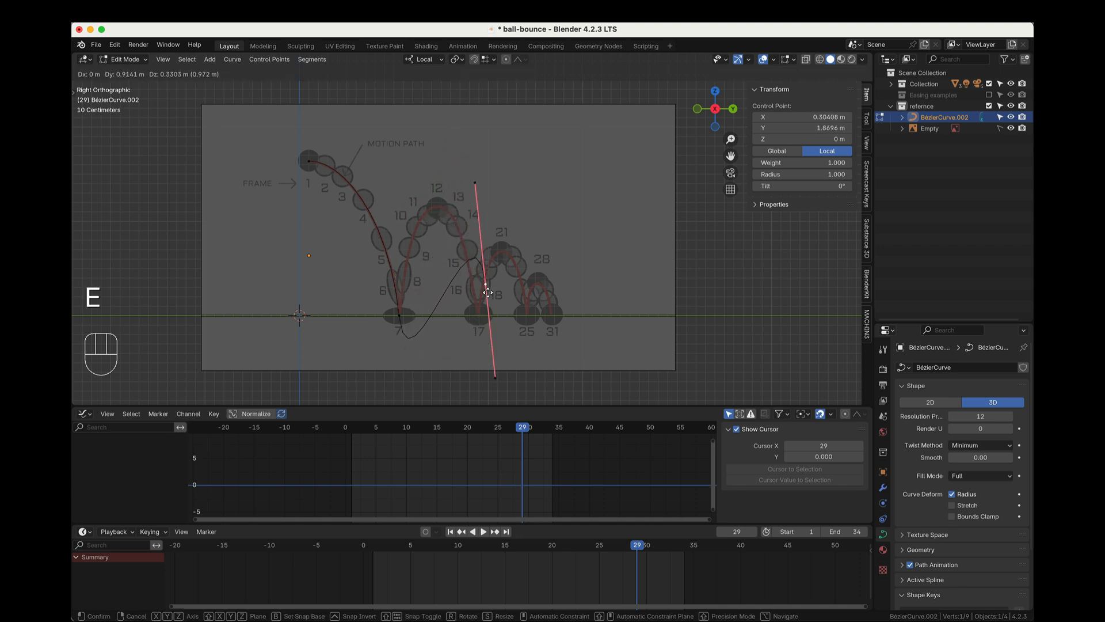
pyautogui.click(478, 315)
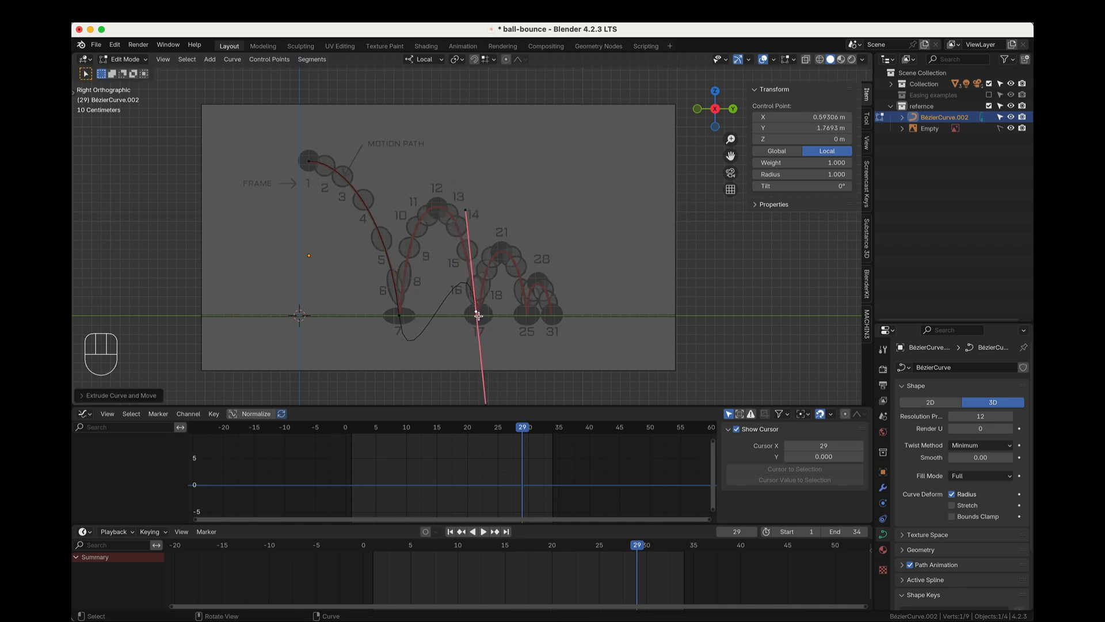
pyautogui.press('g')
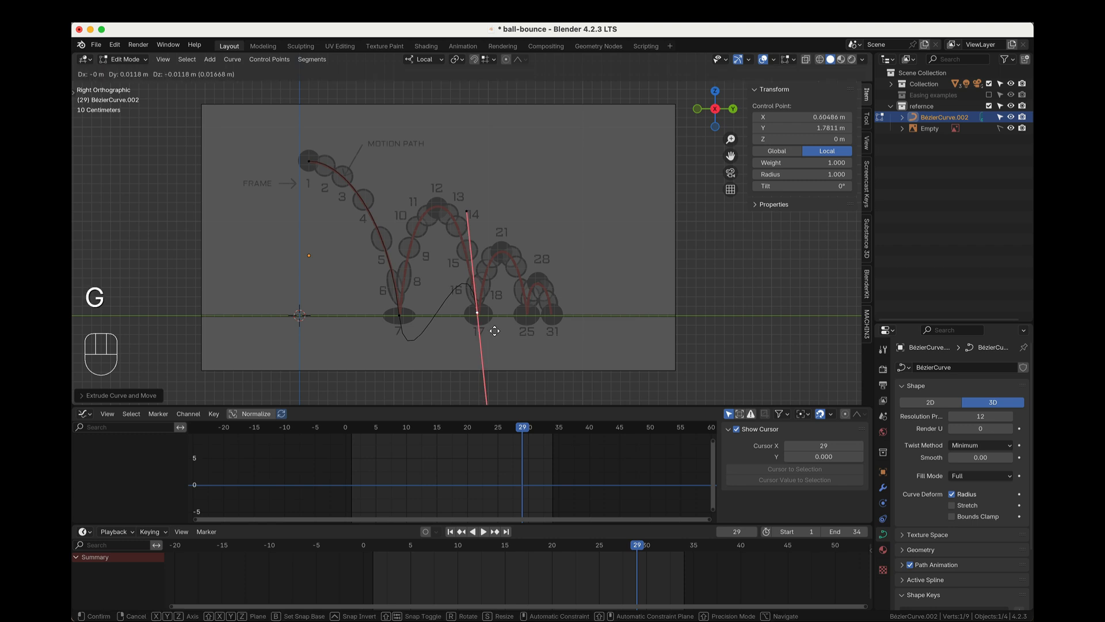
pyautogui.click(495, 334)
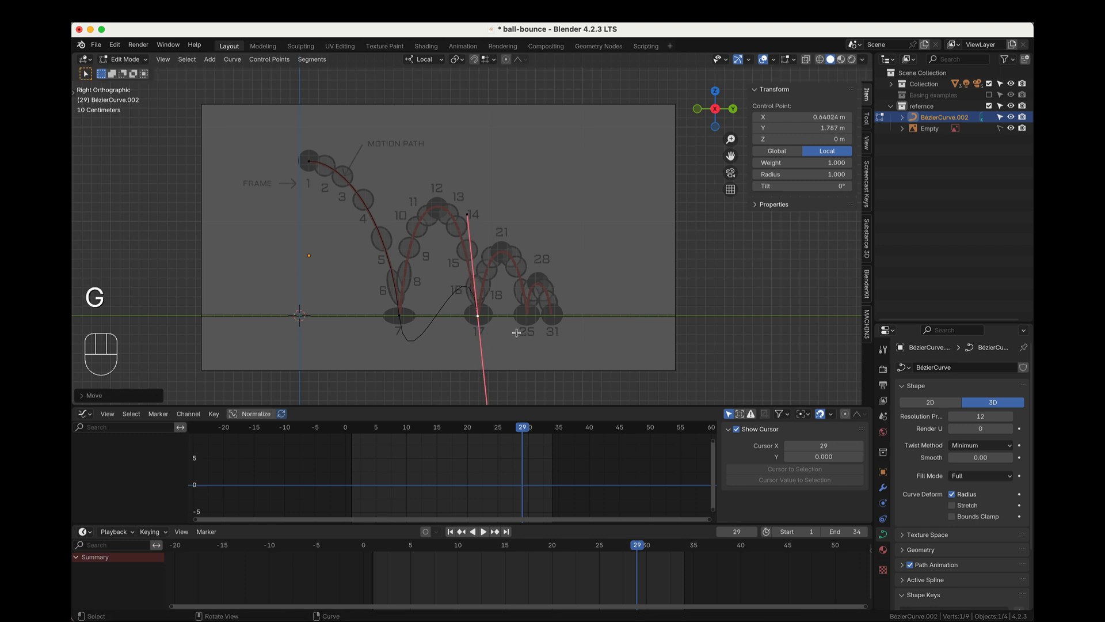
pyautogui.press('super+z')
pyautogui.press('super+z')
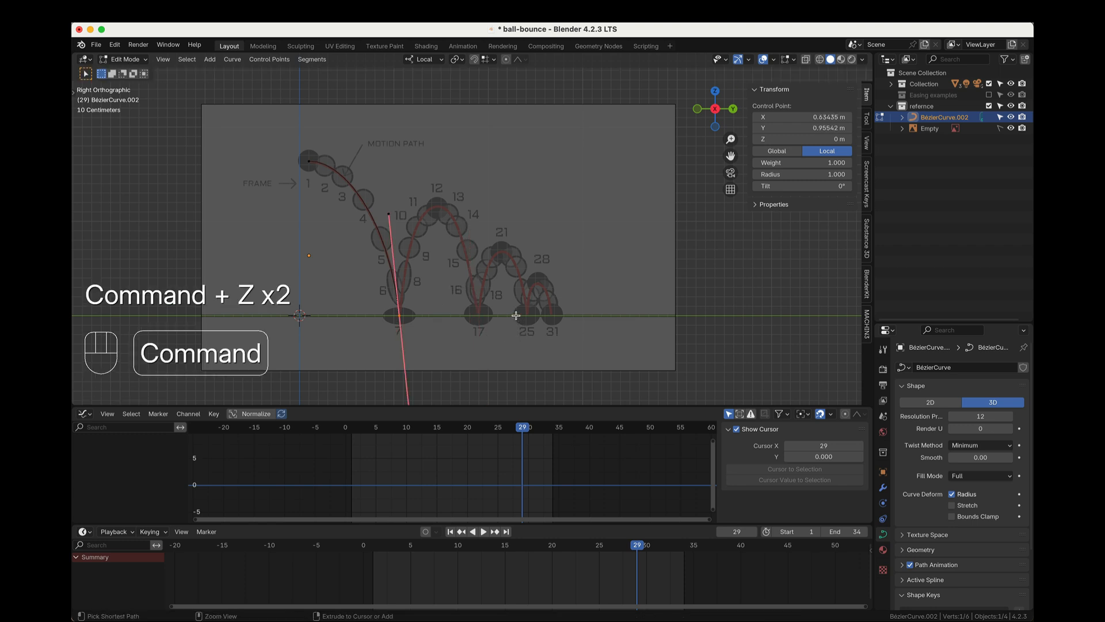
pyautogui.press('g')
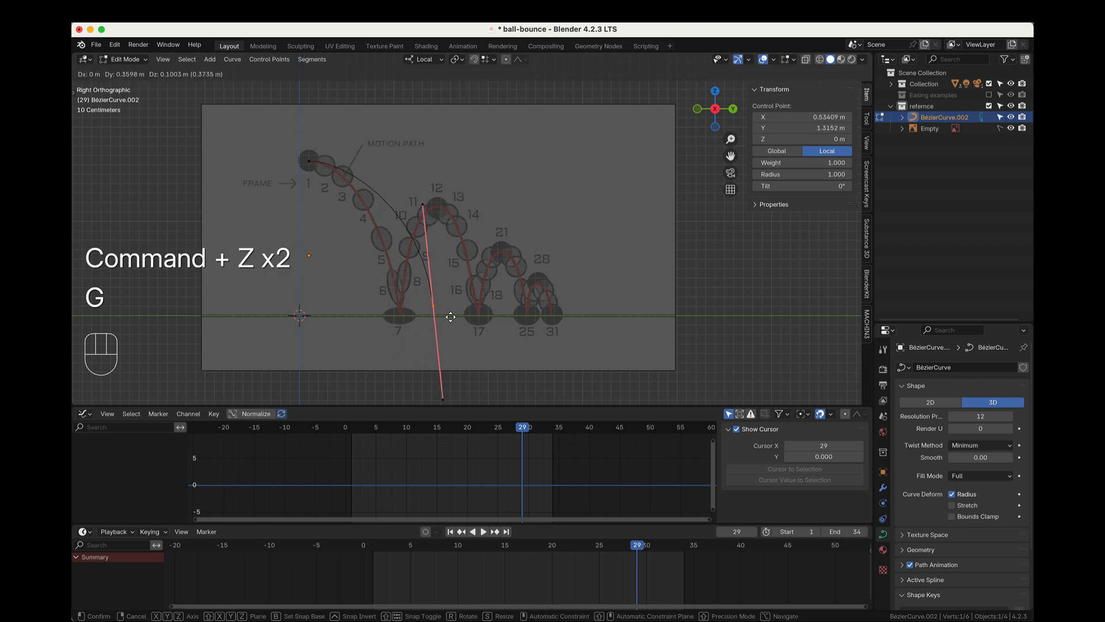
pyautogui.press('Escape')
# - Extrude the curve's end point along the local Y axis to the ground contacts at frames 17, 25 and 31
pyautogui.press('e')
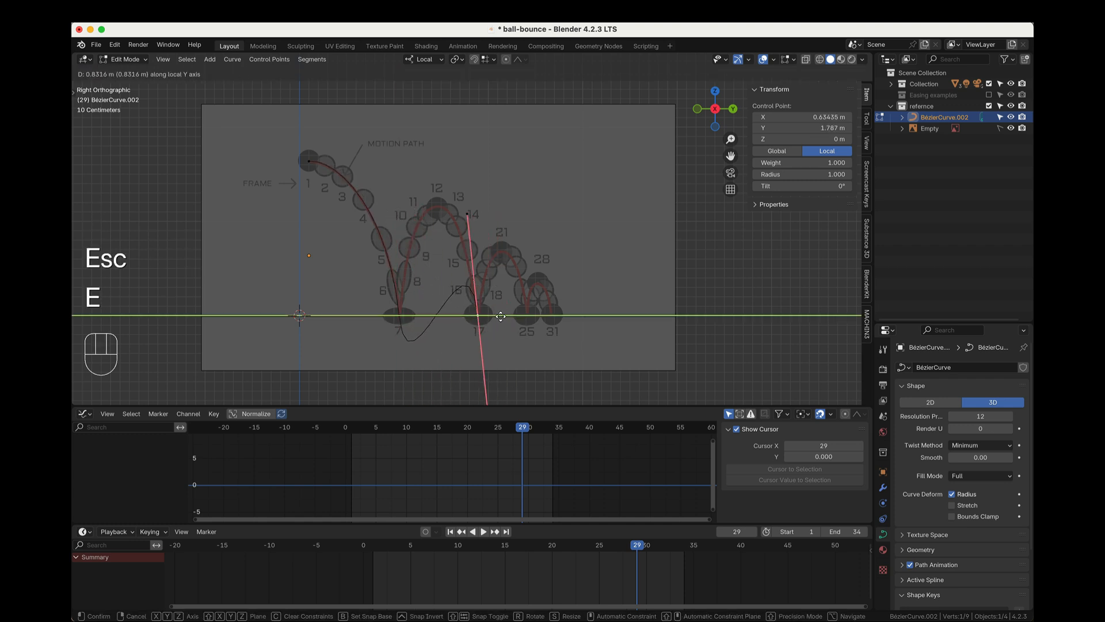
pyautogui.click(479, 315)
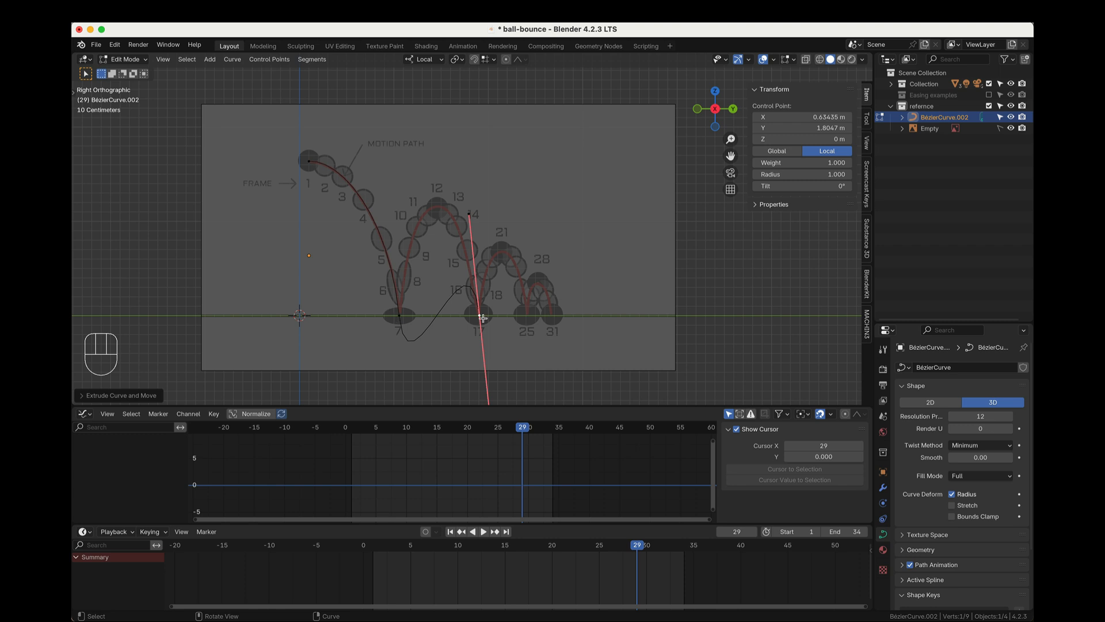
pyautogui.press('e')
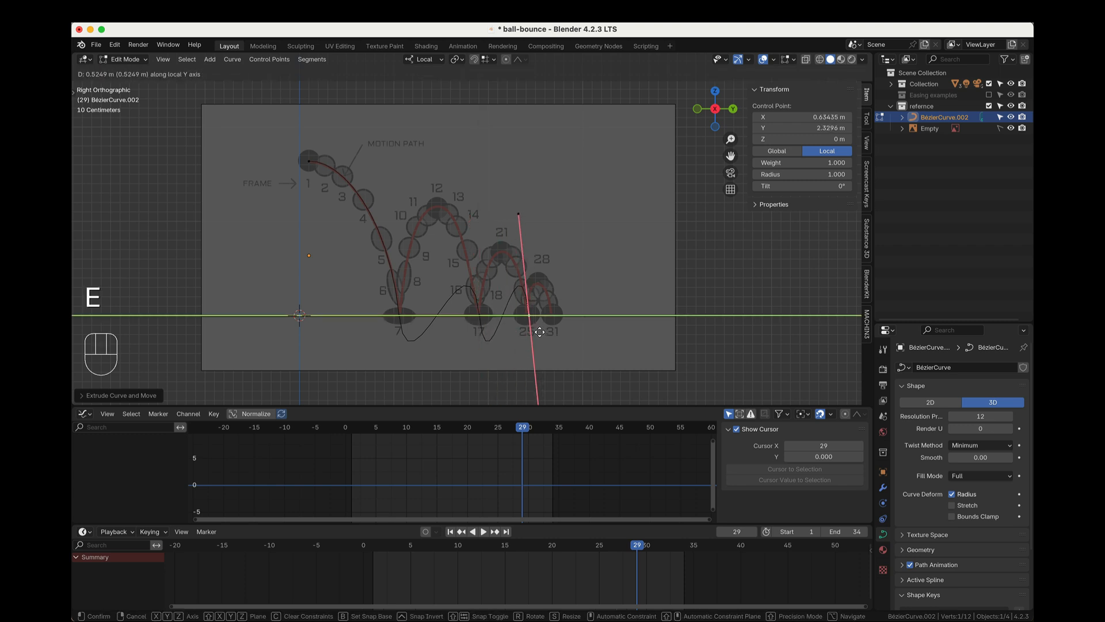
pyautogui.click(534, 332)
pyautogui.press('e')
pyautogui.click(553, 315)
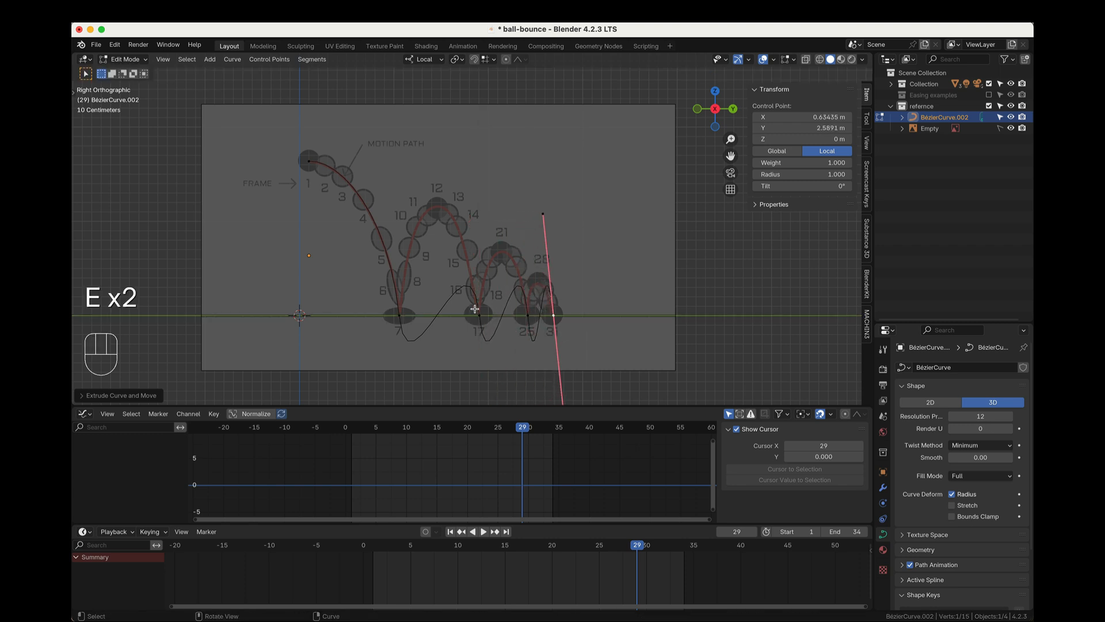
# - Apply Toggle Free/Align to the frame 7 point's handles and raise its lower handle to shape the second arc
pyautogui.click(480, 316)
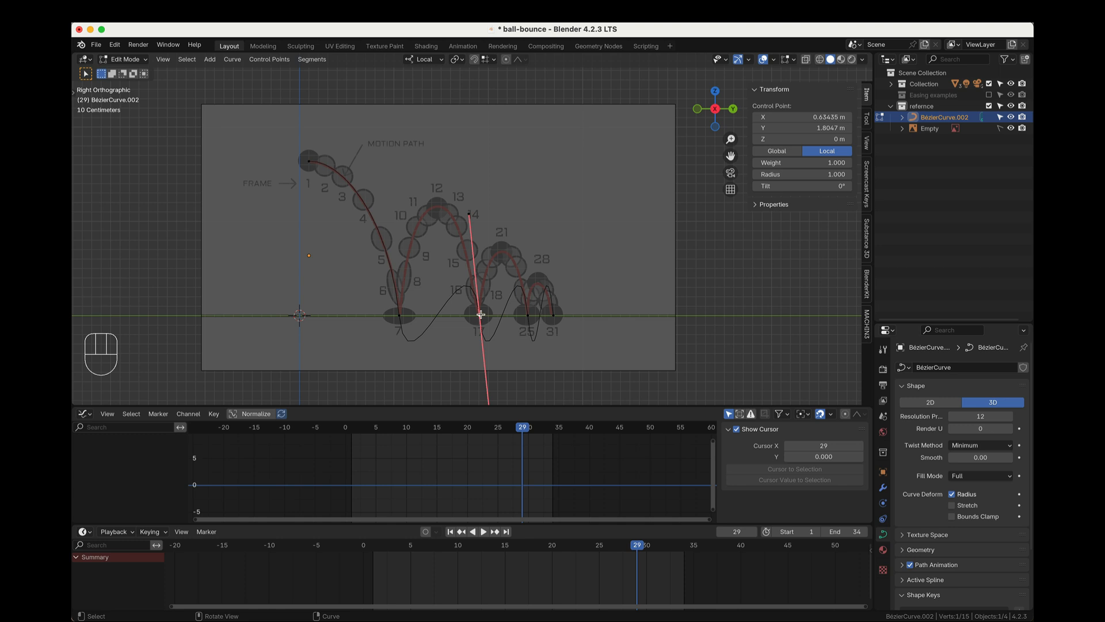
pyautogui.click(399, 315)
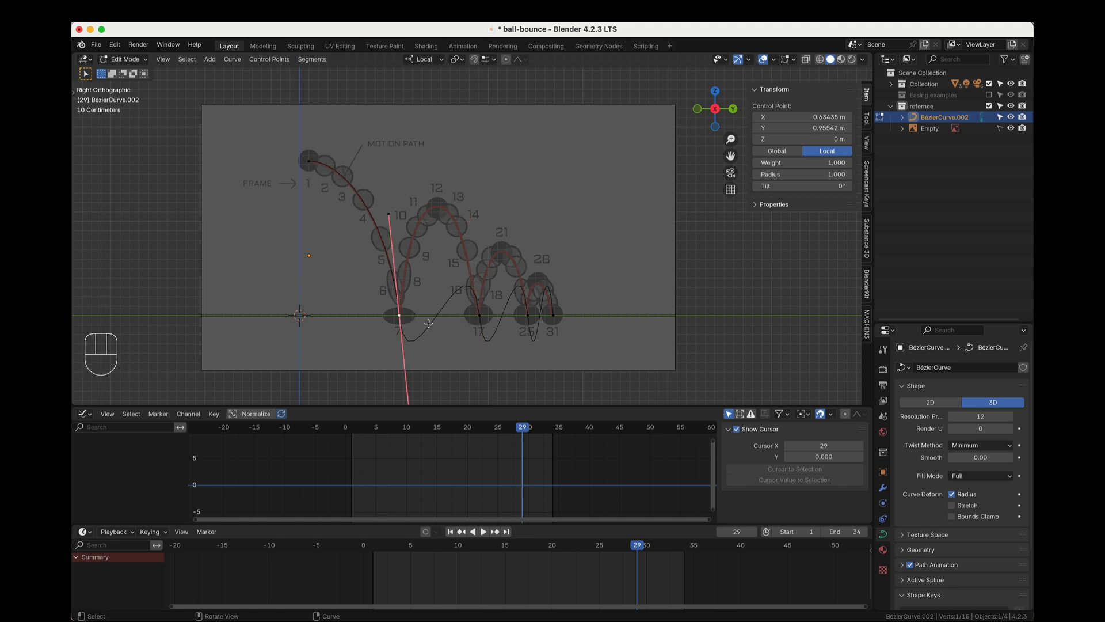
pyautogui.press('v')
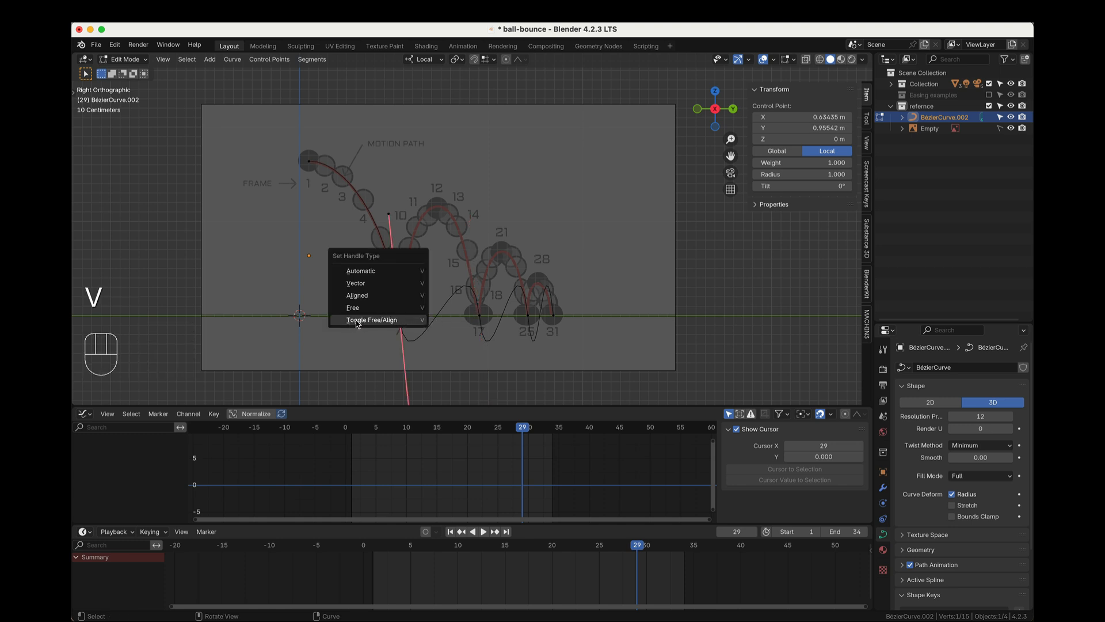
pyautogui.click(389, 320)
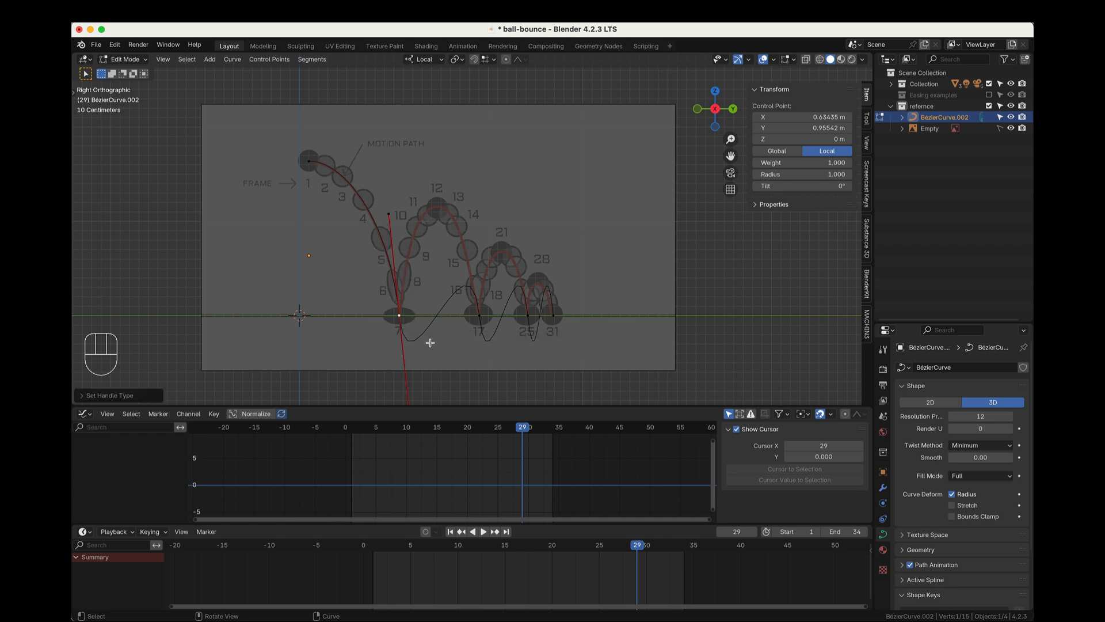
pyautogui.scroll(-2, 426, 346)
pyautogui.click(434, 357)
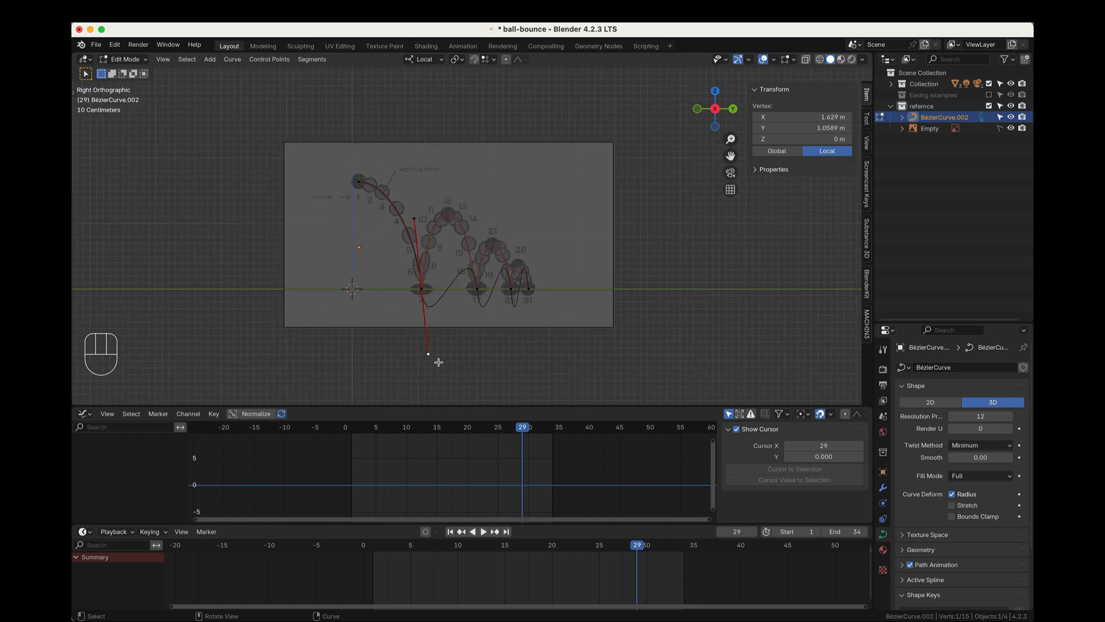
pyautogui.press('g')
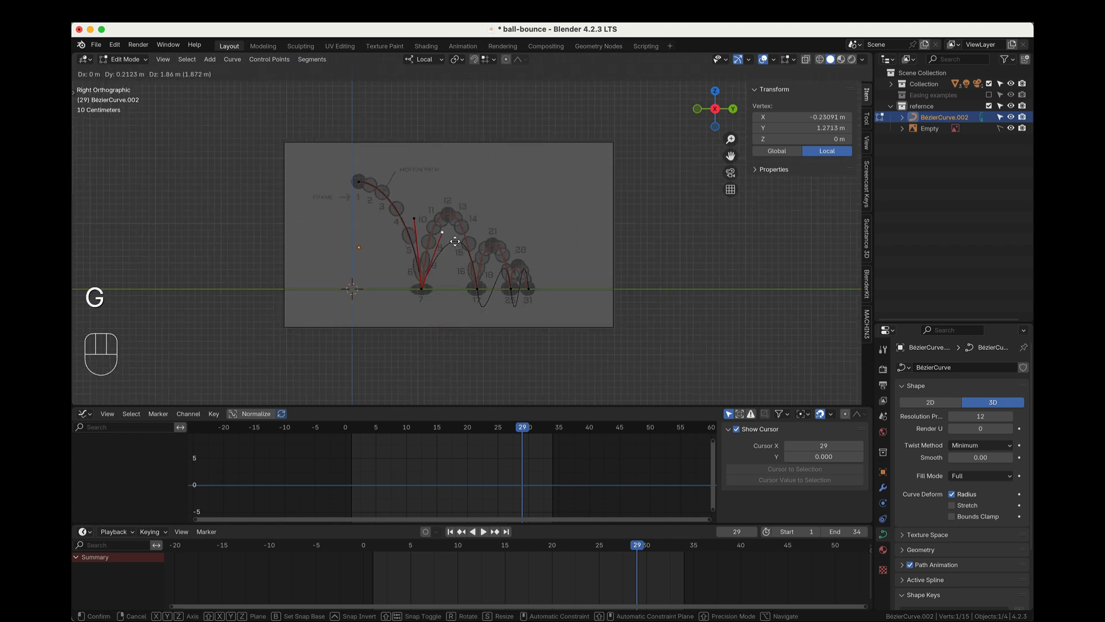
pyautogui.click(444, 228)
pyautogui.scroll(4, 471, 348)
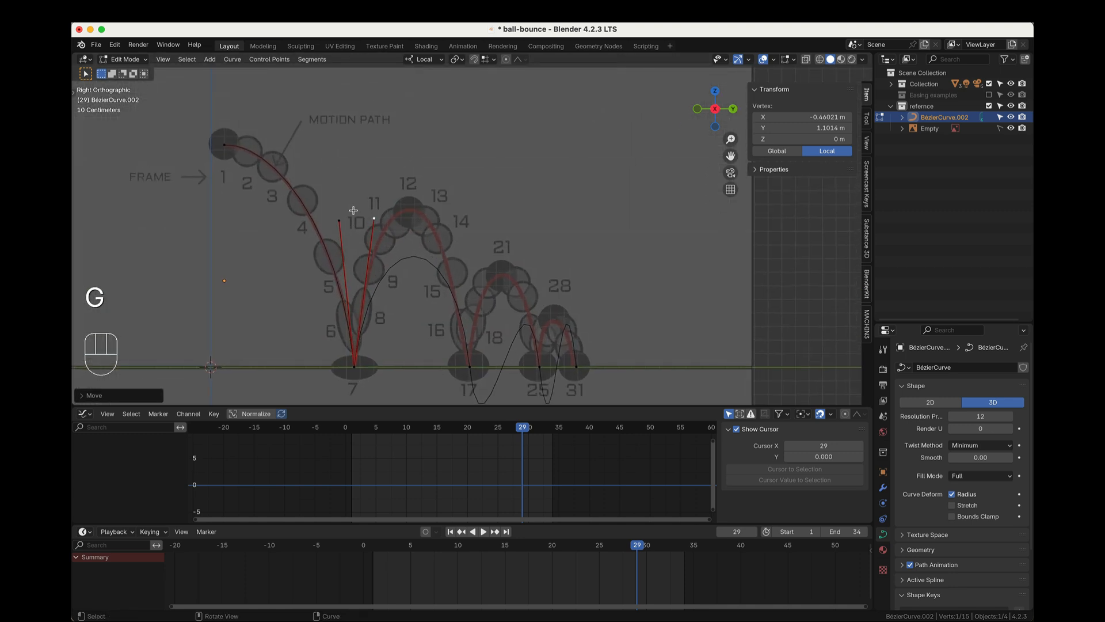
pyautogui.click(468, 369)
pyautogui.scroll(-2, 501, 371)
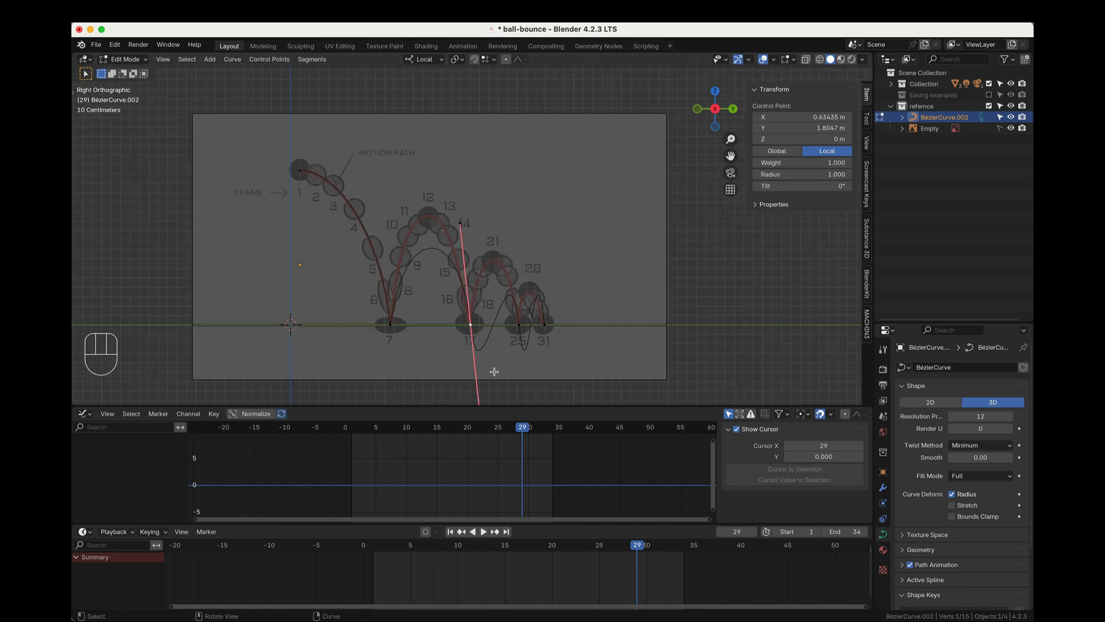
pyautogui.scroll(-1, 494, 372)
pyautogui.click(483, 390)
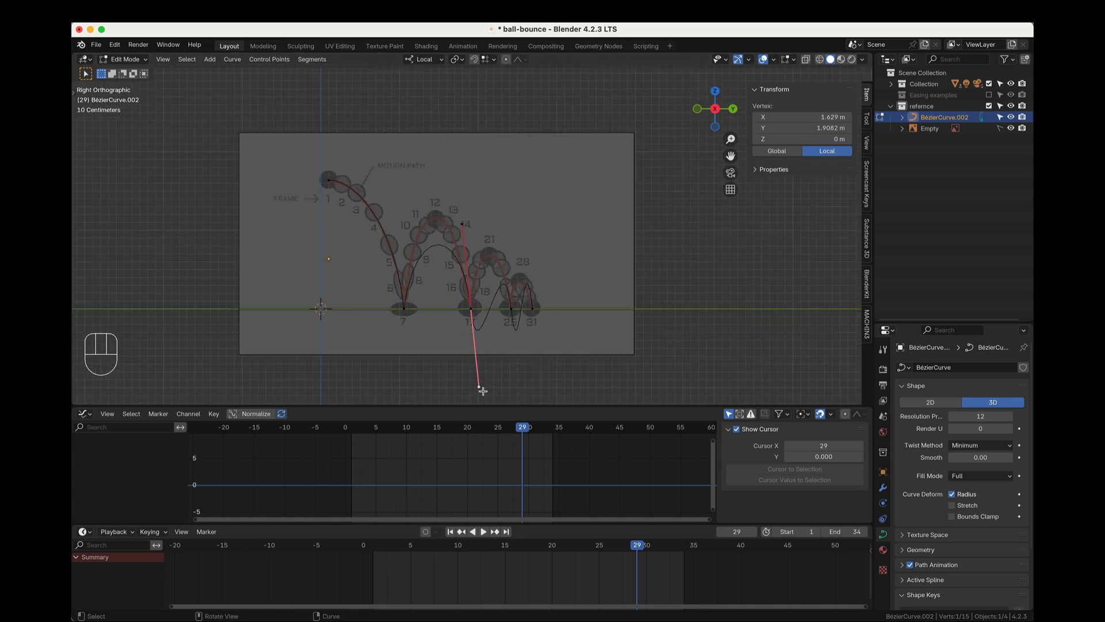
pyautogui.press('g')
pyautogui.press('Escape')
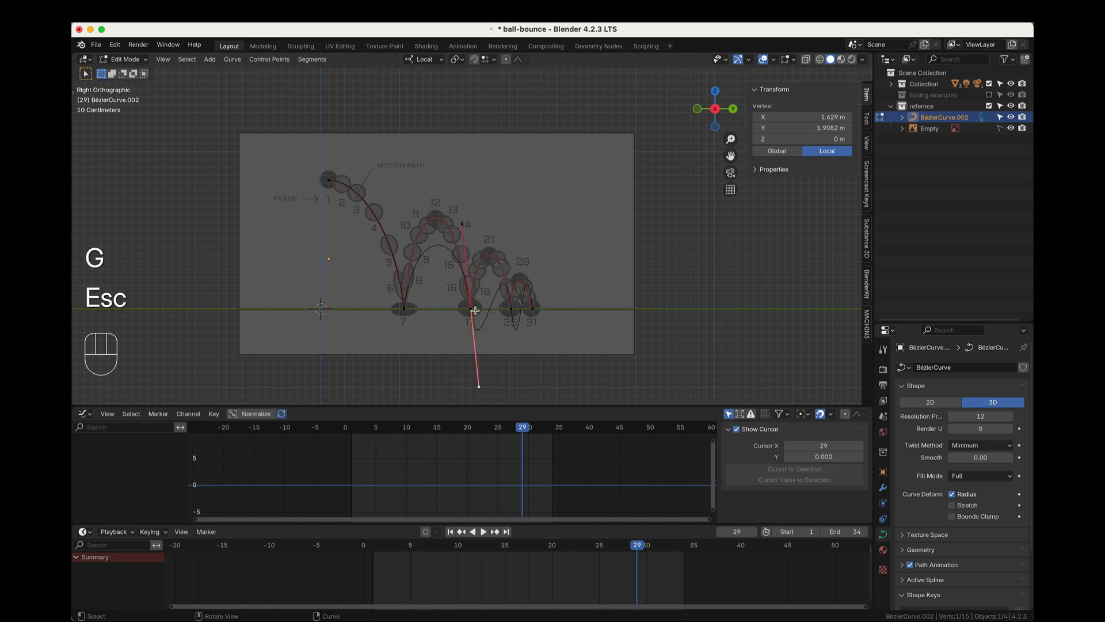
# - Free the frame 17 point's handles and raise its lower handle above the ground to shape the third arc
pyautogui.click(475, 311)
pyautogui.press('v')
pyautogui.click(489, 309)
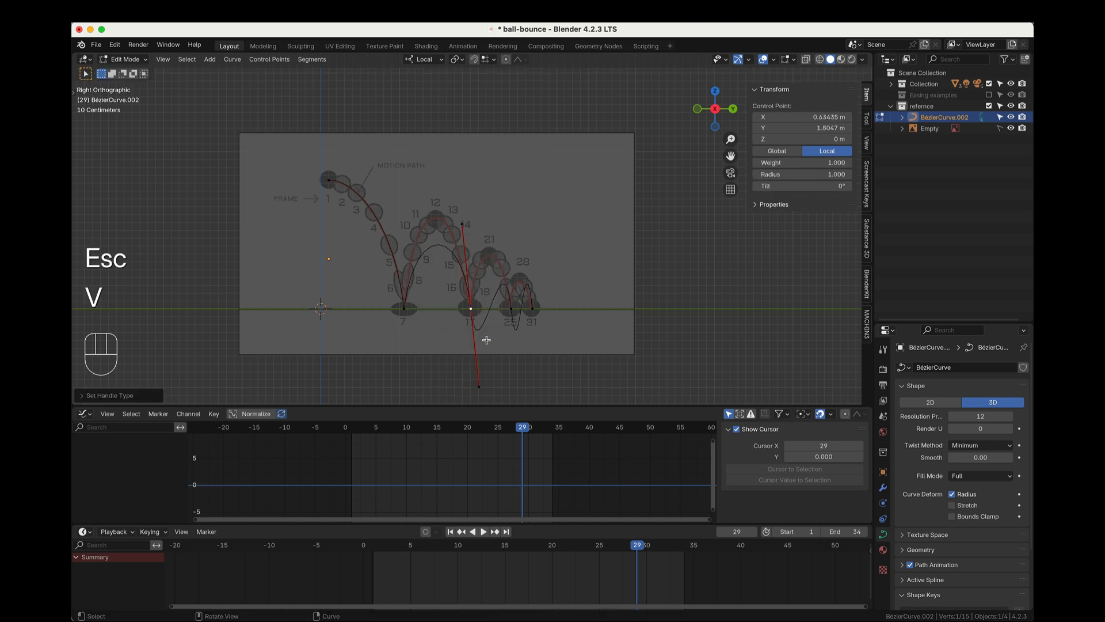
pyautogui.click(480, 384)
pyautogui.press('g')
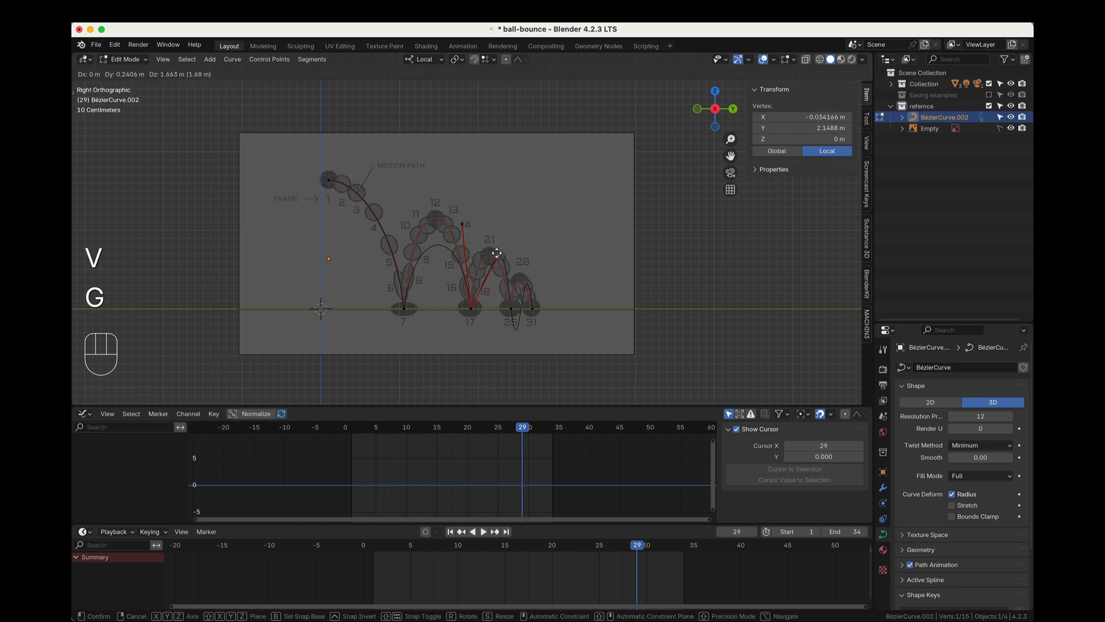
pyautogui.click(520, 313)
# - Free the handles of the frame 25 and 31 points and raise both lower handles together to just above the ground
pyautogui.moveTo(502, 302); pyautogui.dragTo(552, 322)
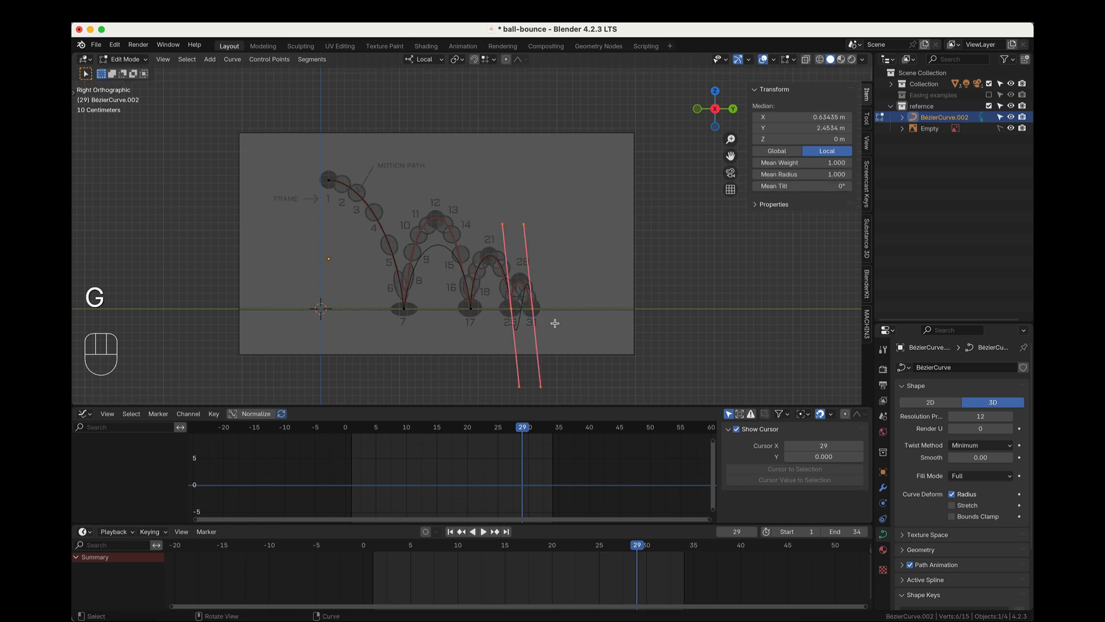
pyautogui.press('v')
pyautogui.click(558, 326)
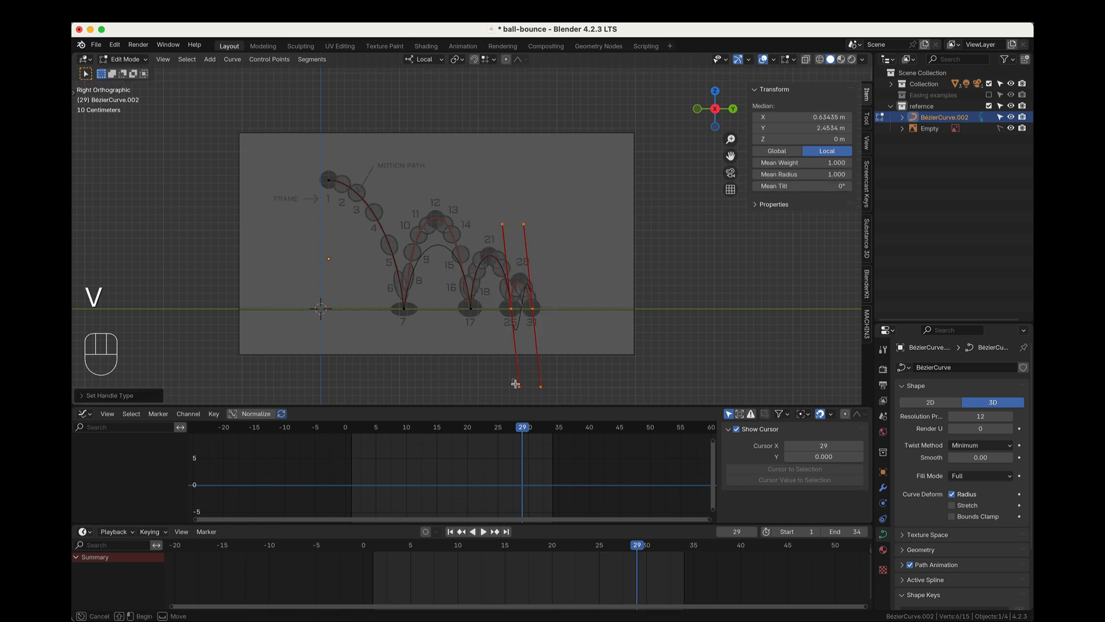
pyautogui.moveTo(512, 378); pyautogui.dragTo(561, 403)
pyautogui.press('g')
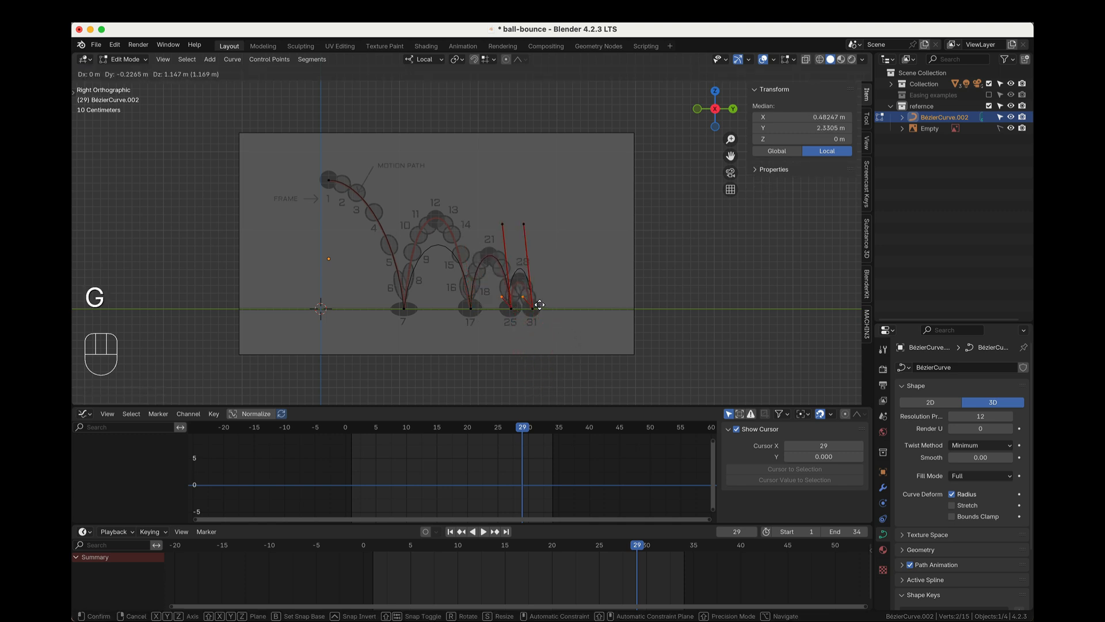
pyautogui.click(544, 308)
# - Nudge the frame 25 point's short handle up and forward to shape the start of the last arc
pyautogui.scroll(5, 545, 313)
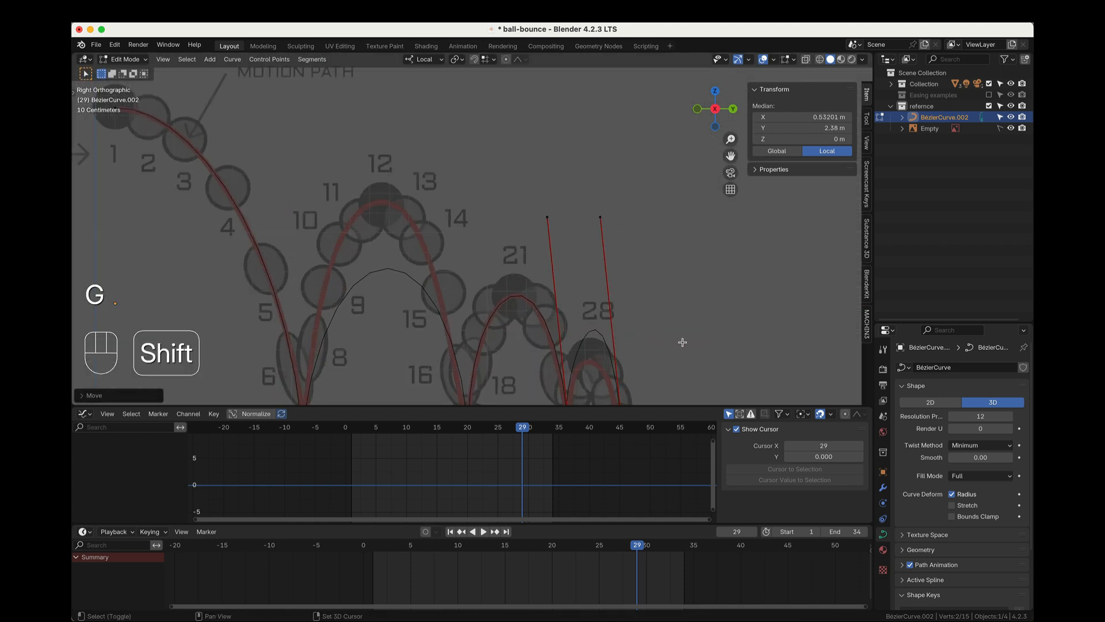
pyautogui.keyDown('shift'); pyautogui.moveTo(590, 402); pyautogui.dragTo(464, 281, button='middle'); pyautogui.keyUp('shift')
pyautogui.click(439, 298)
pyautogui.press('g')
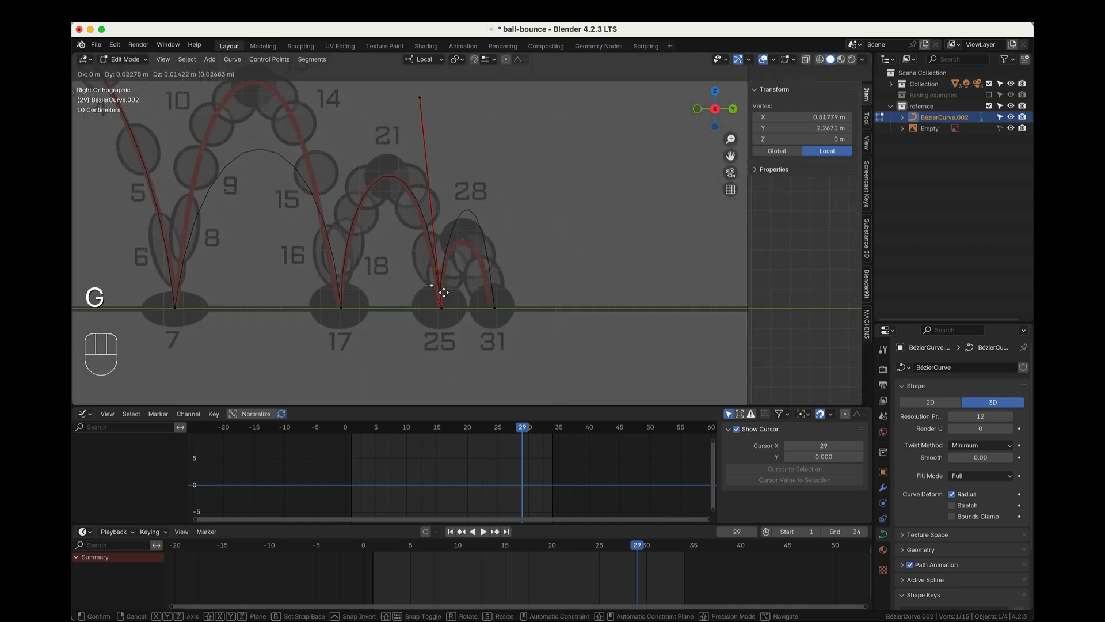
pyautogui.click(448, 286)
# - Reposition the frame 31 point's handles, lowering the long one over the last arc and moving the short one to the outer side
pyautogui.click(495, 308)
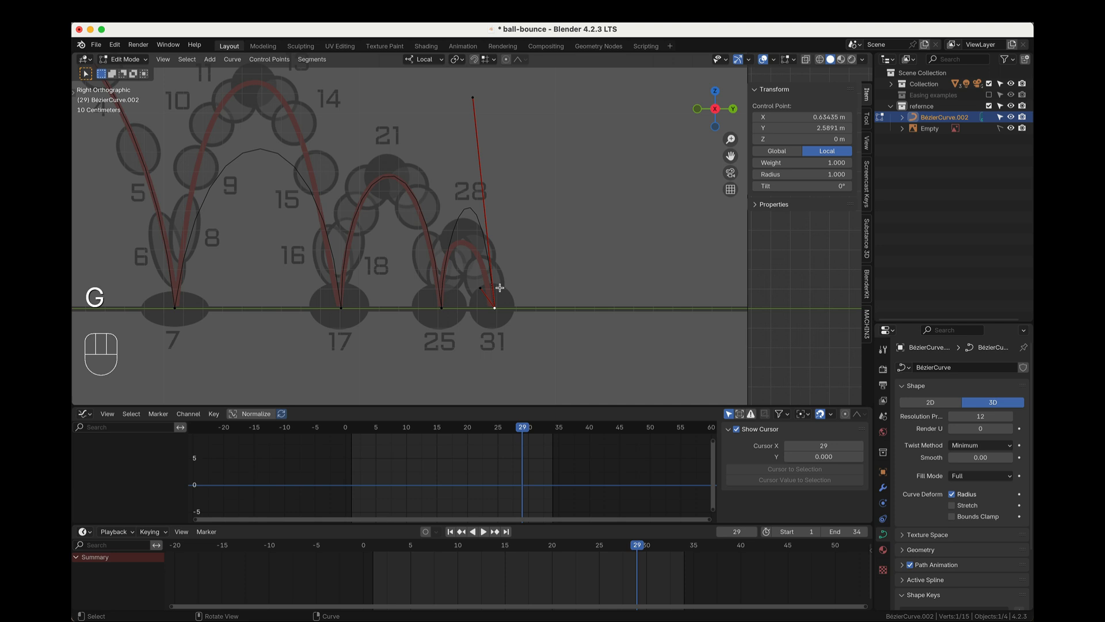
pyautogui.click(475, 97)
pyautogui.press('g')
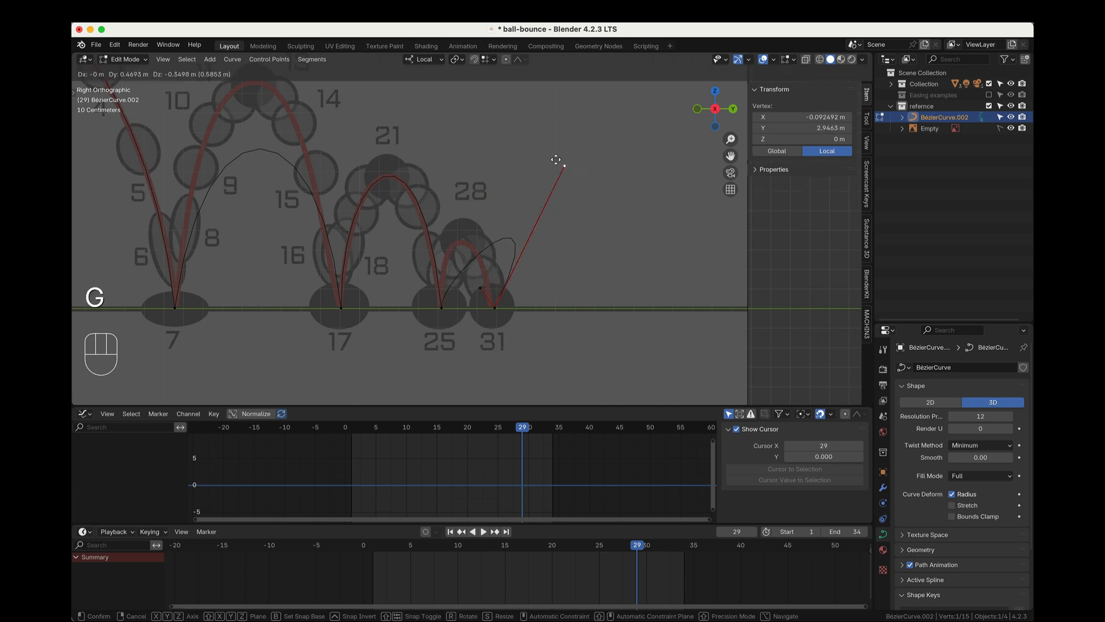
pyautogui.click(458, 173)
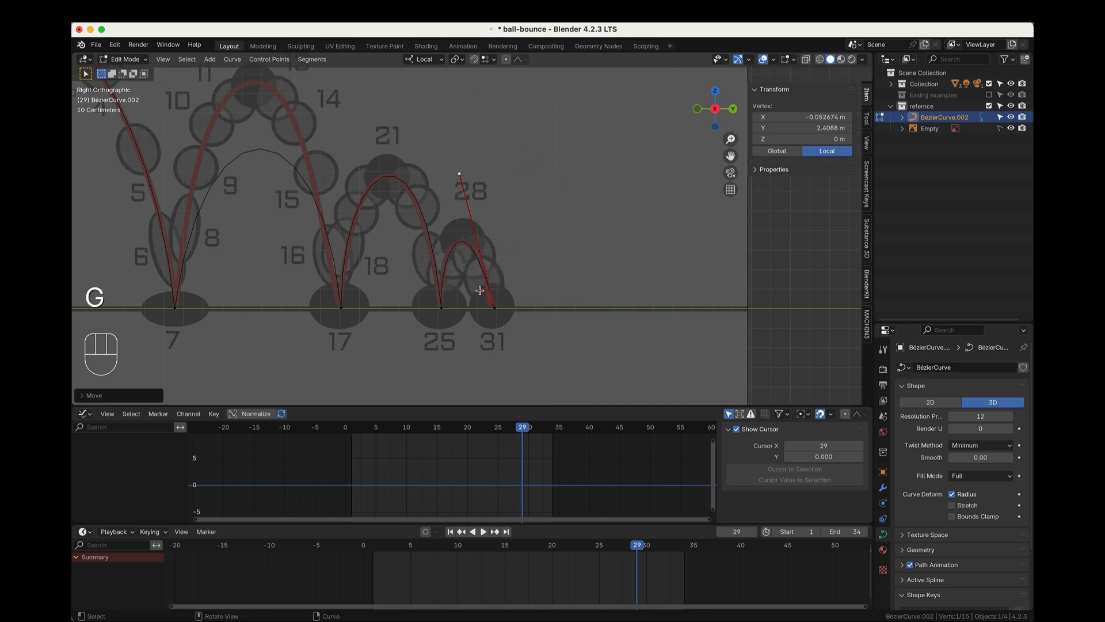
pyautogui.click(480, 291)
pyautogui.press('g')
pyautogui.click(503, 288)
# - Lower the frame 31 point's long handle further and shift it slightly forward to refine the last arc
pyautogui.click(460, 180)
pyautogui.press('g')
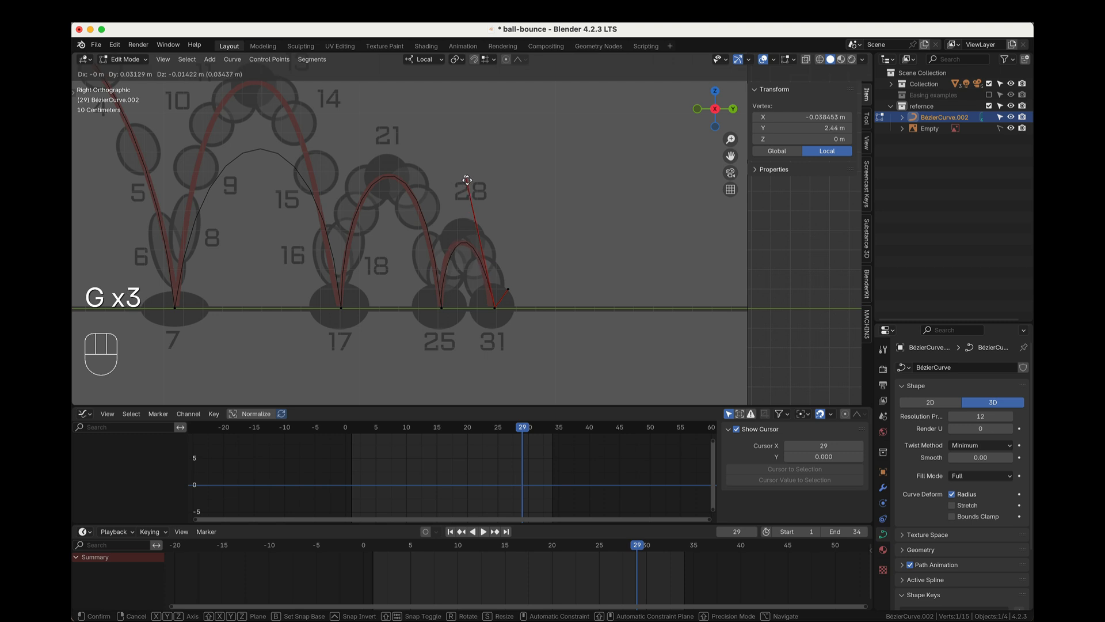
pyautogui.click(473, 193)
pyautogui.press('g')
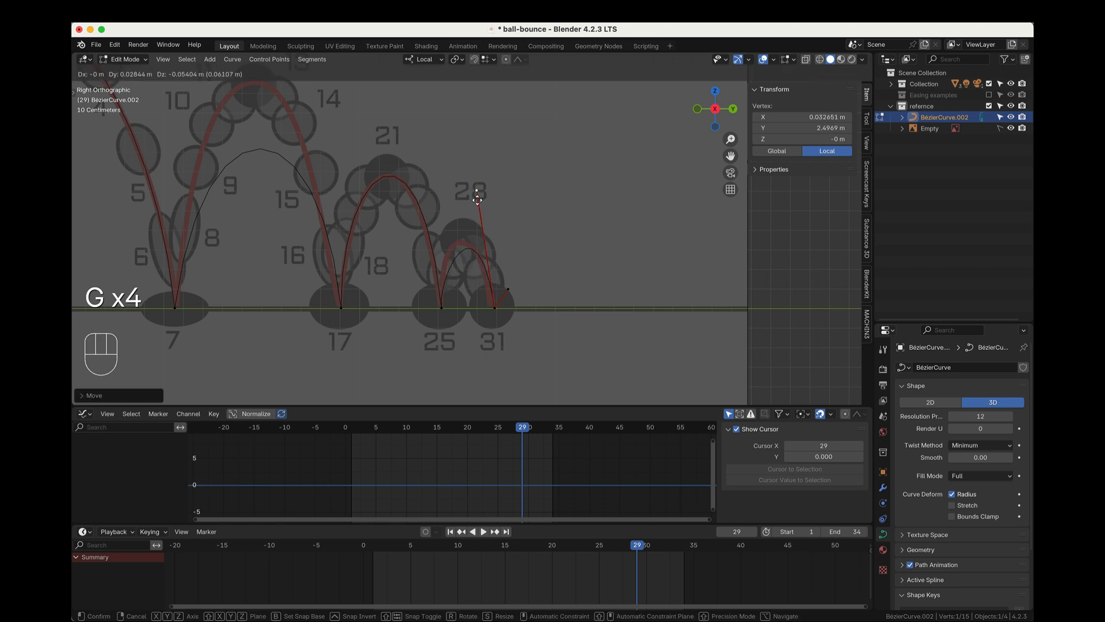
pyautogui.click(473, 207)
# - Nudge the frame 25 point's long handle slightly back to fit the descending side of the third arc
pyautogui.click(441, 312)
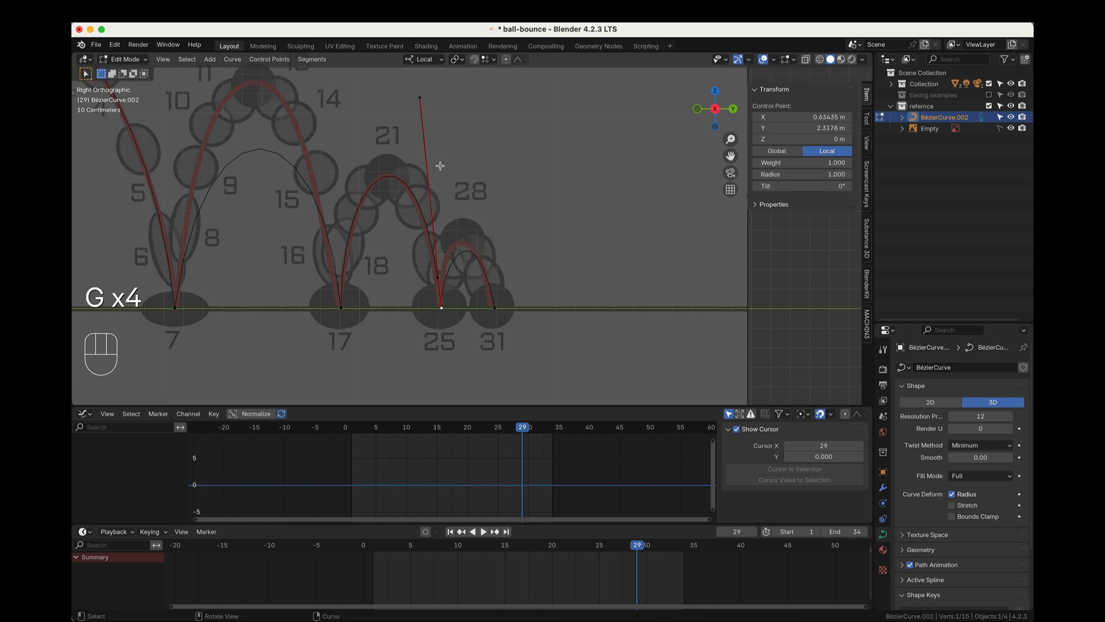
pyautogui.click(420, 98)
pyautogui.press('g')
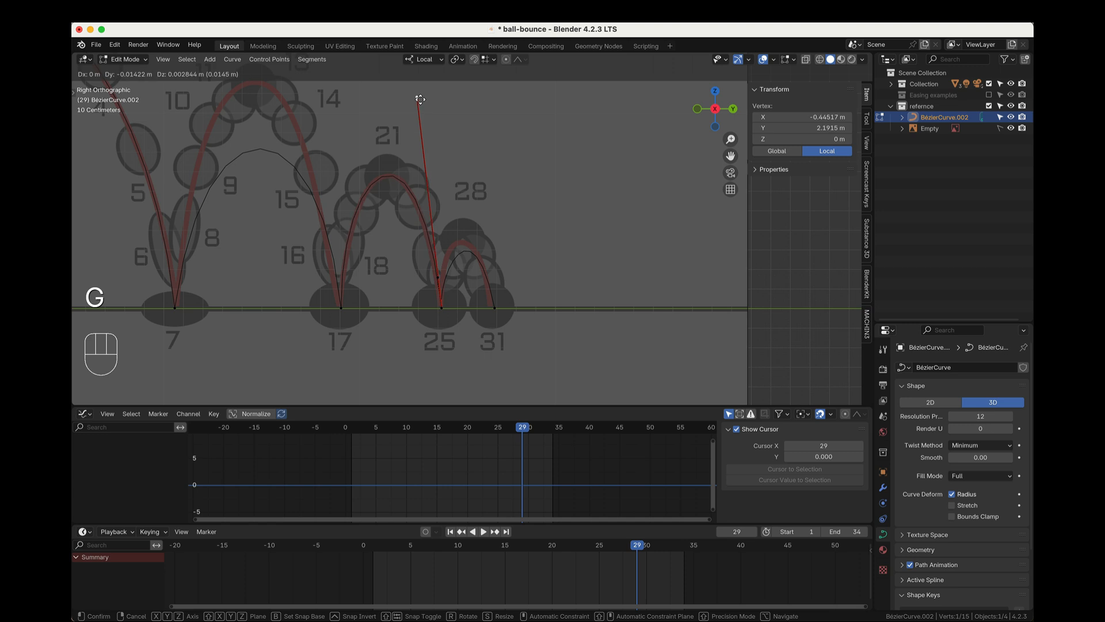
pyautogui.click(420, 100)
# - Move the frame 17 point's long handle up and back to lift the second arc toward its frame 12 peak
pyautogui.scroll(-2, 421, 314)
pyautogui.keyDown('shift'); pyautogui.moveTo(371, 274); pyautogui.dragTo(537, 313, button='middle'); pyautogui.keyUp('shift')
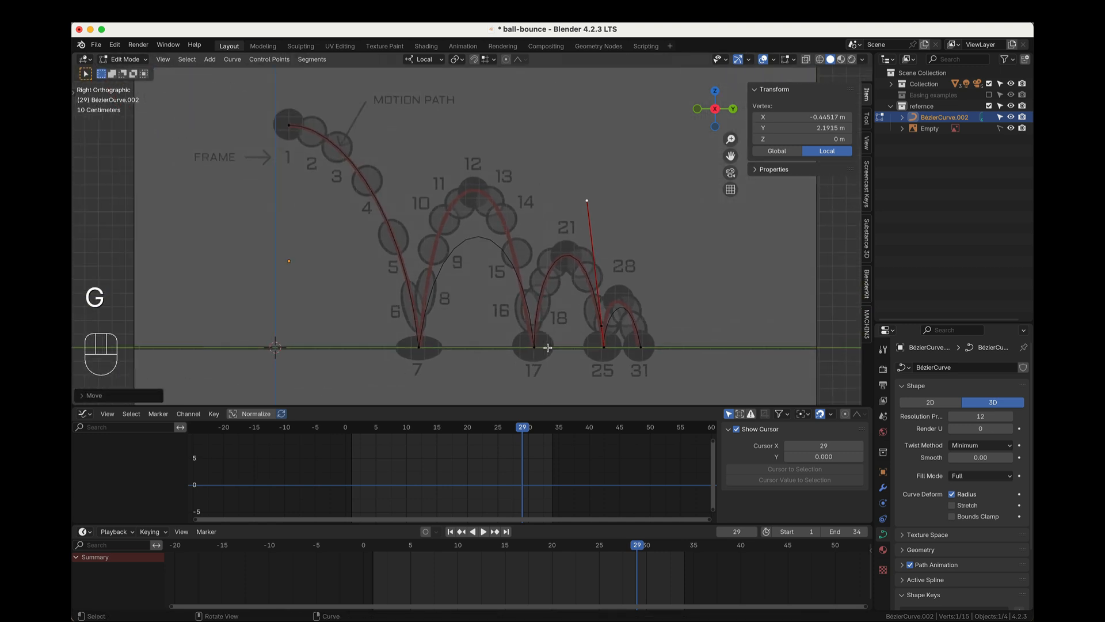
pyautogui.click(528, 343)
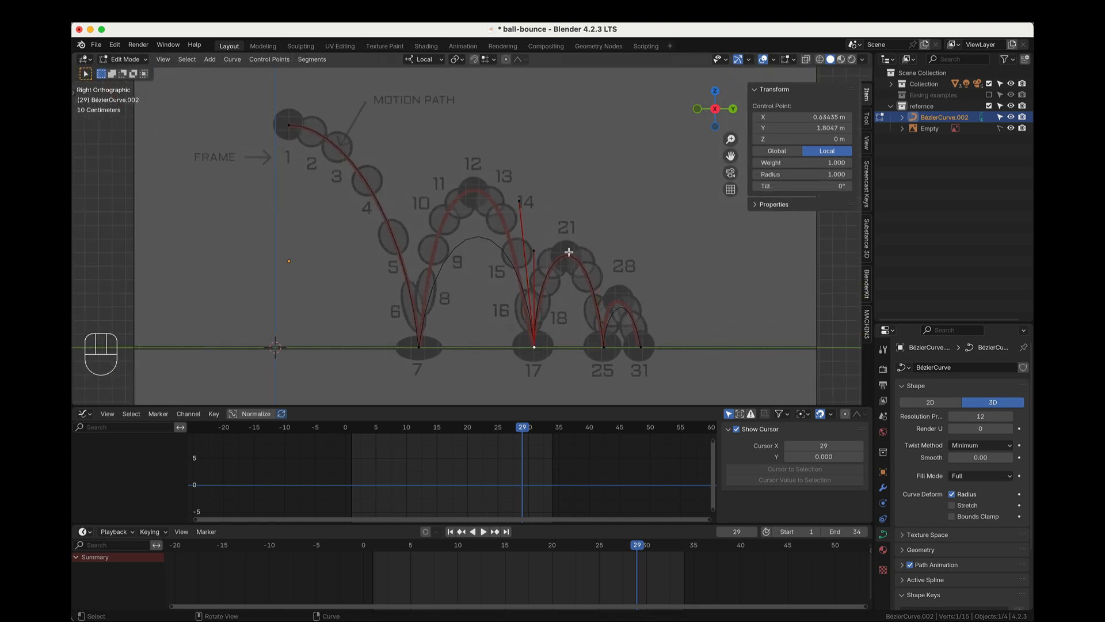
pyautogui.click(518, 201)
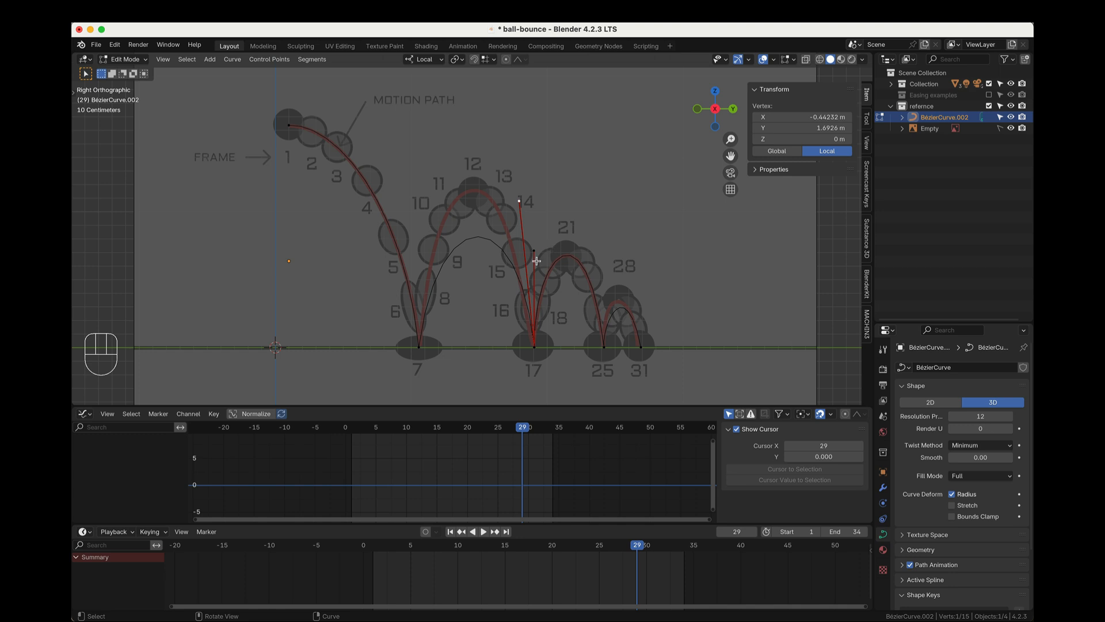
pyautogui.press('g')
pyautogui.click(516, 199)
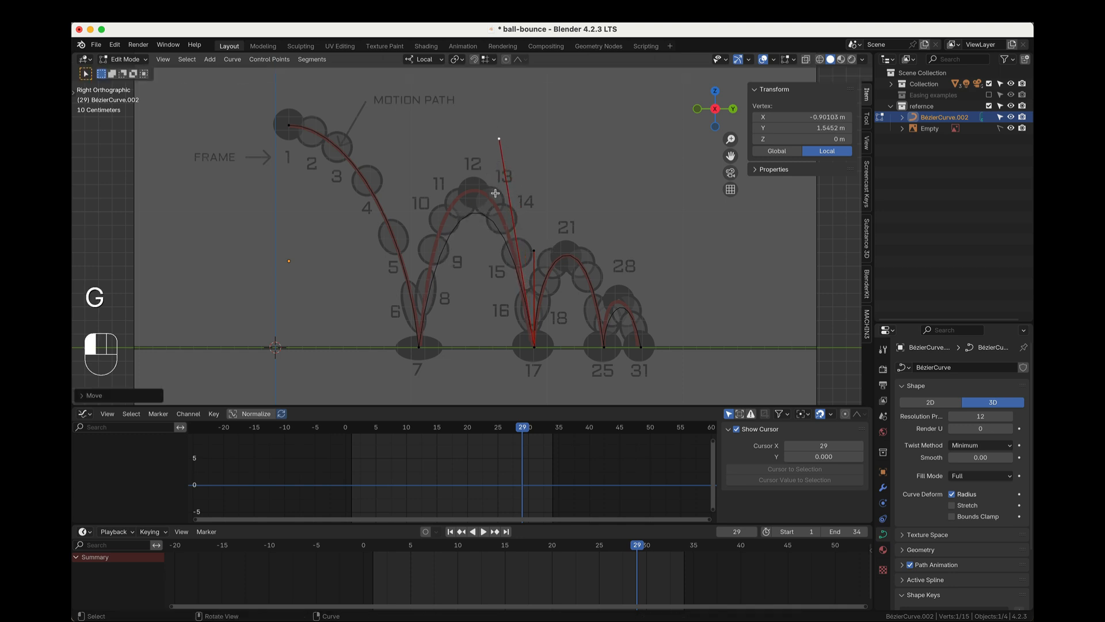
# - Raise the frame 7 point's forward handle so the second arc's rising side and peak follow the red path
pyautogui.click(418, 350)
pyautogui.click(438, 202)
pyautogui.press('g')
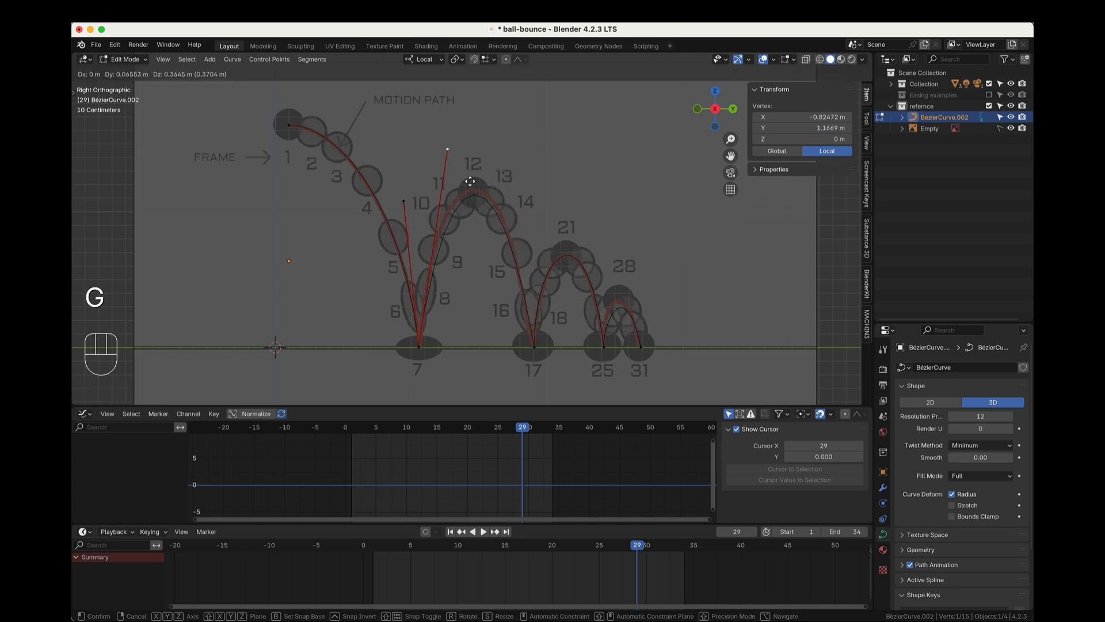
pyautogui.click(464, 172)
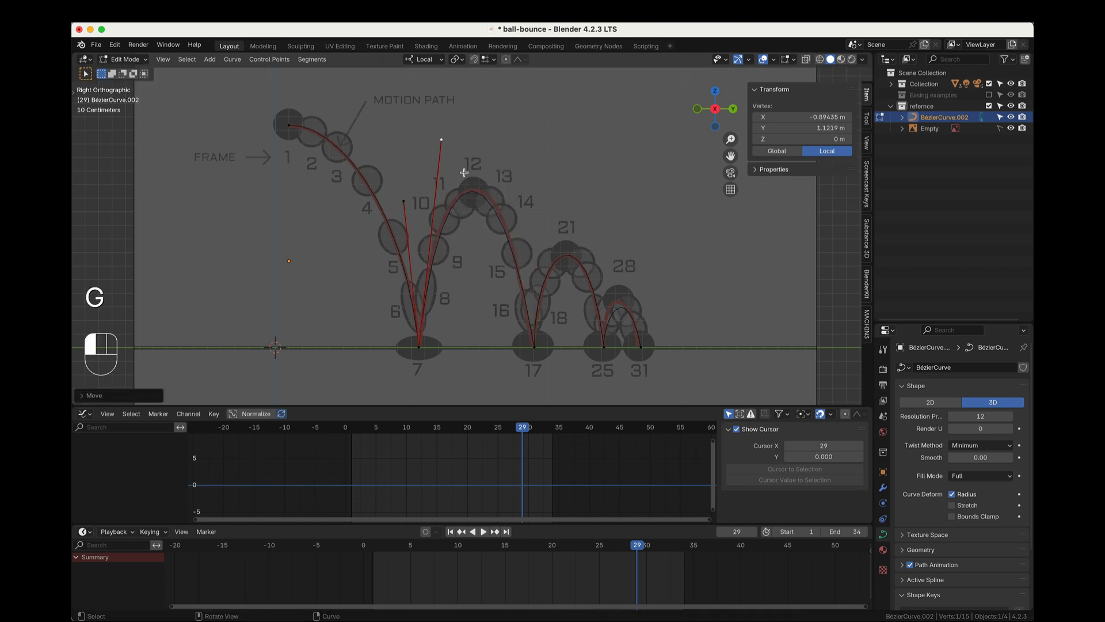
# - Shift the frame 17 point's long handle slightly forward and up to match the second arc's descent
pyautogui.click(535, 344)
pyautogui.click(499, 139)
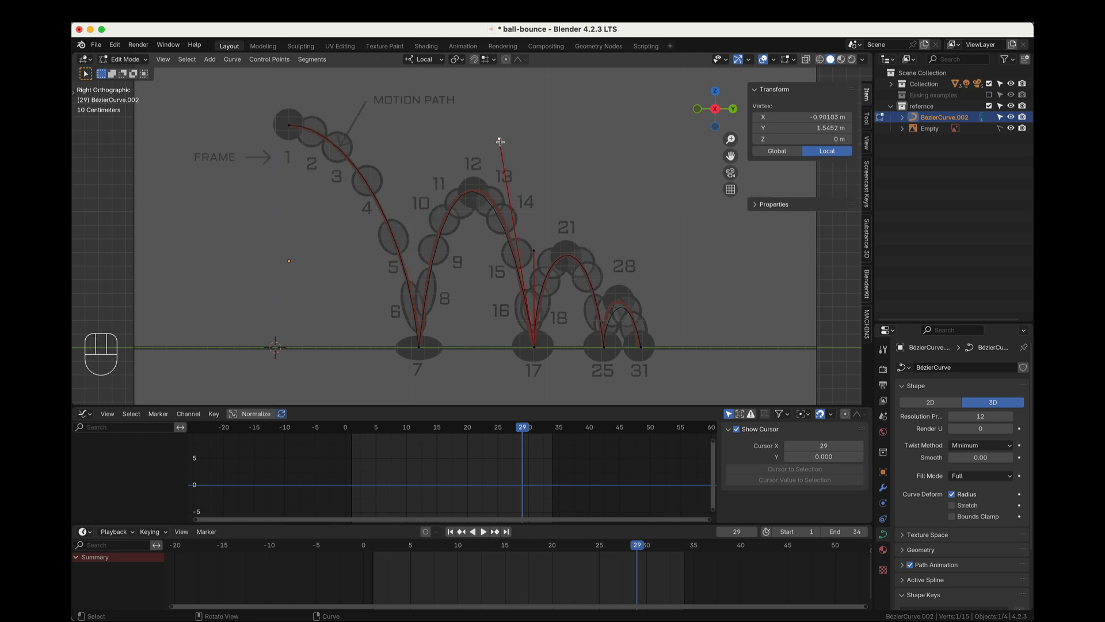
pyautogui.press('g')
pyautogui.click(506, 140)
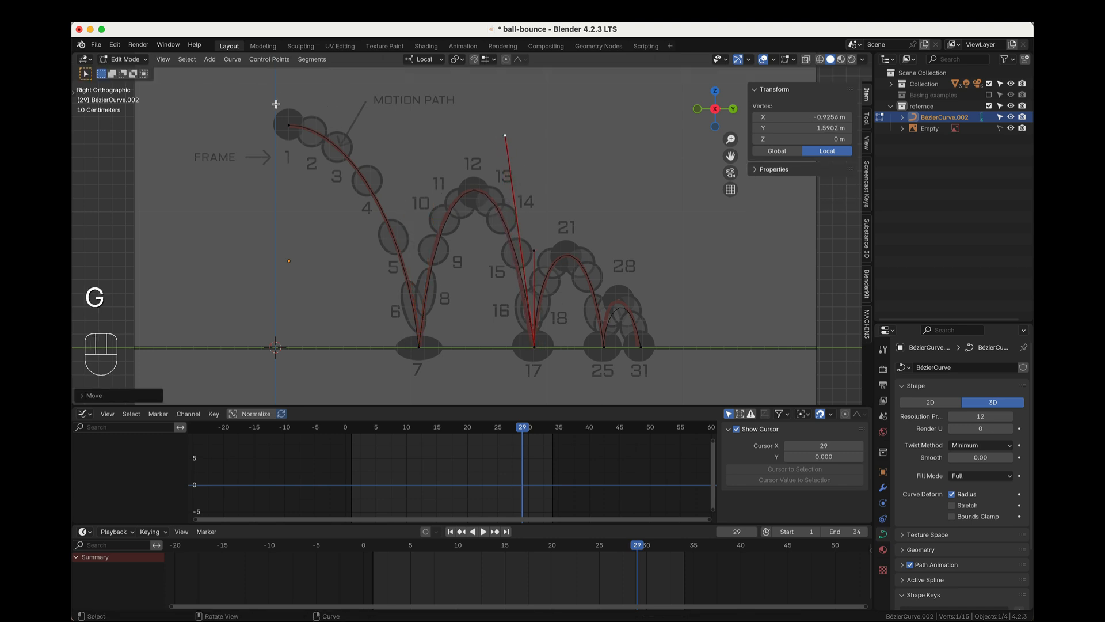
# - Raise the frame 25 point's short handle and move it slightly forward to lift the last arc's rising side
pyautogui.click(604, 345)
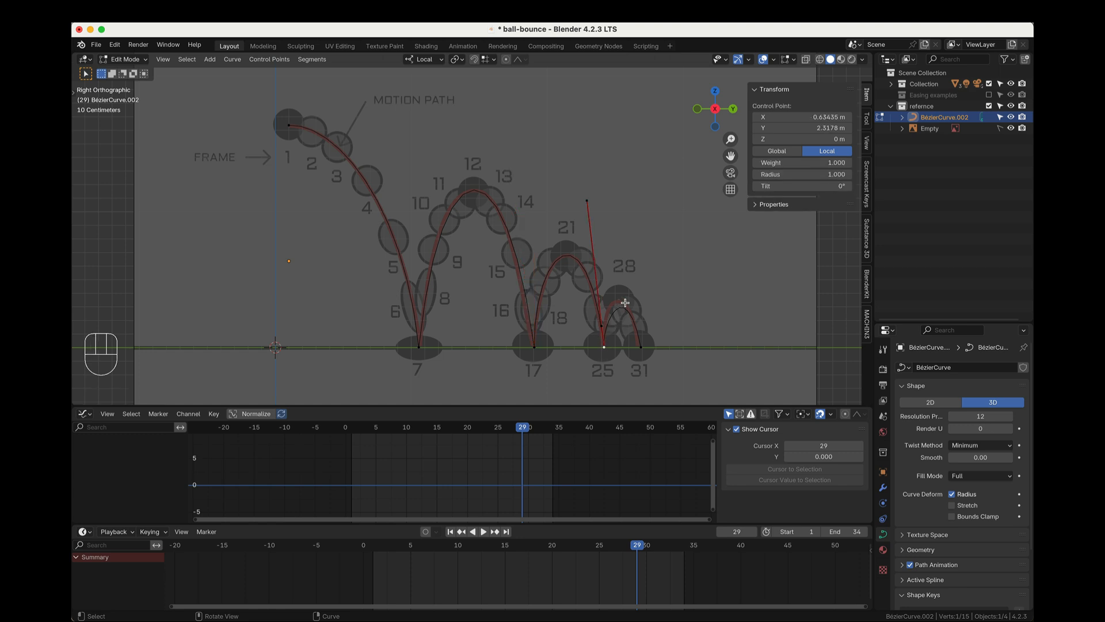
pyautogui.click(603, 332)
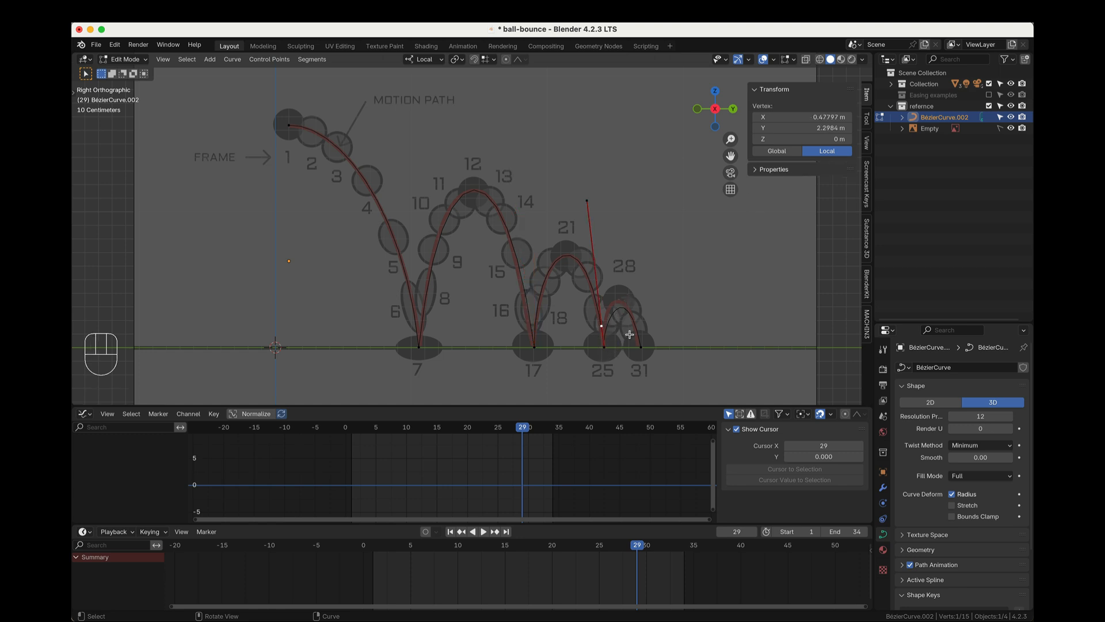
pyautogui.press('g')
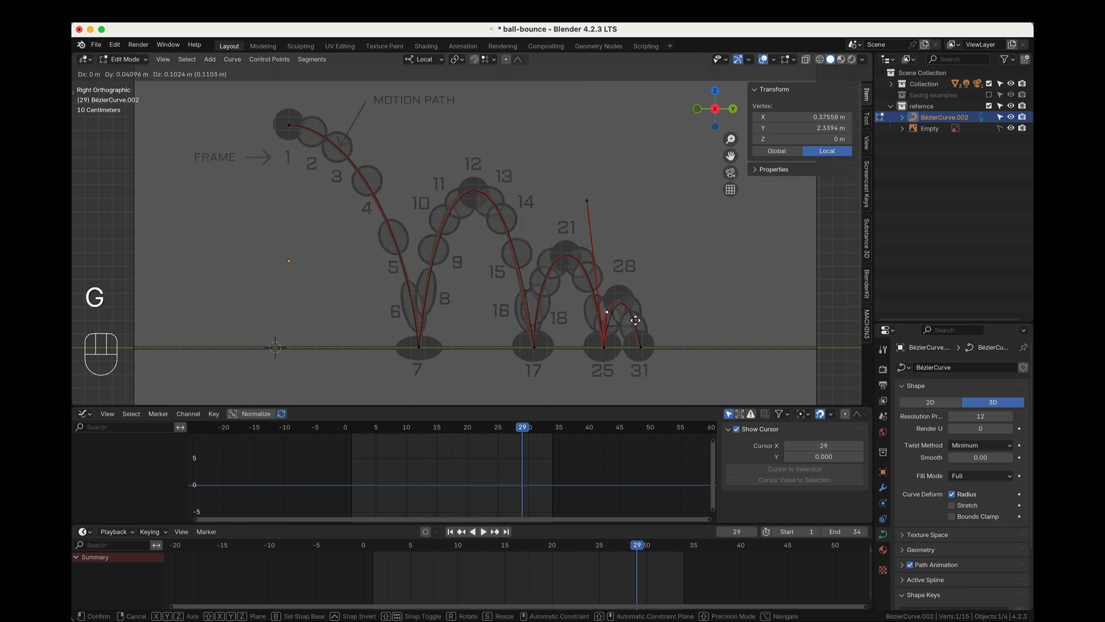
pyautogui.click(635, 320)
# - Nudge the frame 31 point's long handle slightly up and forward to match the last arc's peak
pyautogui.click(641, 347)
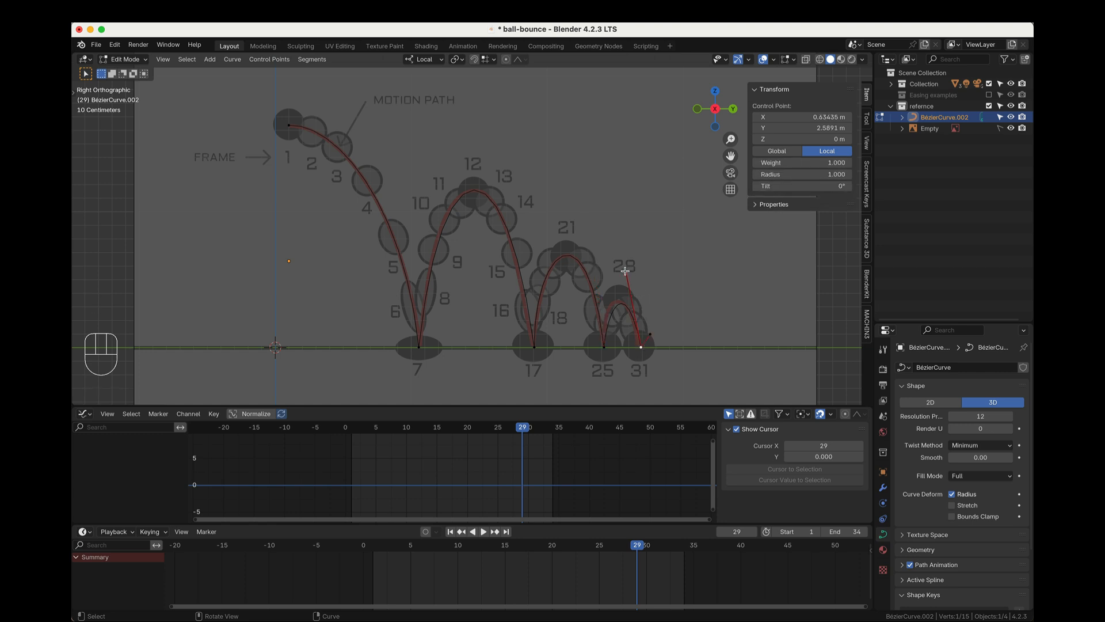
pyautogui.click(625, 270)
pyautogui.press('g')
pyautogui.click(627, 266)
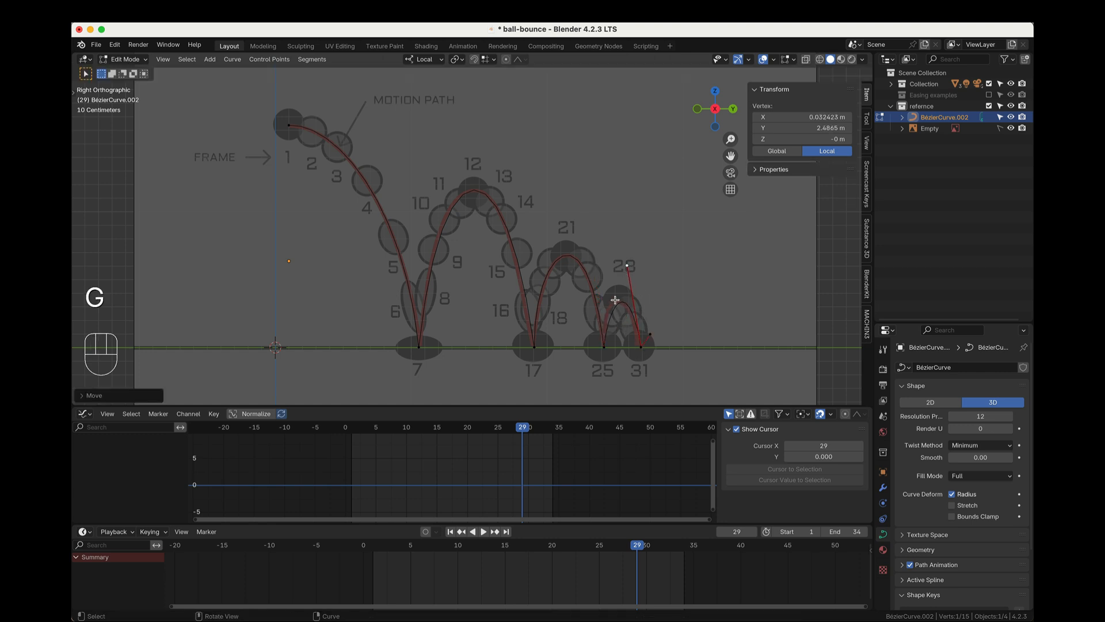
# - Check the traced curve against the reference arcs, and return it to Object Mode
pyautogui.scroll(3, 656, 324)
pyautogui.keyDown('shift'); pyautogui.moveTo(694, 368); pyautogui.dragTo(568, 313, button='middle'); pyautogui.keyUp('shift')
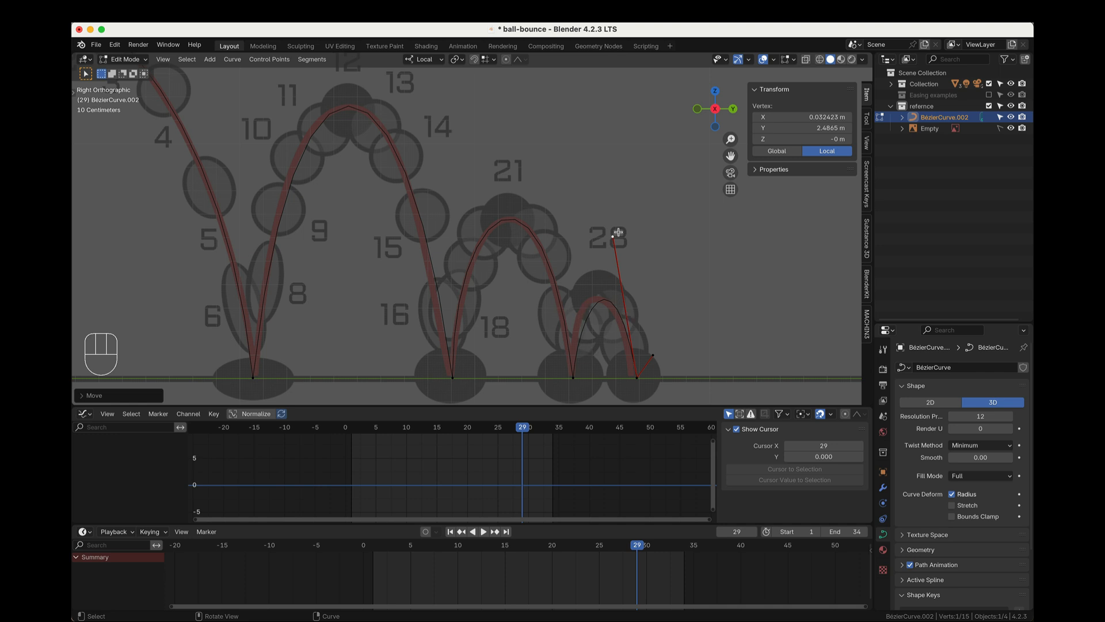
pyautogui.press('f')
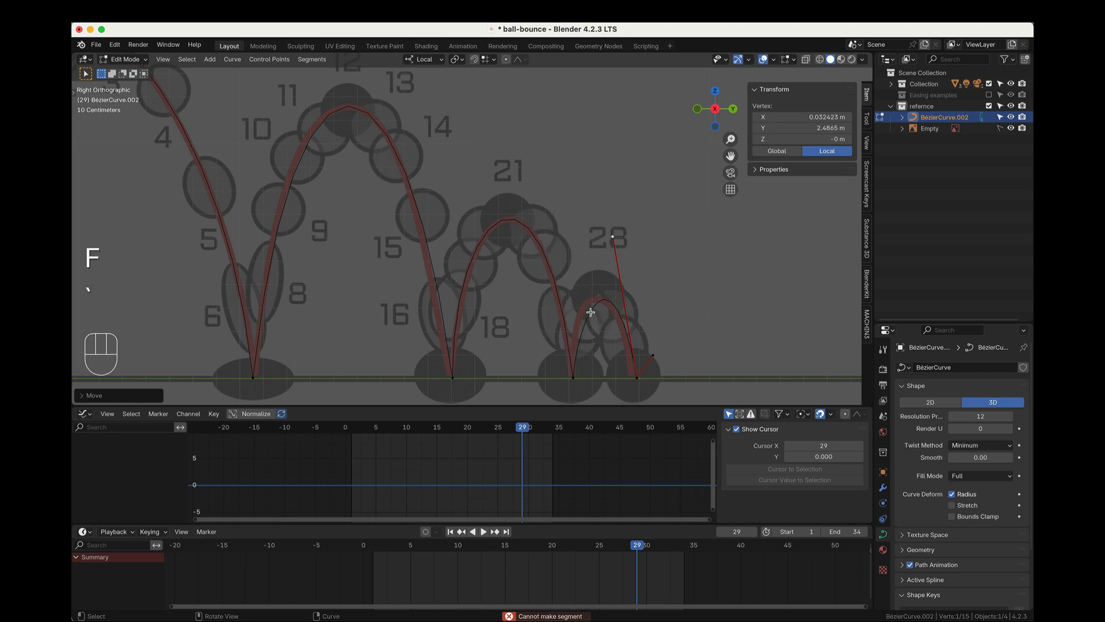
pyautogui.scroll(-4, 581, 319)
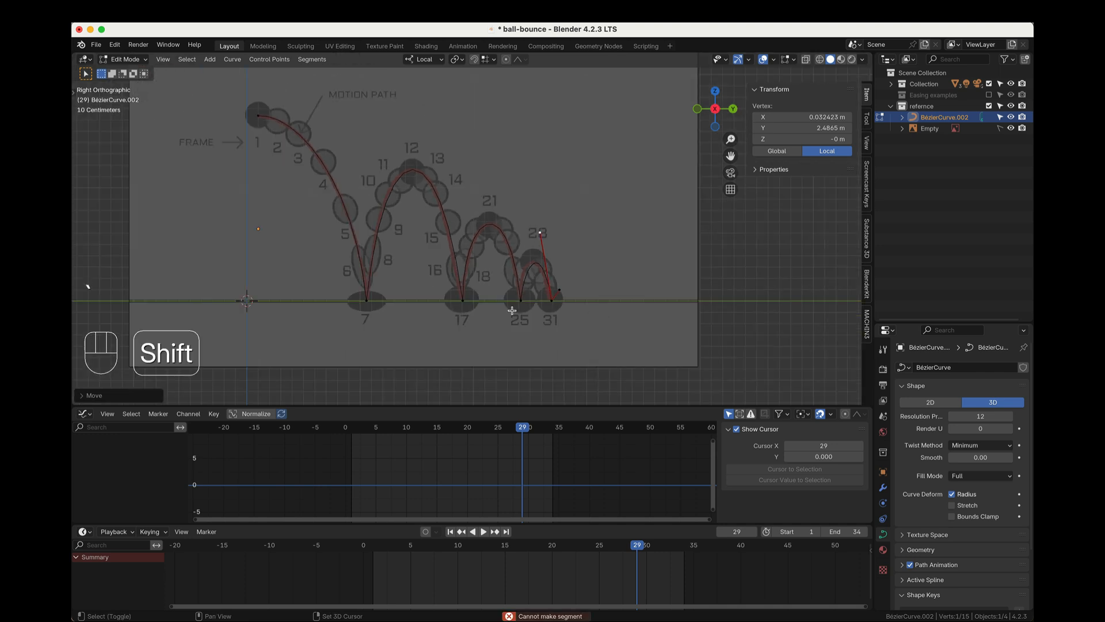
pyautogui.keyDown('shift'); pyautogui.moveTo(555, 292); pyautogui.dragTo(649, 328, button='middle'); pyautogui.keyUp('shift')
pyautogui.press('Tab')
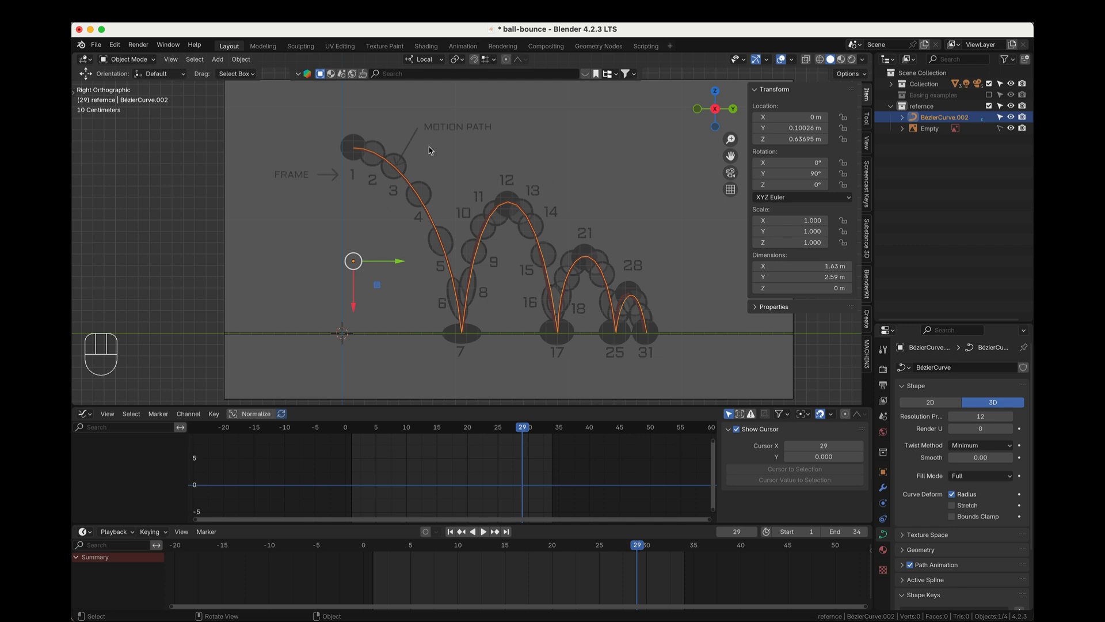
# - Add a UV sphere and set its X, Y and Z dimensions to 9 inches
pyautogui.click(299, 172)
pyautogui.hotkey('shift', 'a')
pyautogui.moveTo(300, 171)
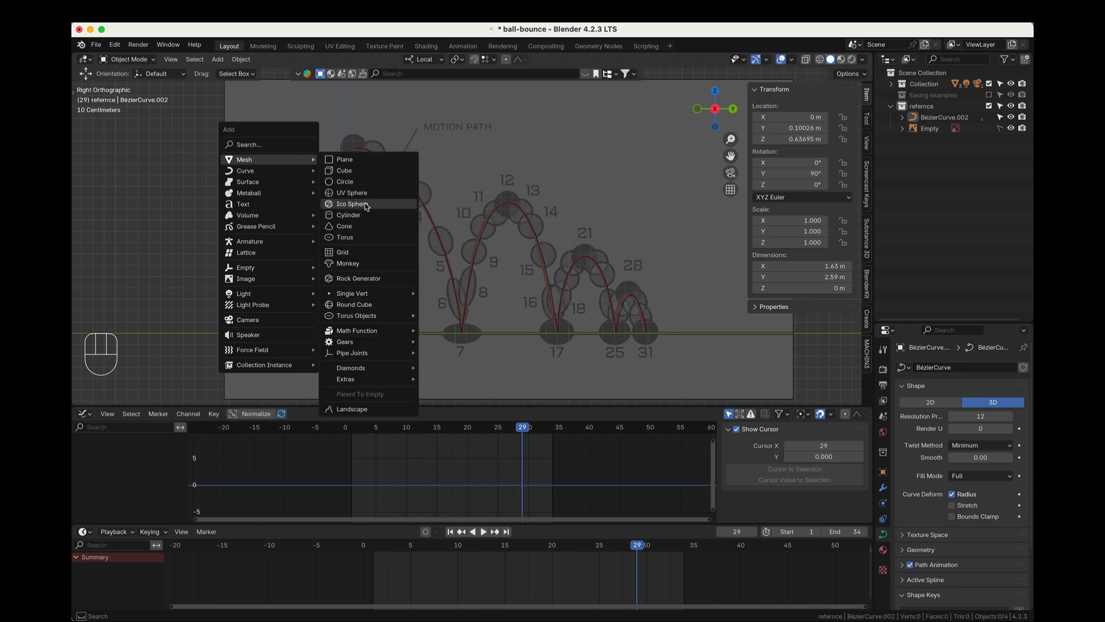
pyautogui.click(354, 193)
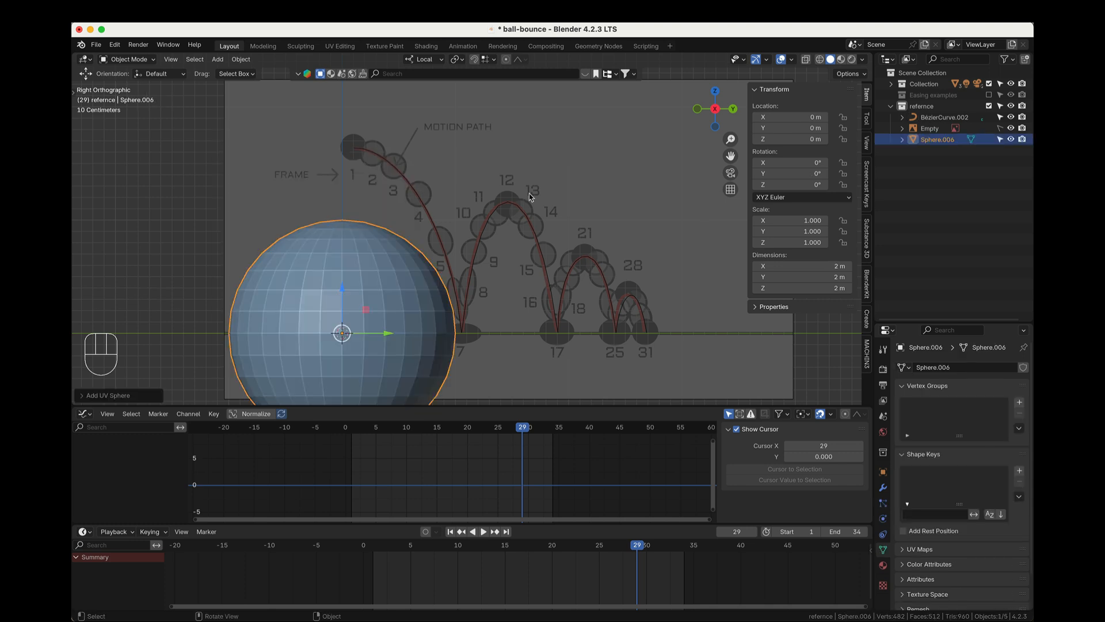
pyautogui.moveTo(823, 268); pyautogui.dragTo(823, 288)
pyautogui.write('9"')
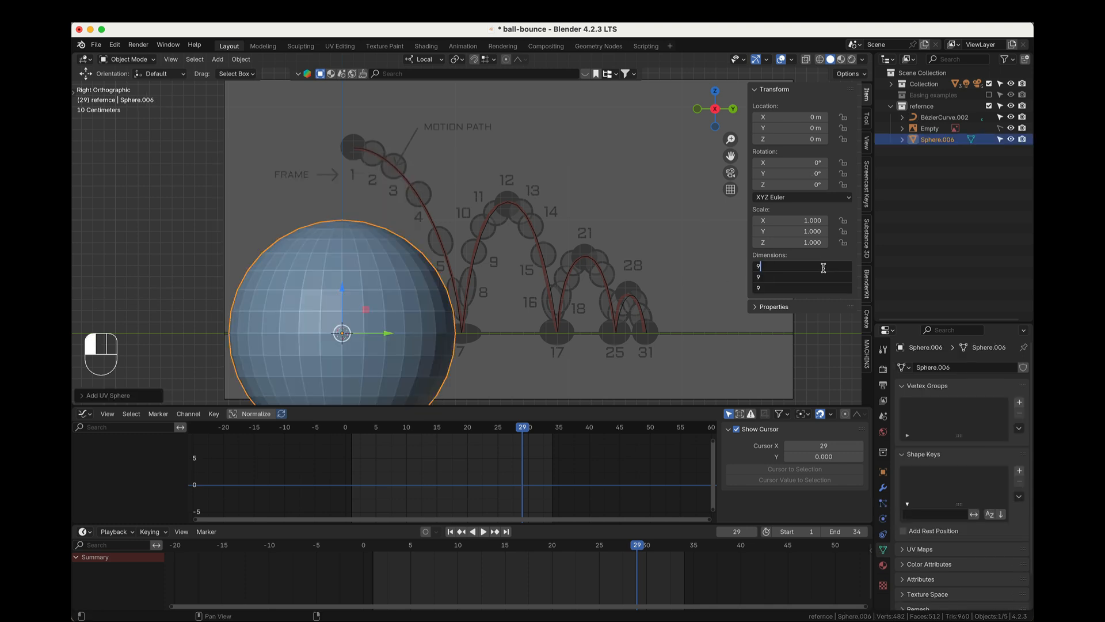
pyautogui.press('Return')
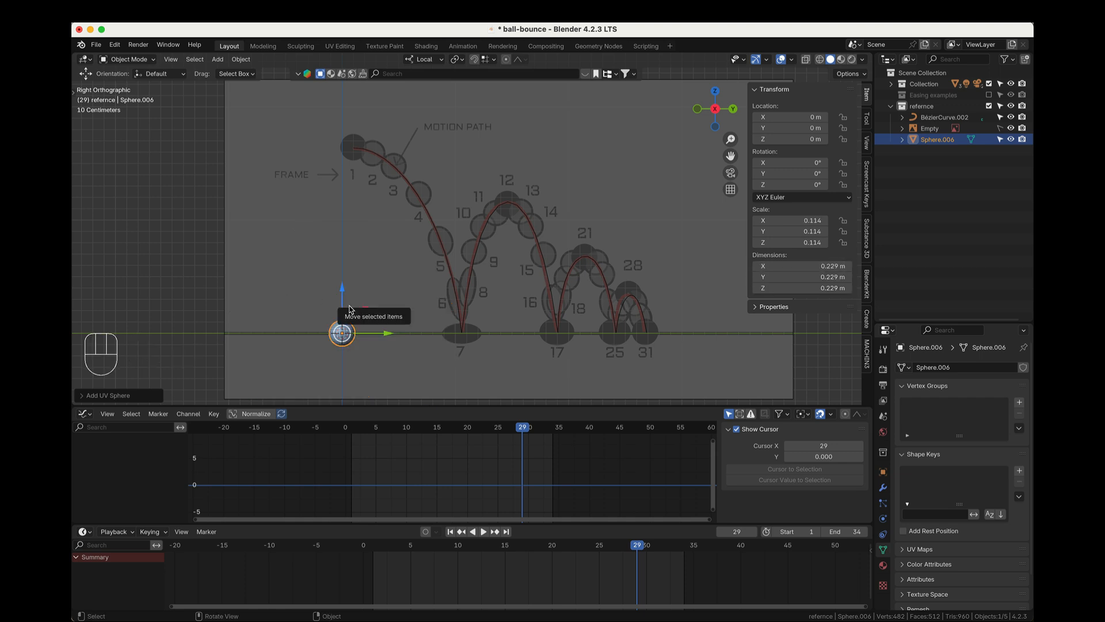
# - Apply the sphere's scale and move it onto the frame 1 ball of the reference
pyautogui.hotkey('ctrl', 'a')
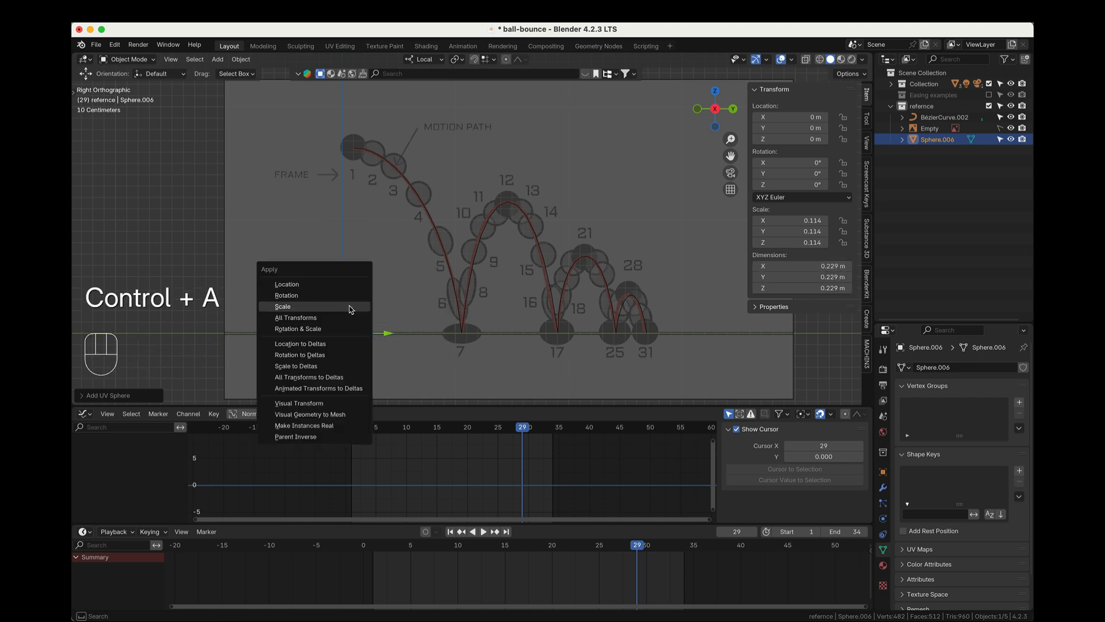
pyautogui.click(351, 309)
pyautogui.press('g')
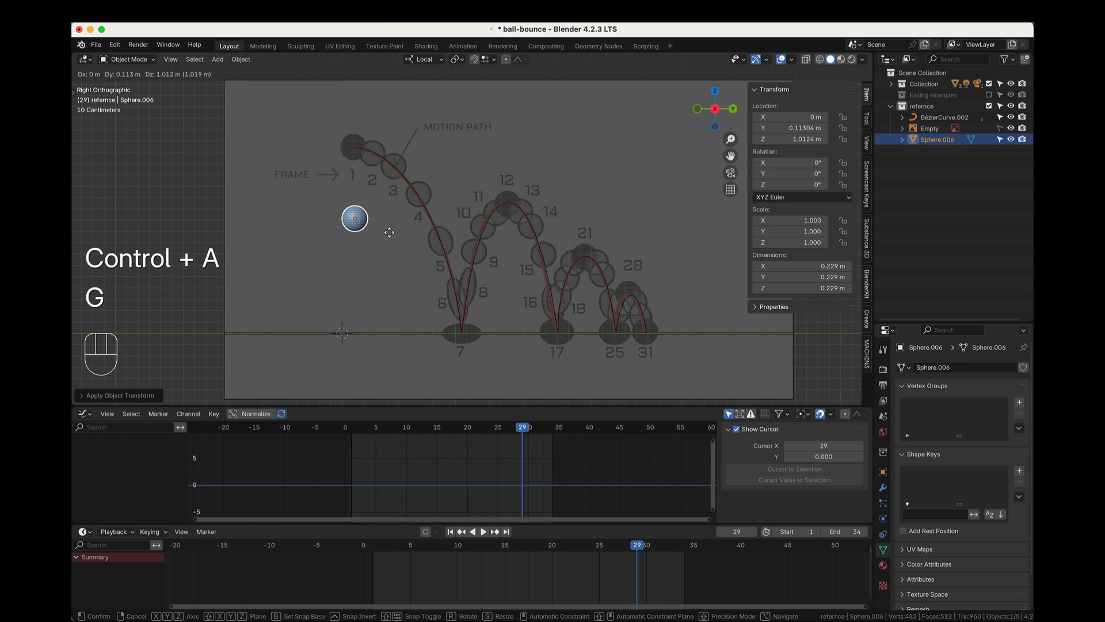
pyautogui.click(385, 172)
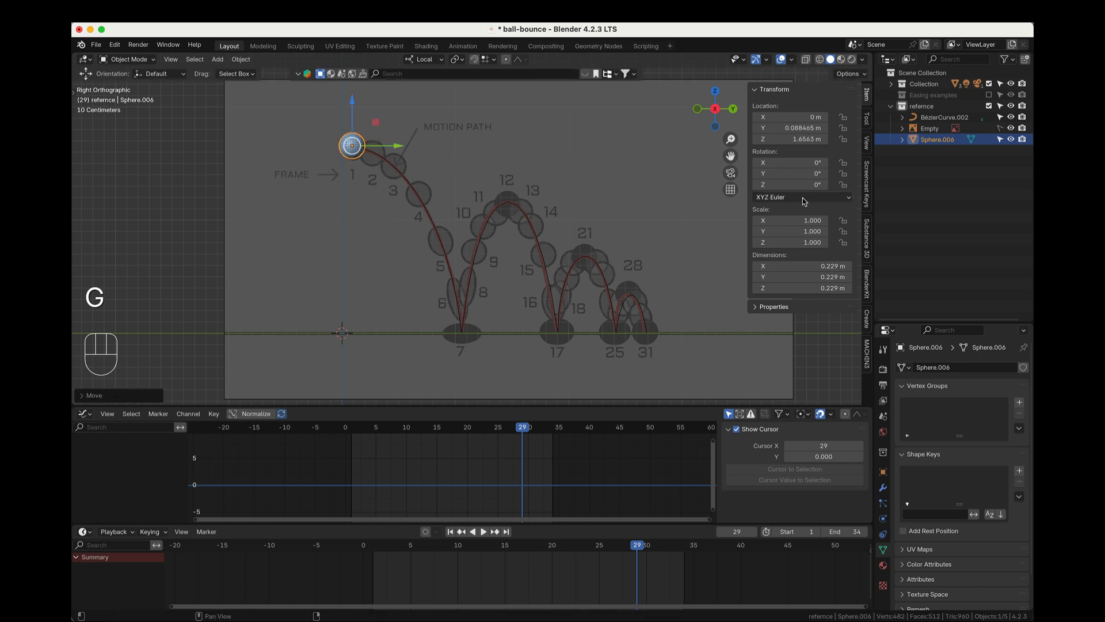
# - Add a Clamp To constraint to the sphere with the traced Bézier curve as its target
pyautogui.click(883, 488)
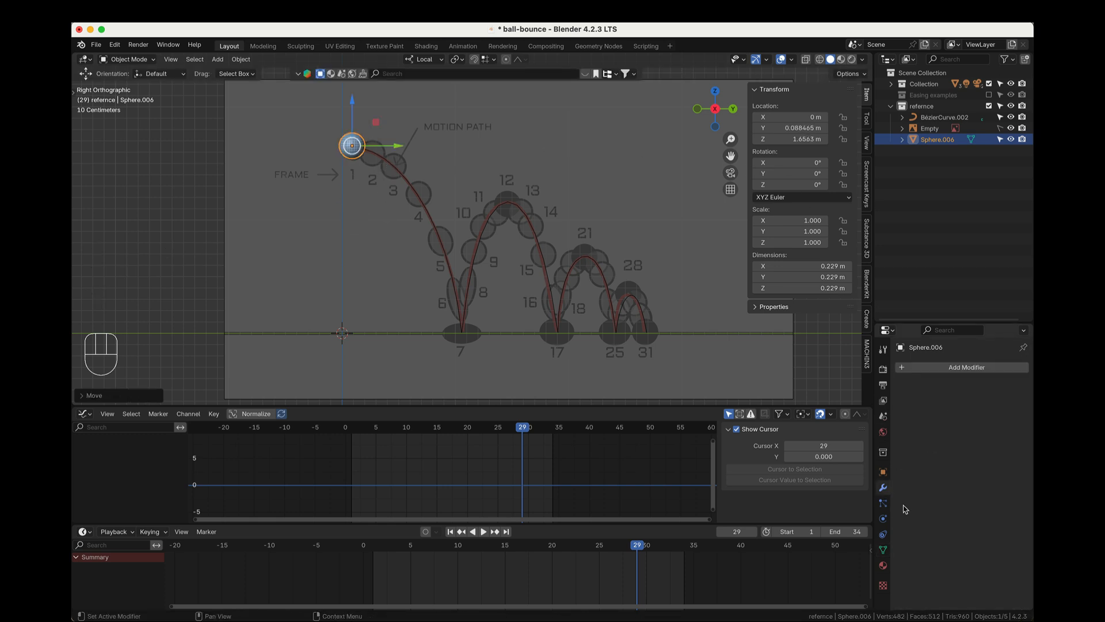
pyautogui.click(883, 535)
pyautogui.click(909, 368)
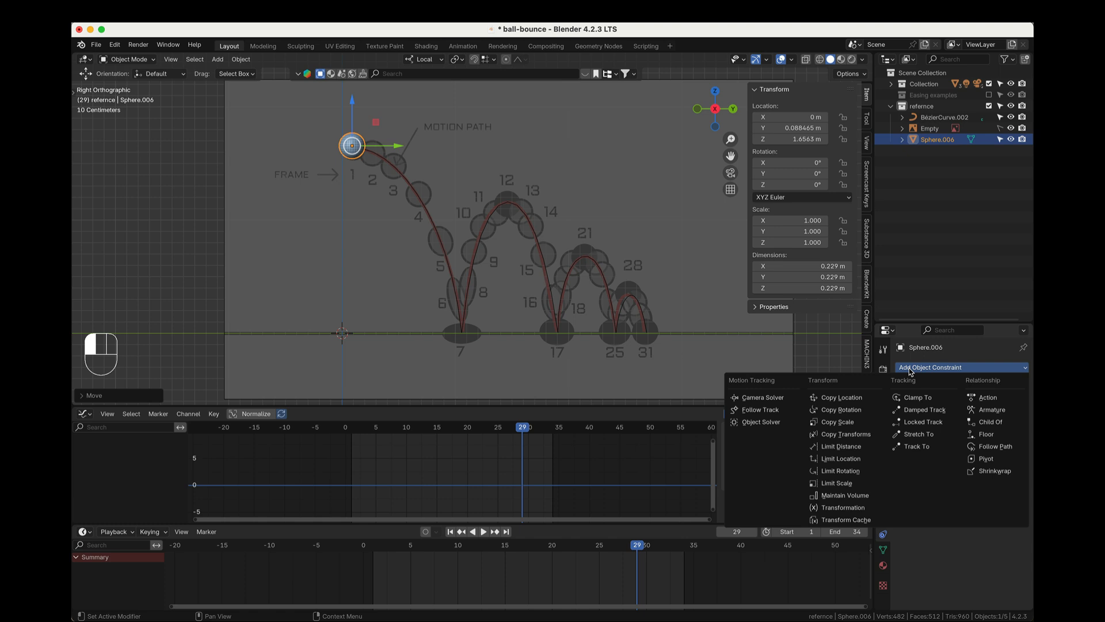
pyautogui.click(916, 399)
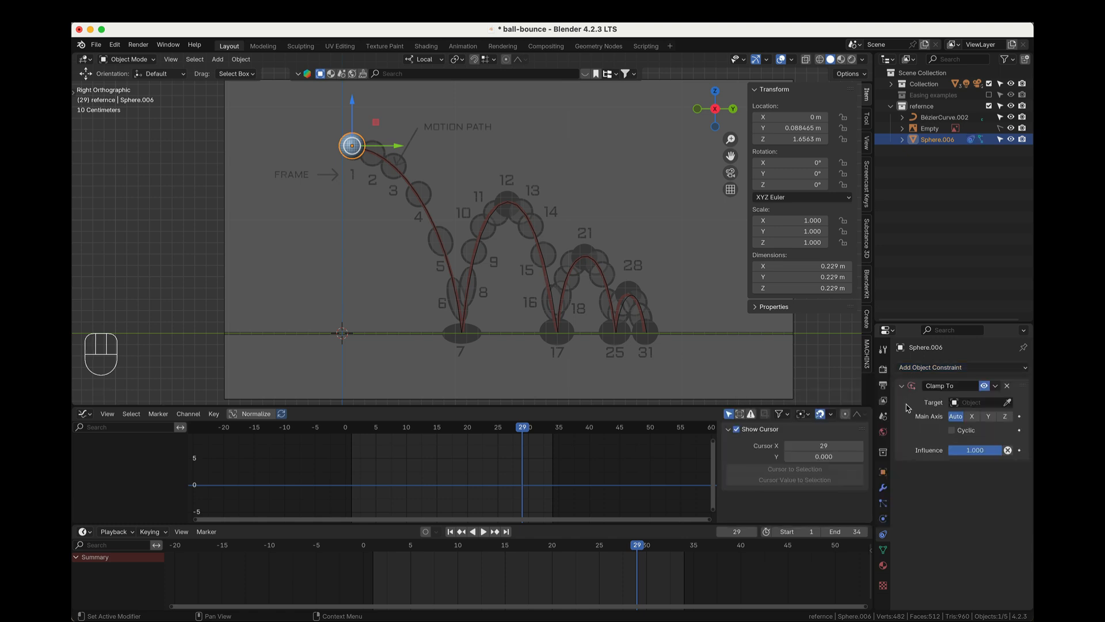
pyautogui.click(1007, 402)
pyautogui.click(402, 182)
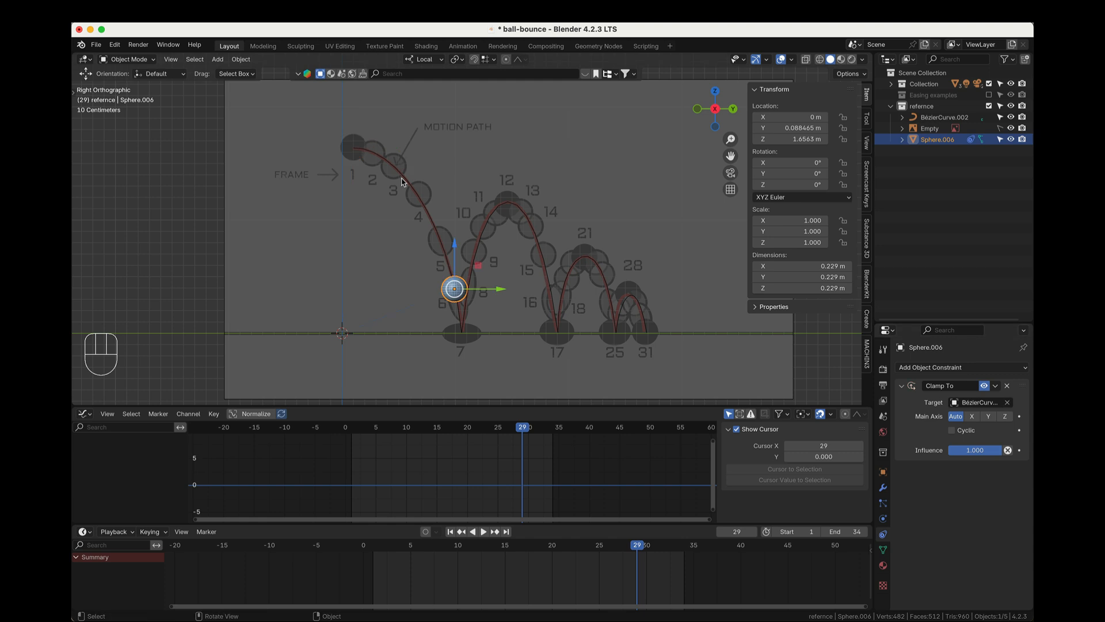
# - At frame 1, slide the sphere along Y to the path's start, about -1.08 m, and insert a single keyframe on Y location
pyautogui.moveTo(514, 430); pyautogui.dragTo(352, 431)
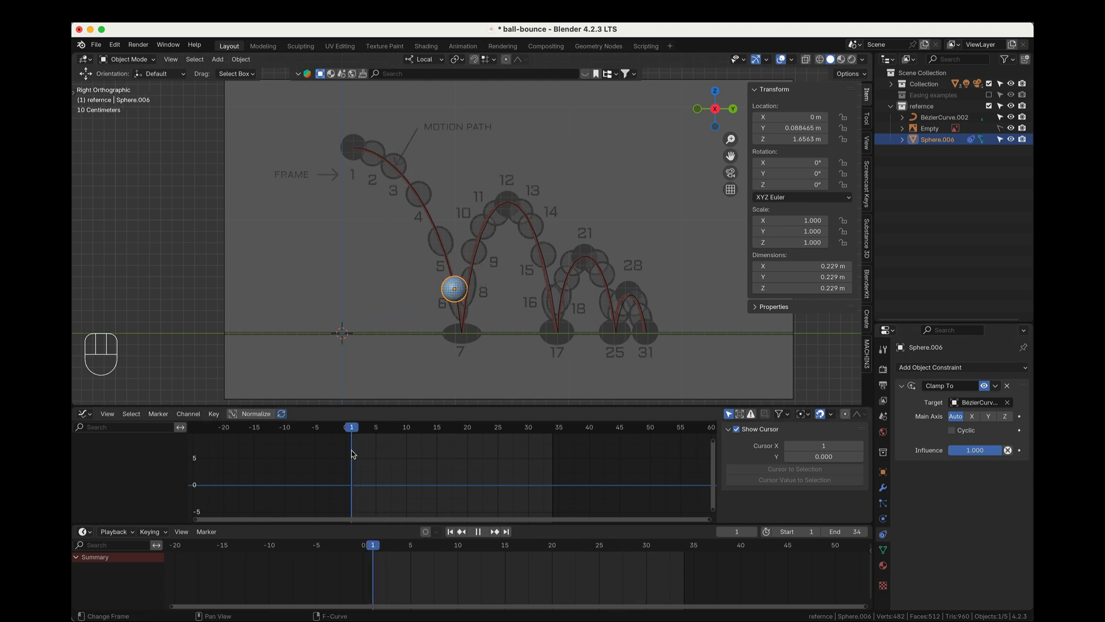
pyautogui.moveTo(502, 291); pyautogui.dragTo(354, 272)
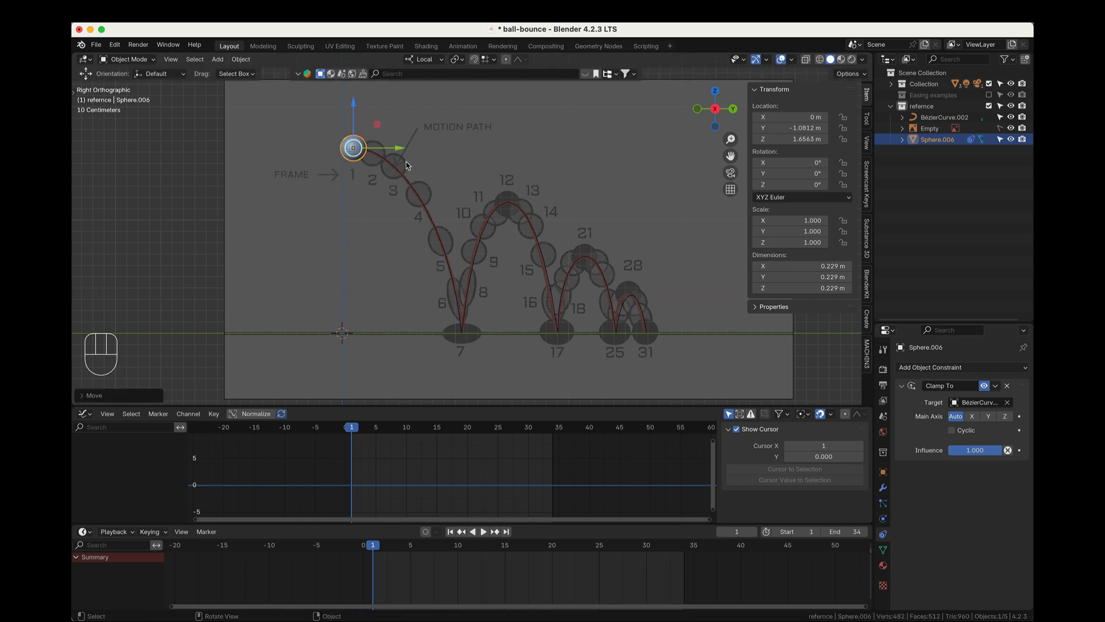
pyautogui.rightClick(801, 128)
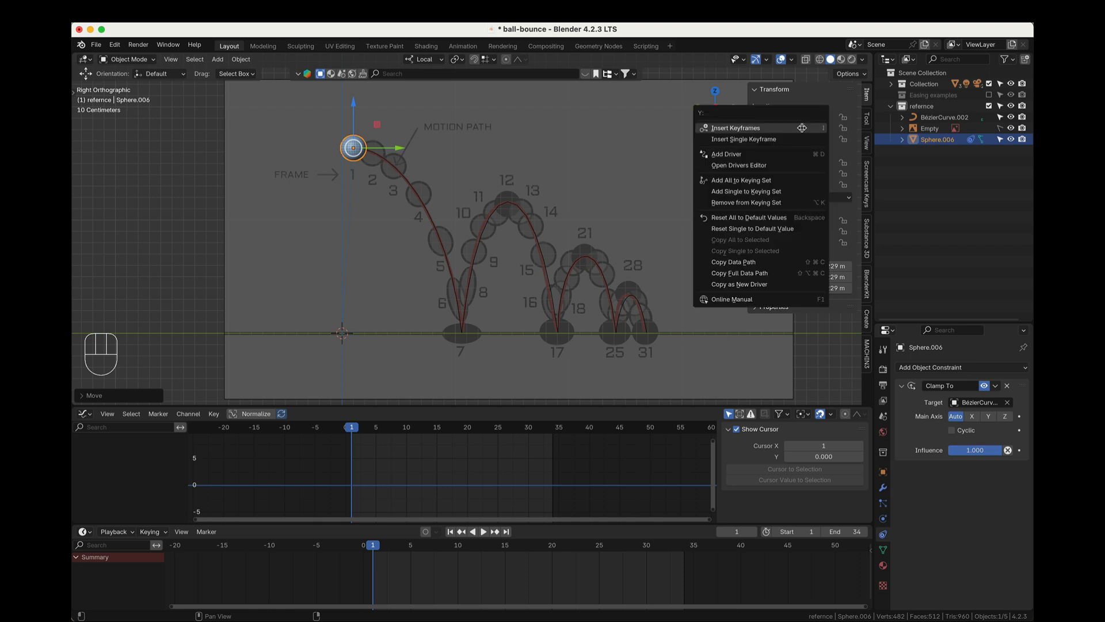
pyautogui.click(751, 140)
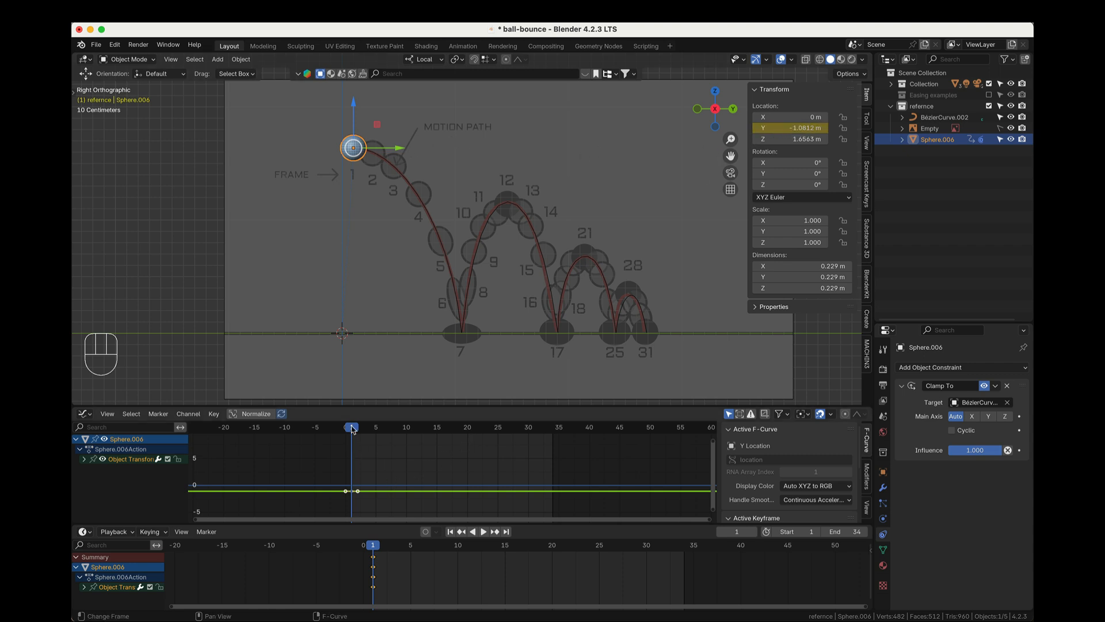
# - At frame 31, move the sphere along Y to the path's end, about 3.66 m, and key only its Y location
pyautogui.moveTo(351, 430); pyautogui.dragTo(535, 437)
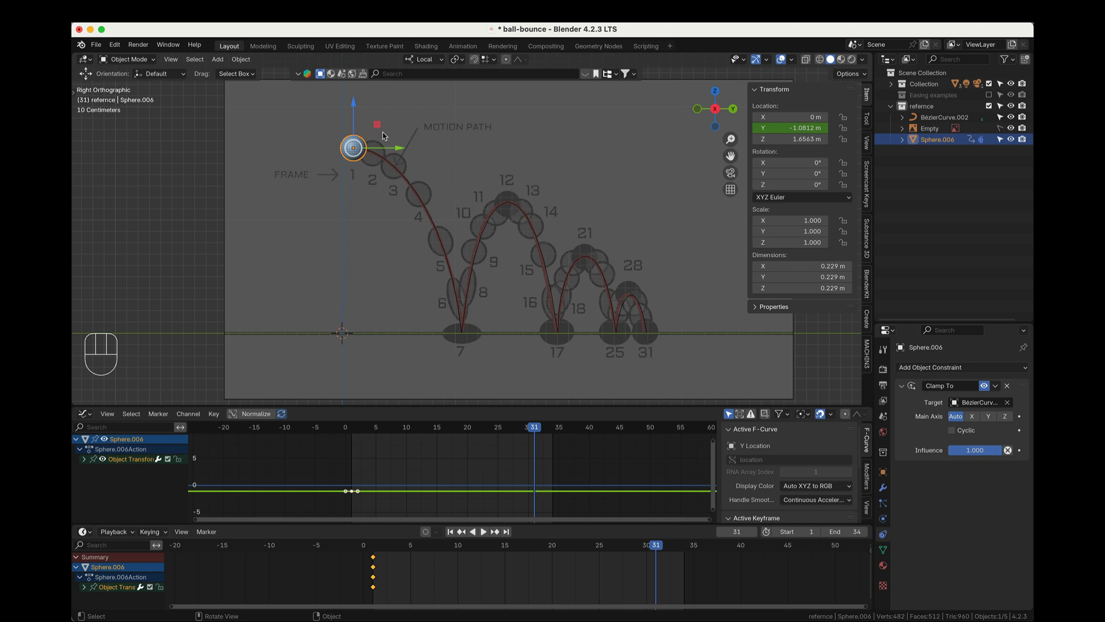
pyautogui.press('g')
pyautogui.press('y')
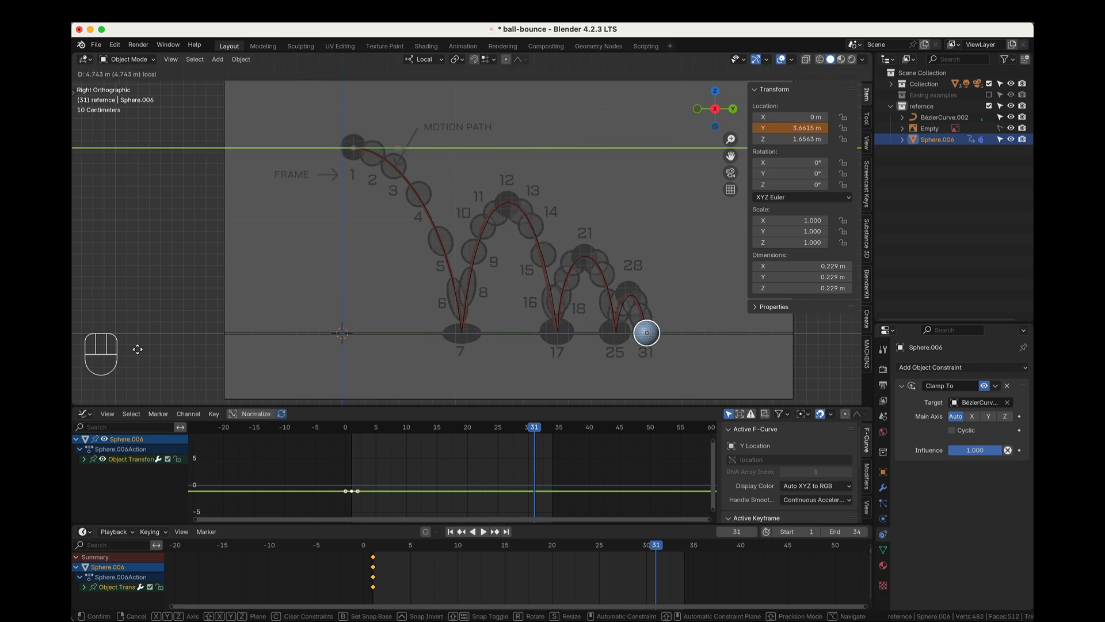
pyautogui.click(138, 349)
pyautogui.rightClick(803, 128)
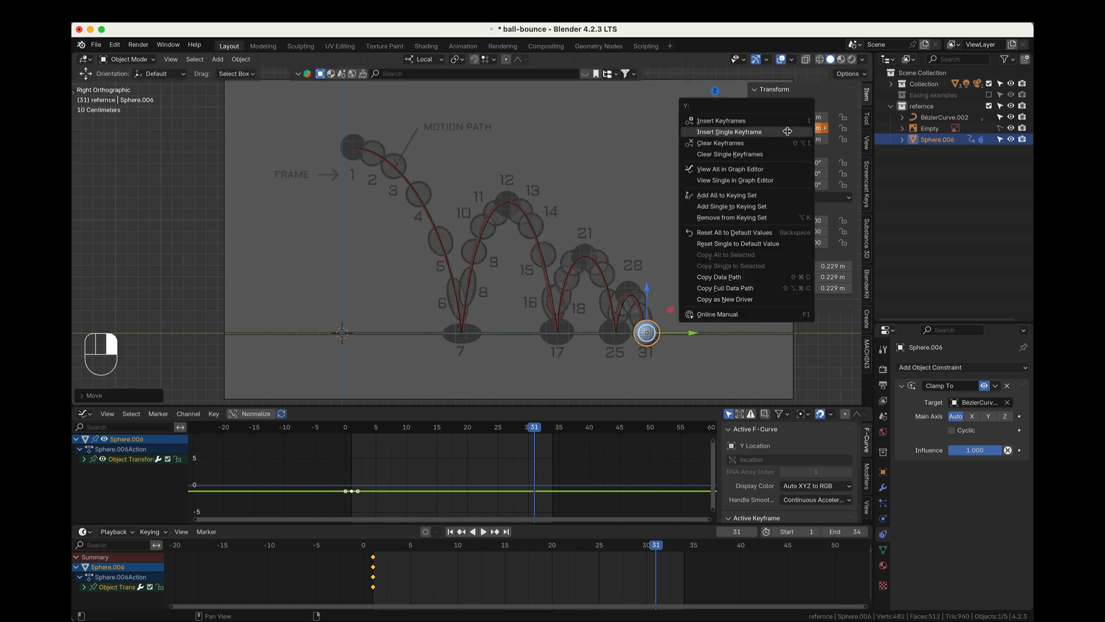
pyautogui.click(781, 135)
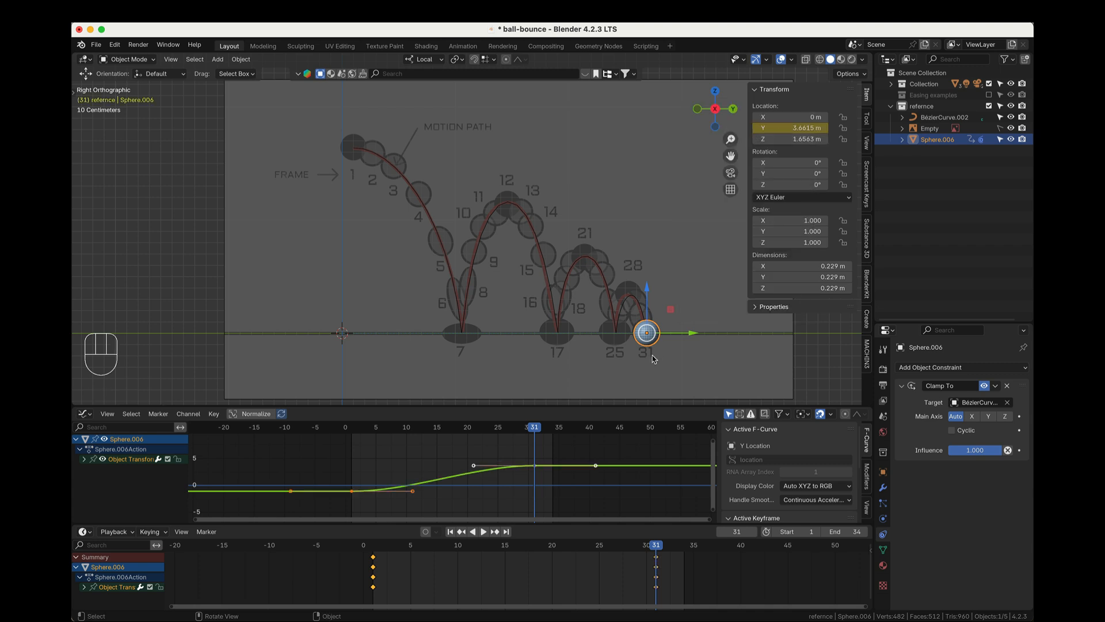
# - At frame 25, move the sphere along Y to the contact marked 25, about 3.09 m, and key only its Y location
pyautogui.moveTo(691, 334); pyautogui.dragTo(654, 333)
pyautogui.moveTo(535, 427); pyautogui.dragTo(500, 427)
pyautogui.scroll(3, 612, 377)
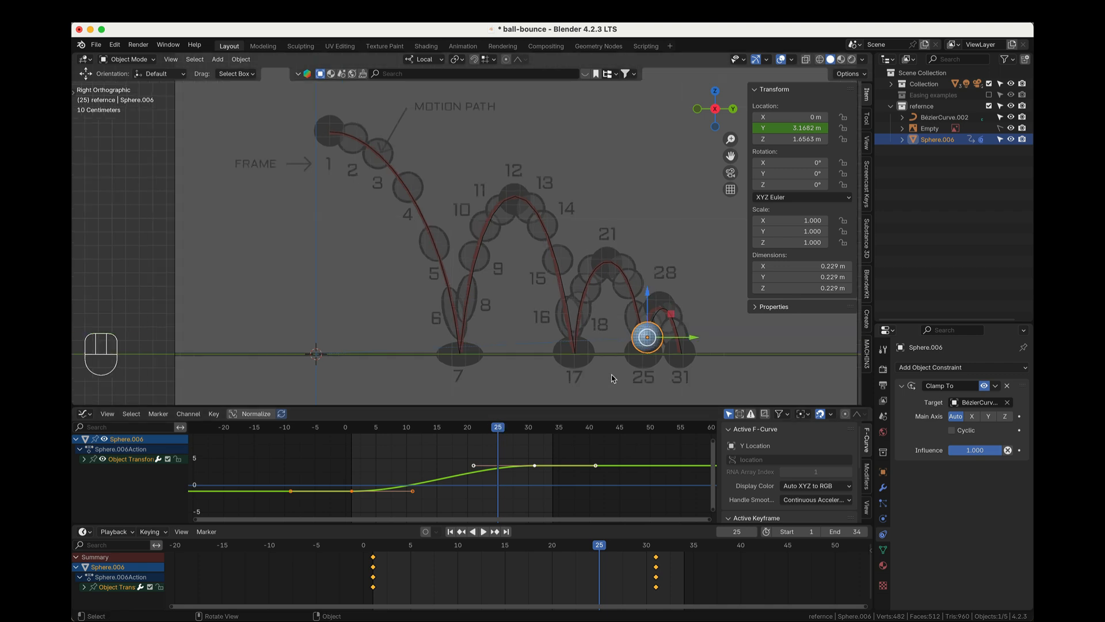
pyautogui.keyDown('shift'); pyautogui.moveTo(687, 363); pyautogui.dragTo(487, 254, button='middle'); pyautogui.keyUp('shift')
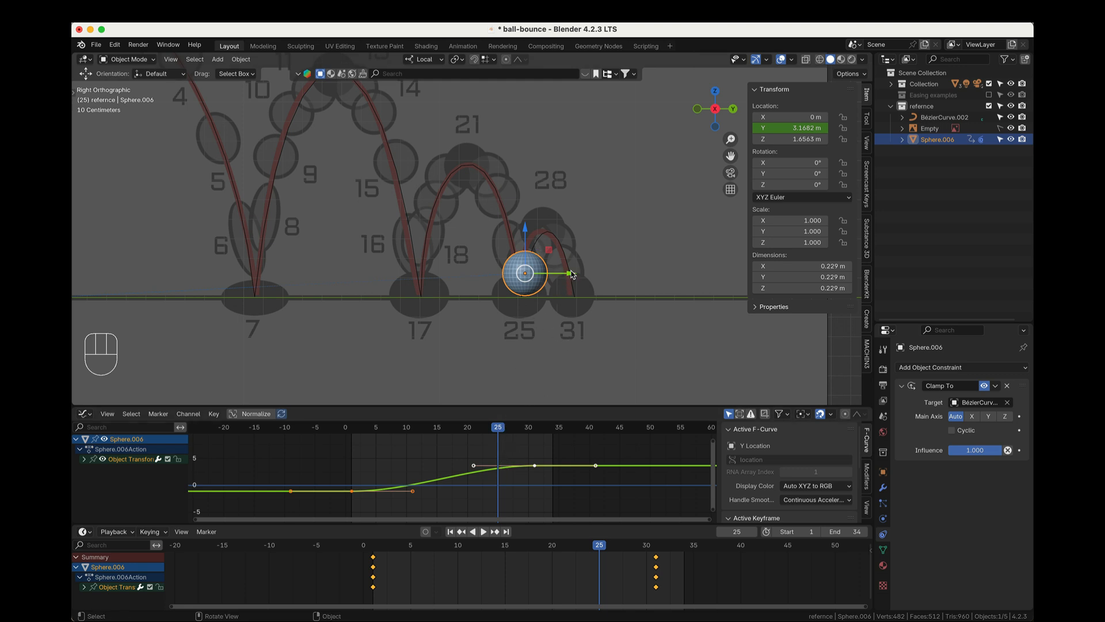
pyautogui.press('g')
pyautogui.press('y')
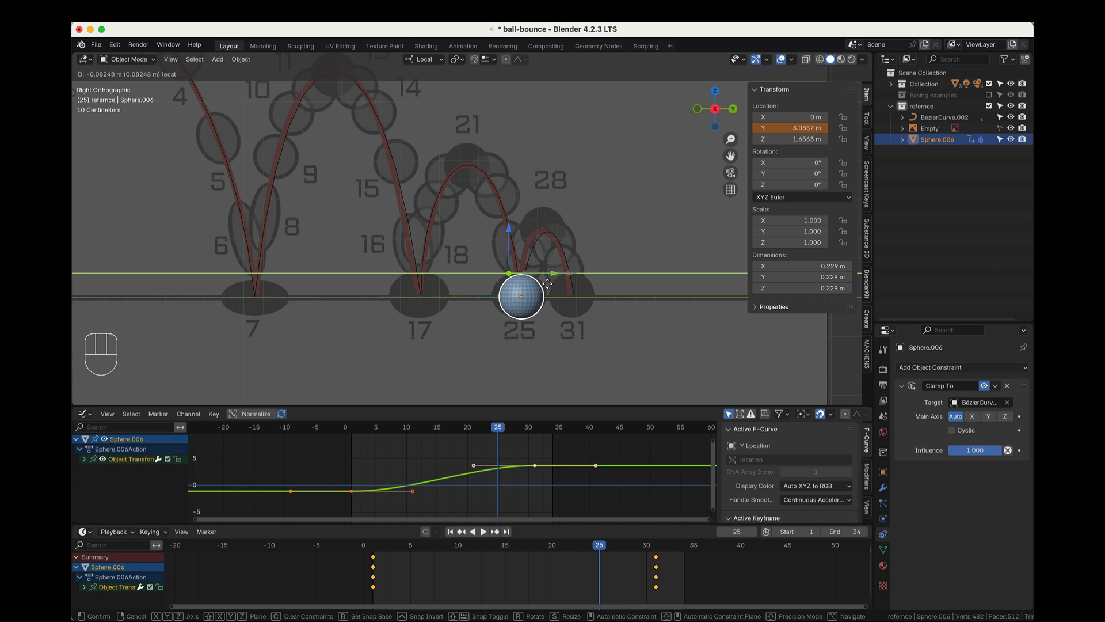
pyautogui.click(547, 283)
pyautogui.rightClick(775, 129)
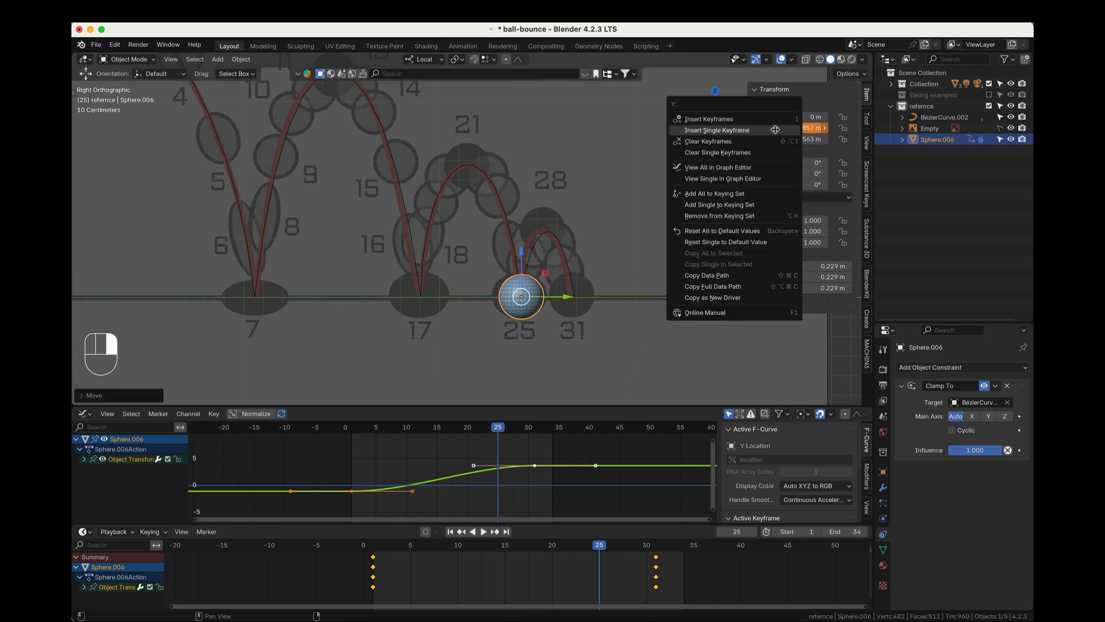
pyautogui.click(725, 128)
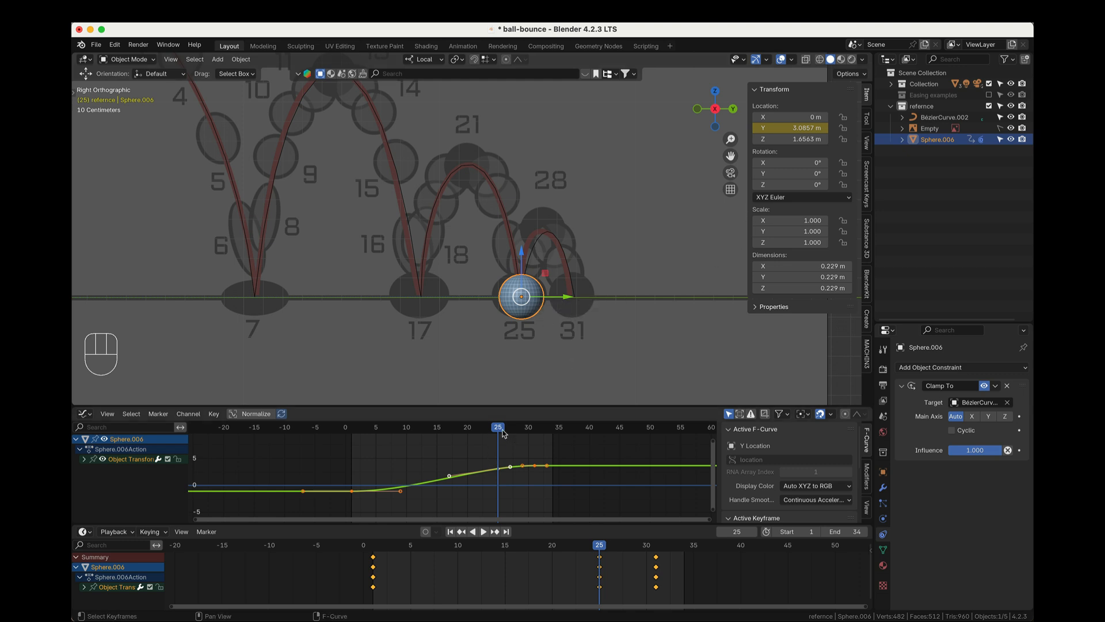
# - At frame 17, move the sphere along Y to the contact marked 17, about 2.07 m, and key only its Y location
pyautogui.moveTo(502, 432); pyautogui.dragTo(452, 441)
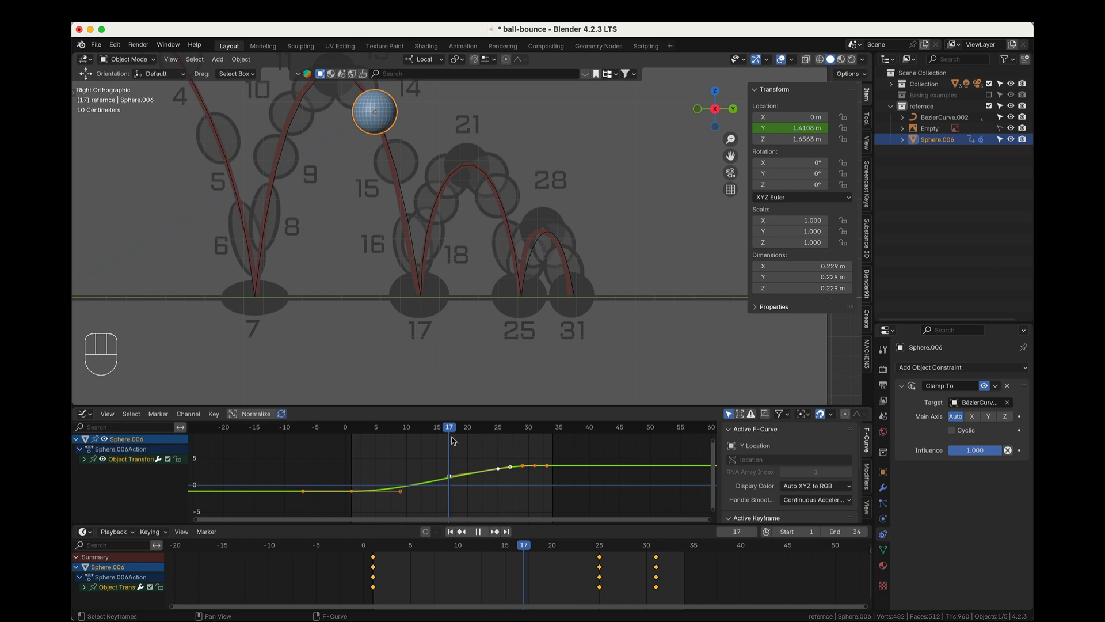
pyautogui.press('g')
pyautogui.press('y')
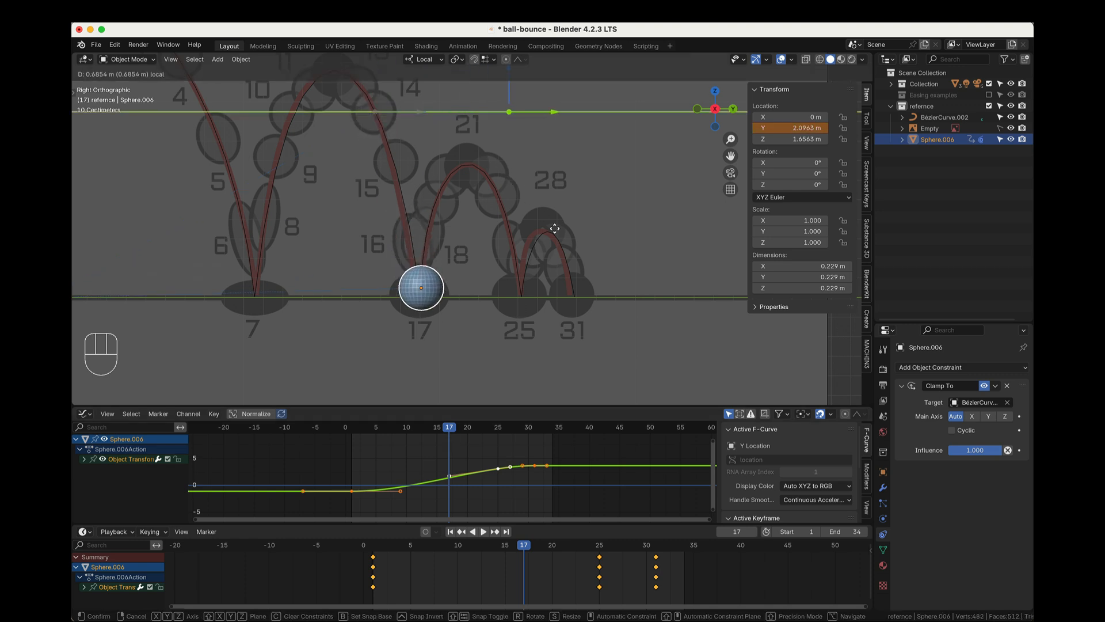
pyautogui.click(547, 230)
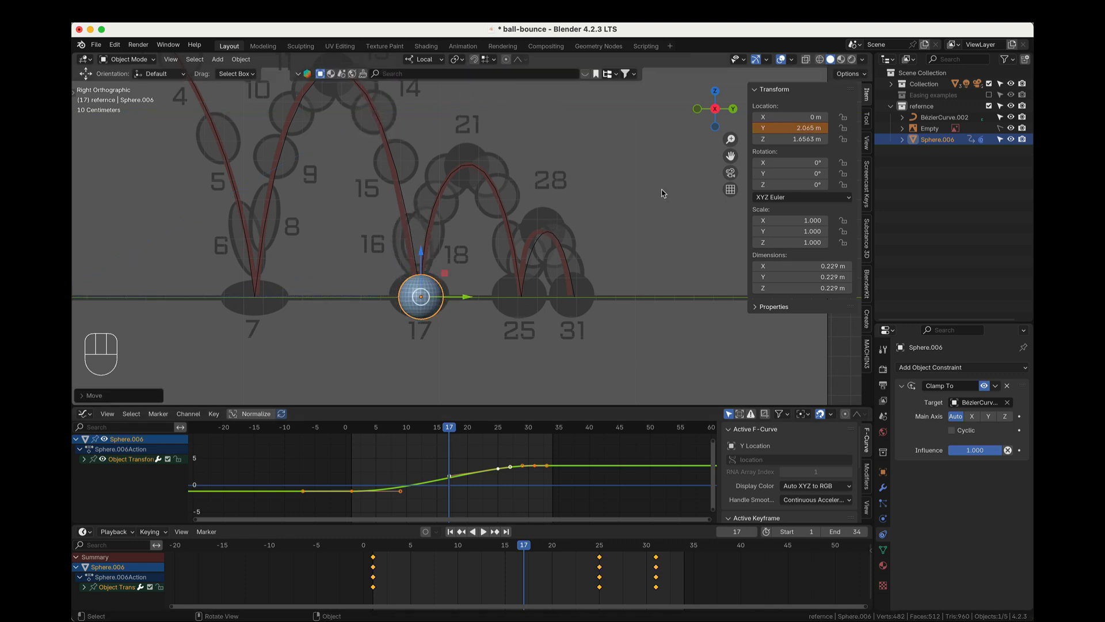
pyautogui.rightClick(792, 128)
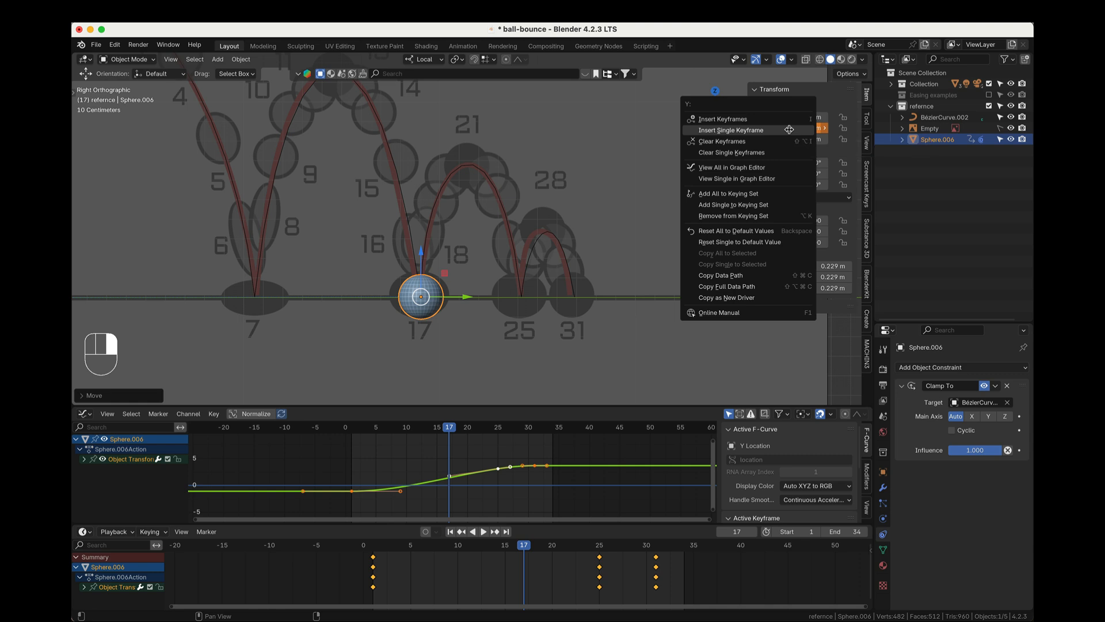
pyautogui.click(789, 130)
# - At frame 7, move the sphere along Y to the first ground contact, about 0.35 m, and key only its Y location
pyautogui.scroll(-1, 452, 367)
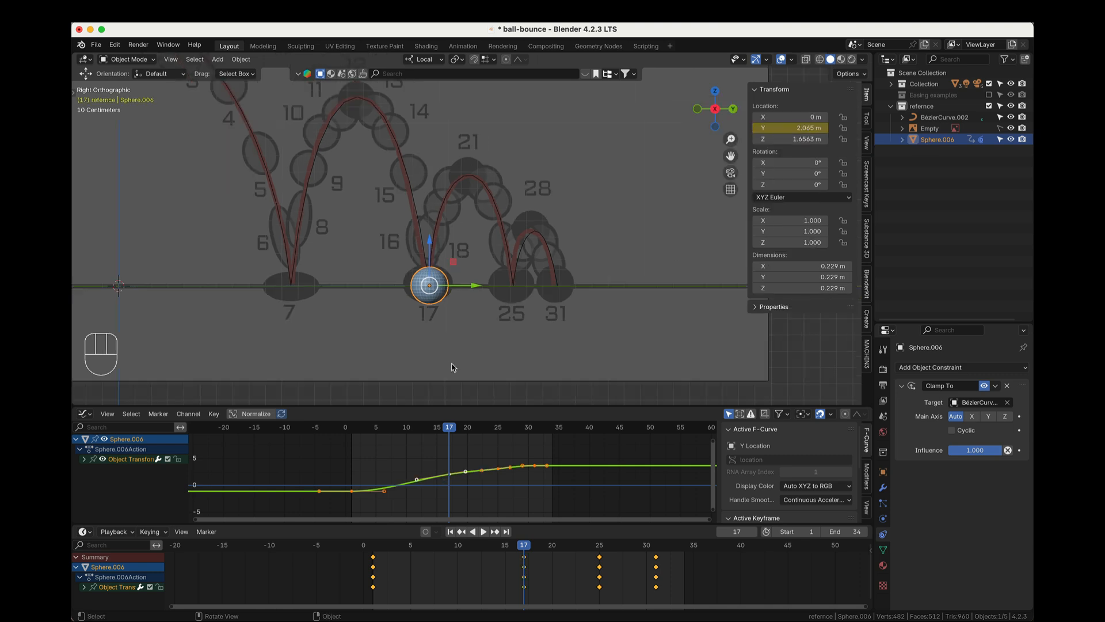
pyautogui.moveTo(450, 441); pyautogui.dragTo(388, 446)
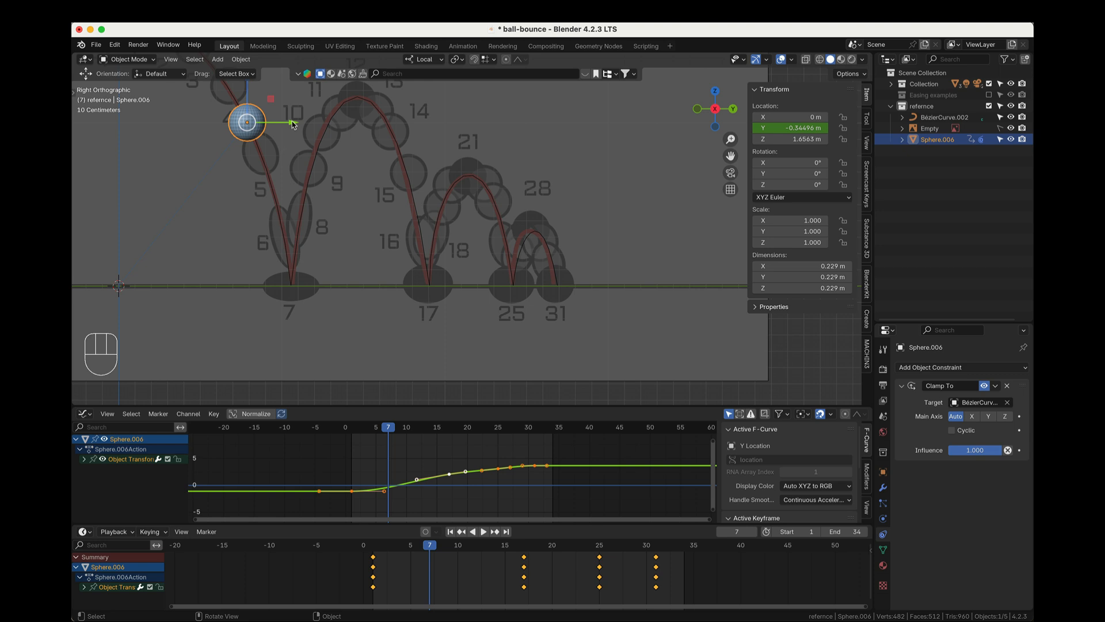
pyautogui.moveTo(292, 122); pyautogui.dragTo(408, 208)
pyautogui.rightClick(807, 127)
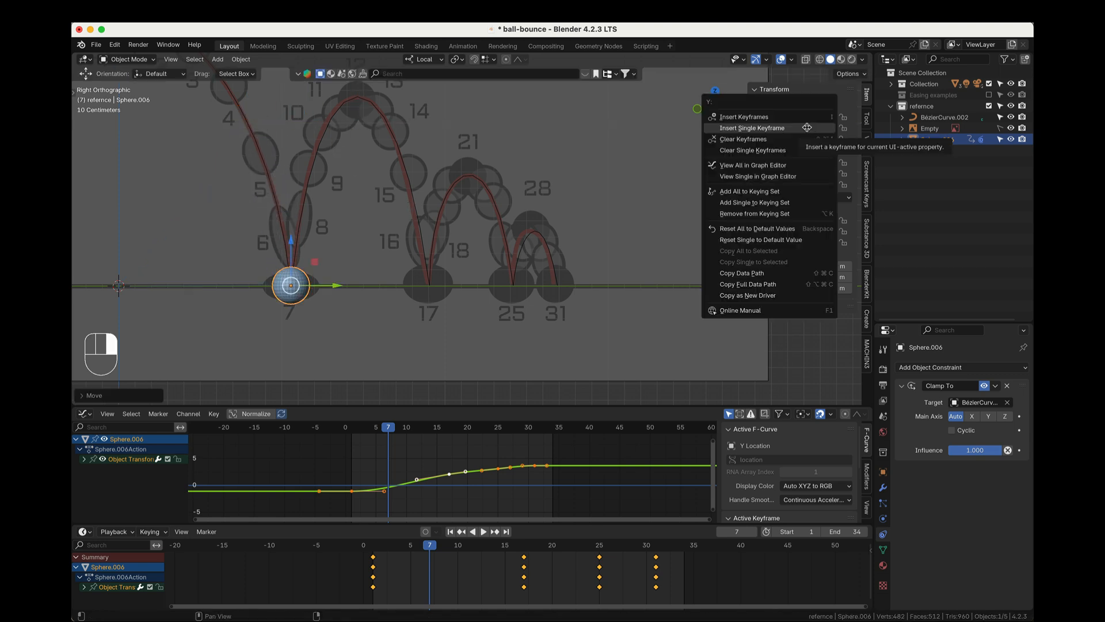
pyautogui.click(807, 128)
# - At frame 12, move the sphere along Y to the first bounce's peak, about 1.20 m, and key only its Y location
pyautogui.keyDown('shift'); pyautogui.moveTo(399, 168); pyautogui.dragTo(476, 229, button='middle'); pyautogui.keyUp('shift')
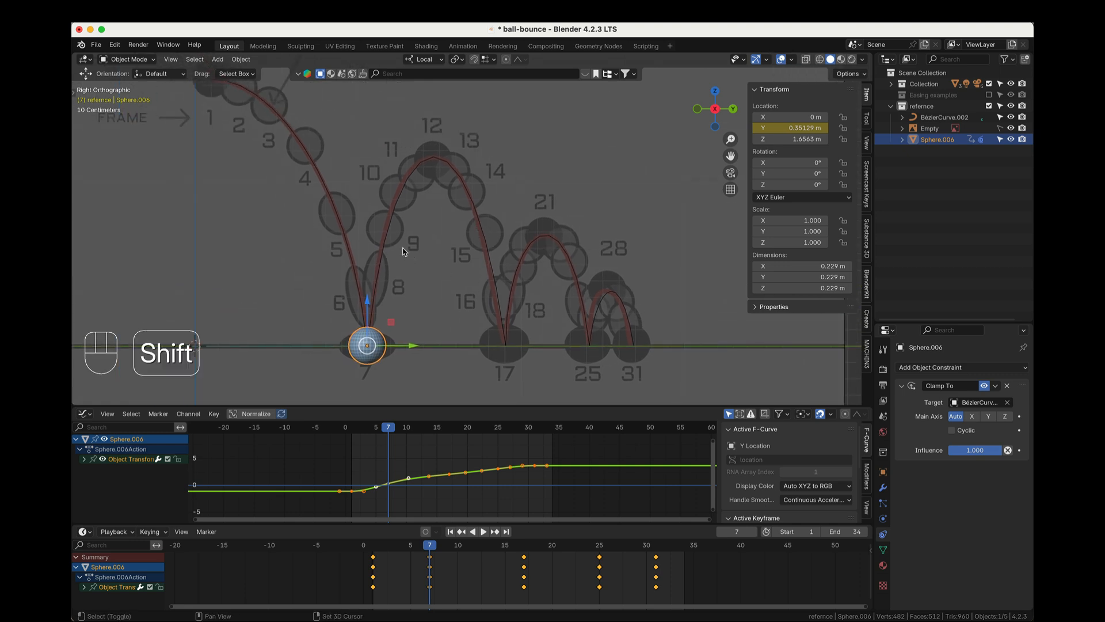
pyautogui.keyDown('shift'); pyautogui.moveTo(632, 286); pyautogui.dragTo(700, 321, button='middle'); pyautogui.keyUp('shift')
pyautogui.press('space')
pyautogui.moveTo(391, 432); pyautogui.dragTo(413, 434)
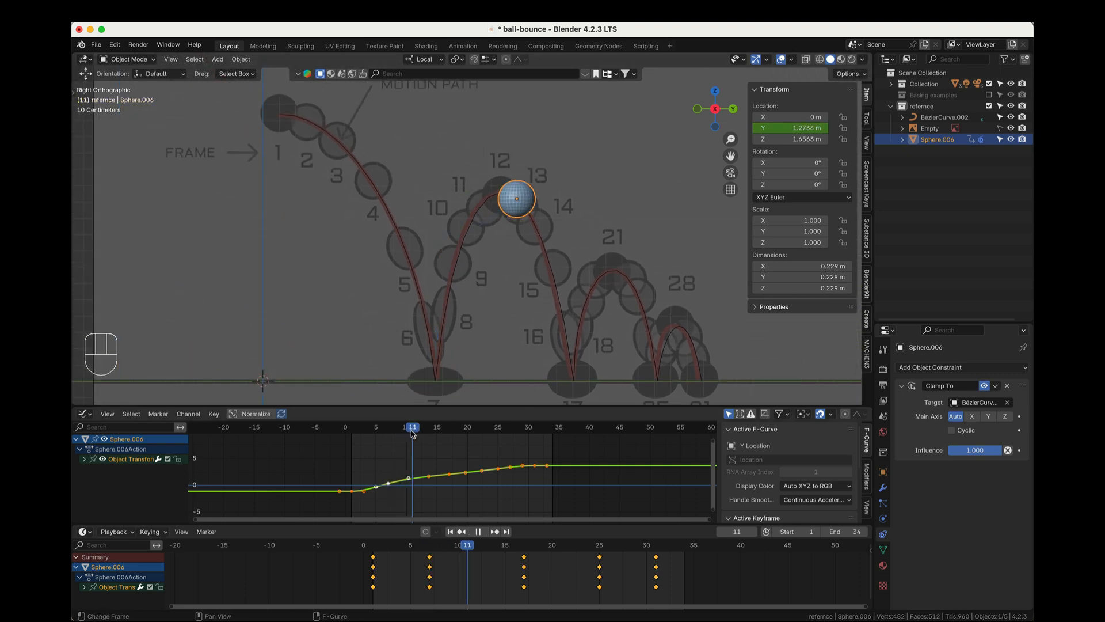
pyautogui.press('space')
pyautogui.press('g')
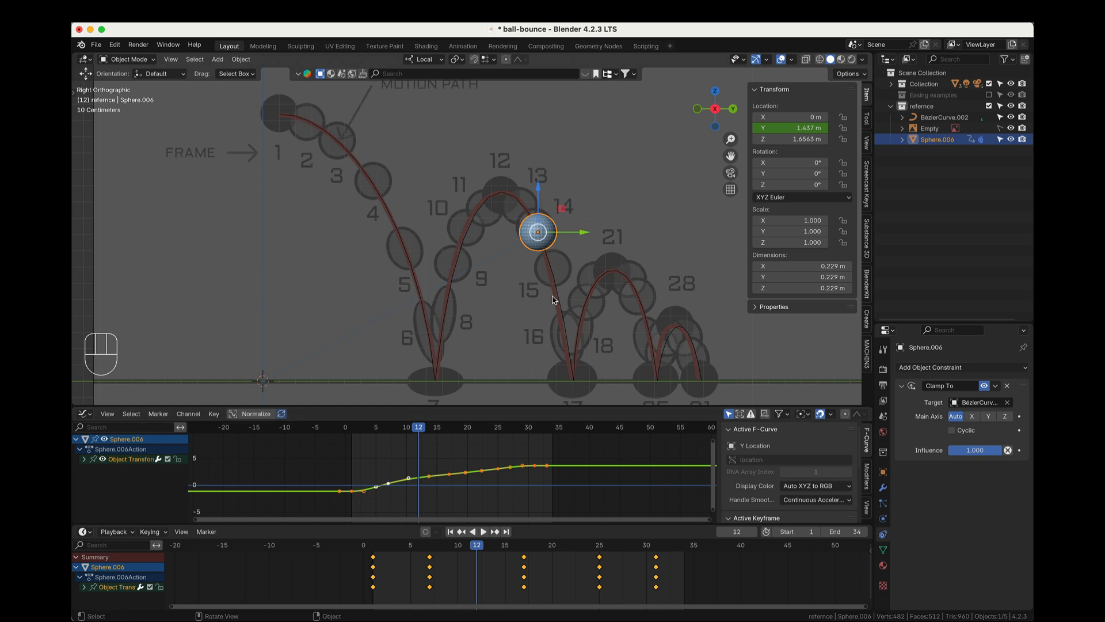
pyautogui.press('y')
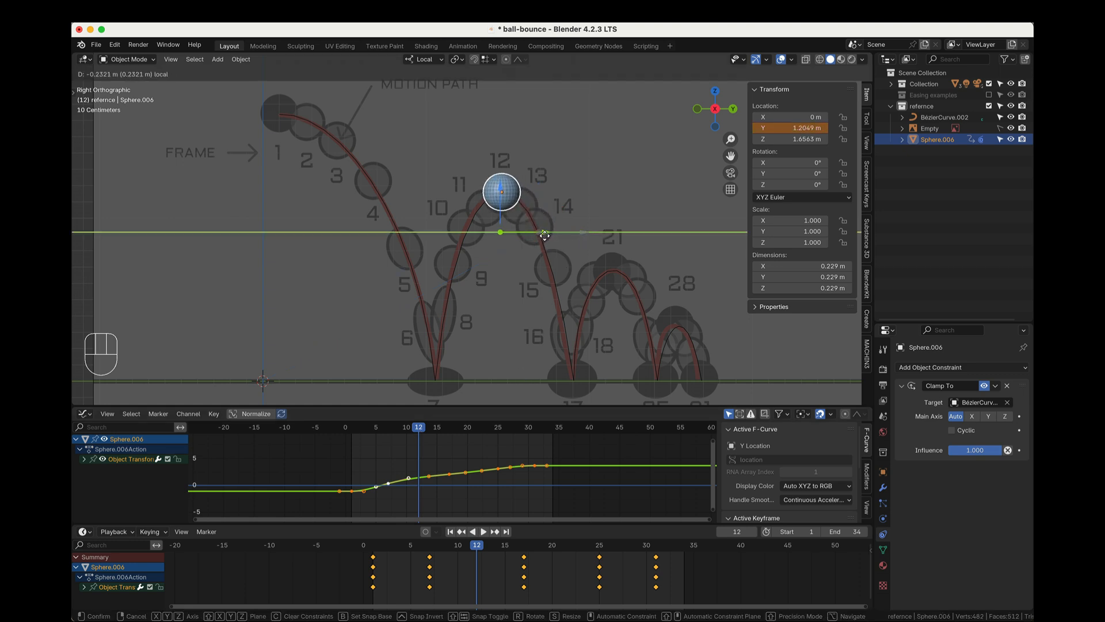
pyautogui.click(544, 235)
pyautogui.rightClick(802, 127)
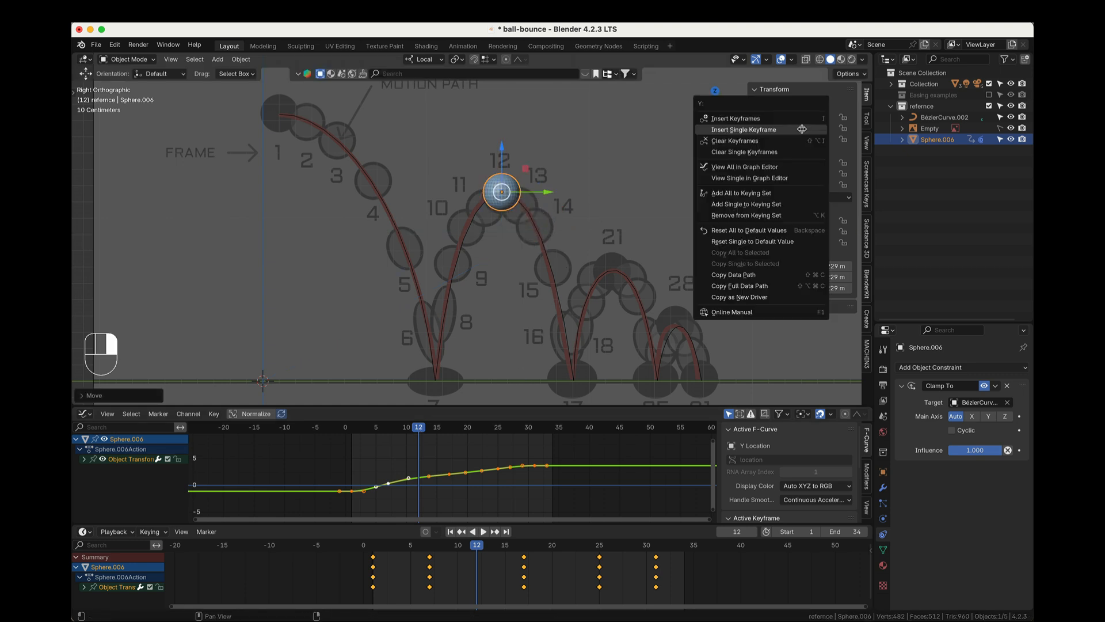
pyautogui.click(802, 129)
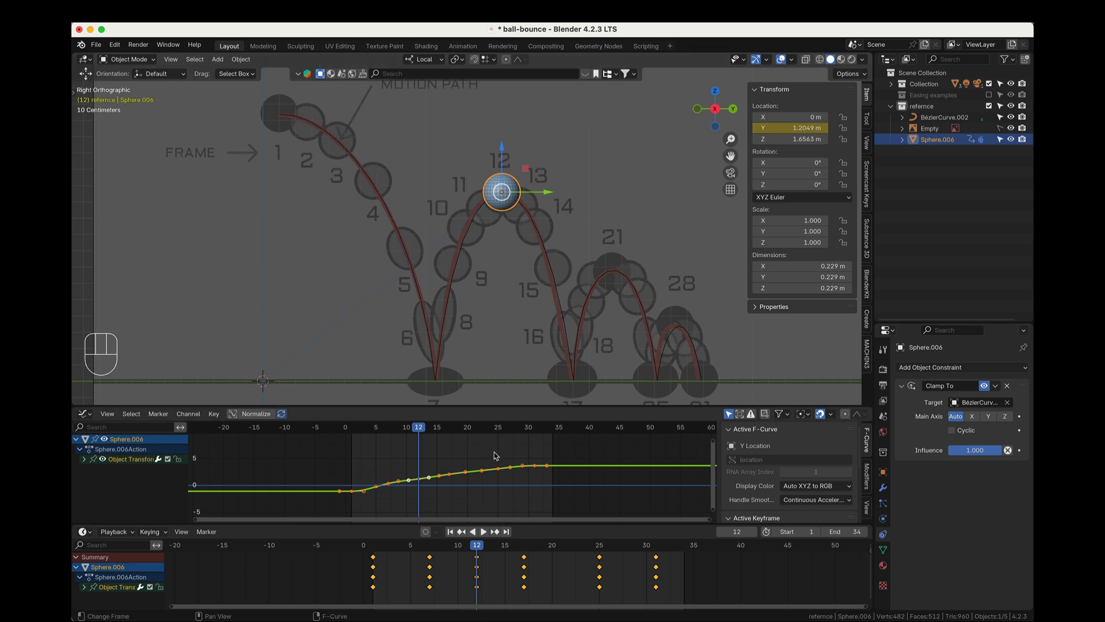
# - At frame 21, move the sphere along Y to the second bounce's peak, about 2.59 m, and key only its Y location
pyautogui.moveTo(422, 428); pyautogui.dragTo(472, 434)
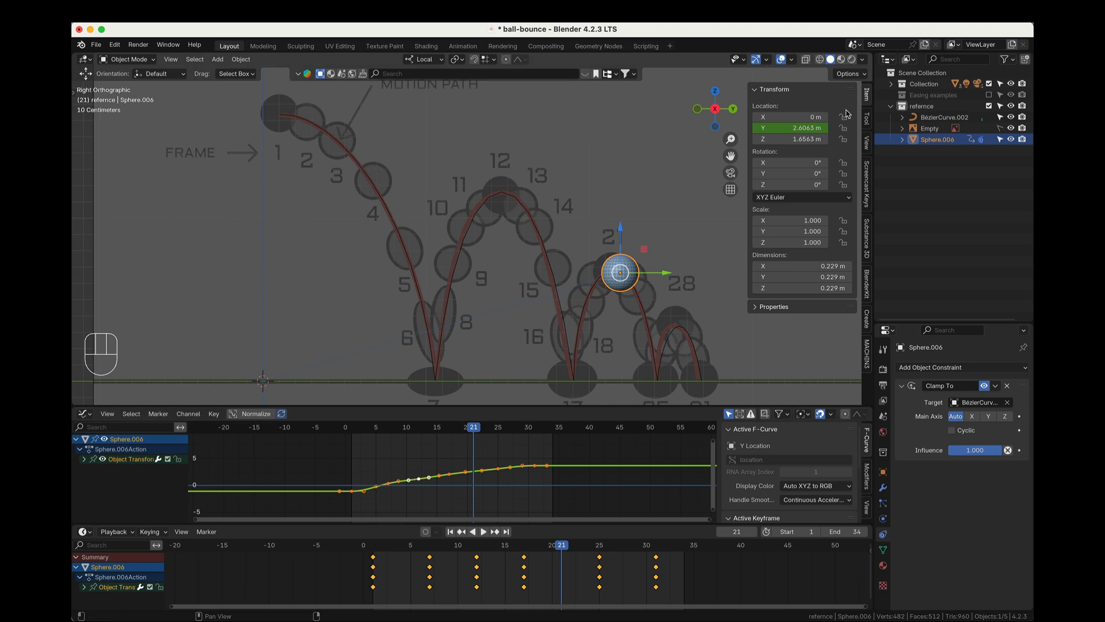
pyautogui.moveTo(665, 274); pyautogui.dragTo(662, 271)
pyautogui.rightClick(799, 129)
pyautogui.click(799, 130)
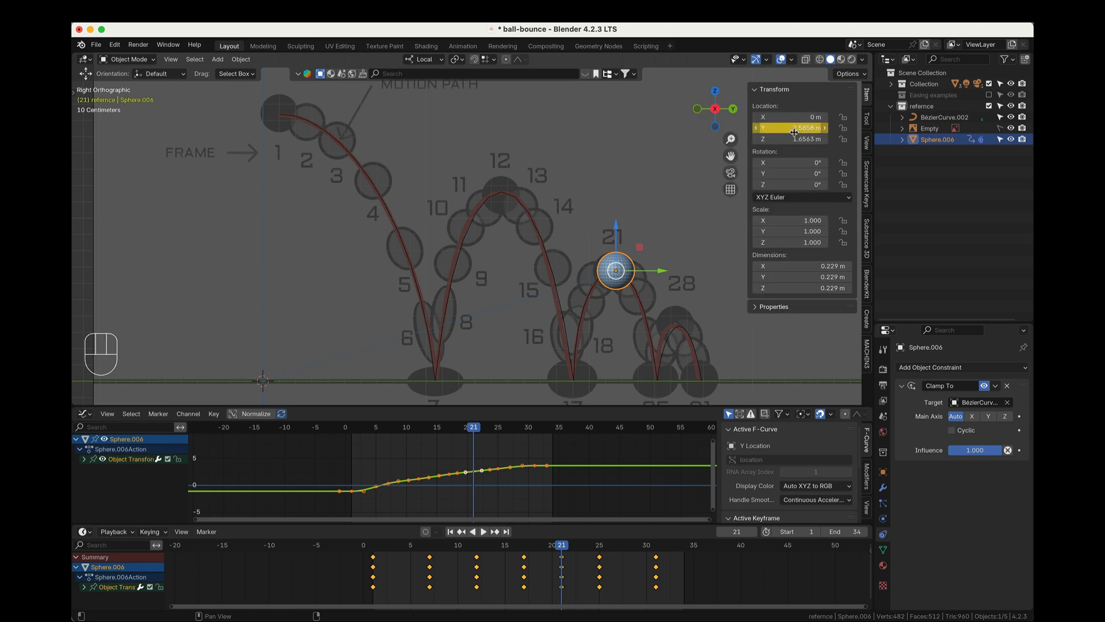
# - Play and scrub through the animation from frame 1 to check the sphere's bounce along the path
pyautogui.press('space')
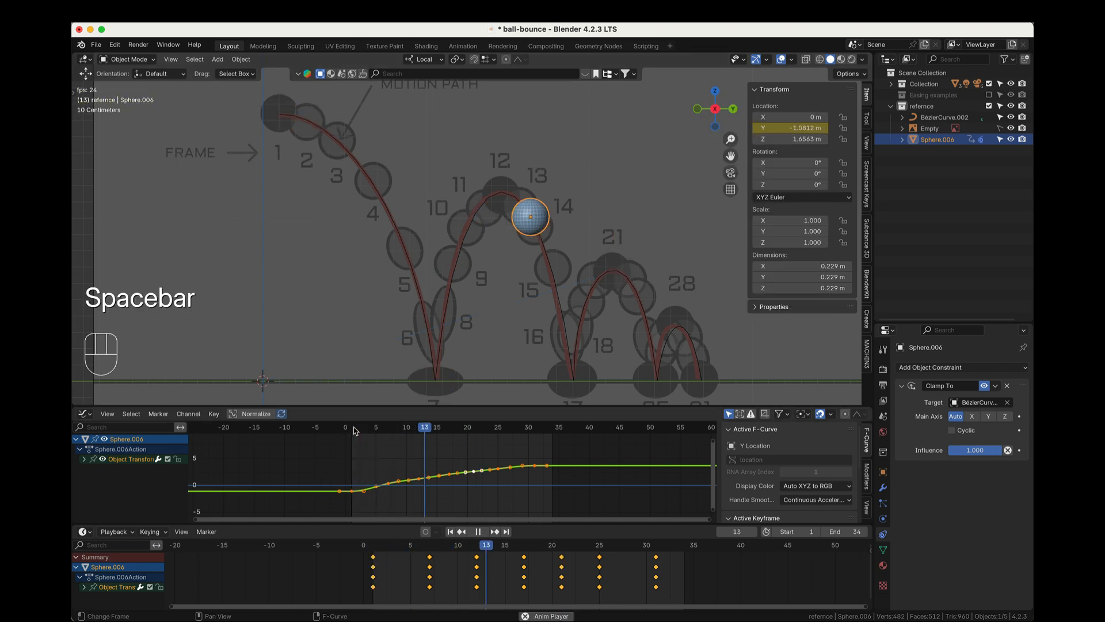
pyautogui.press('space')
pyautogui.click(480, 431)
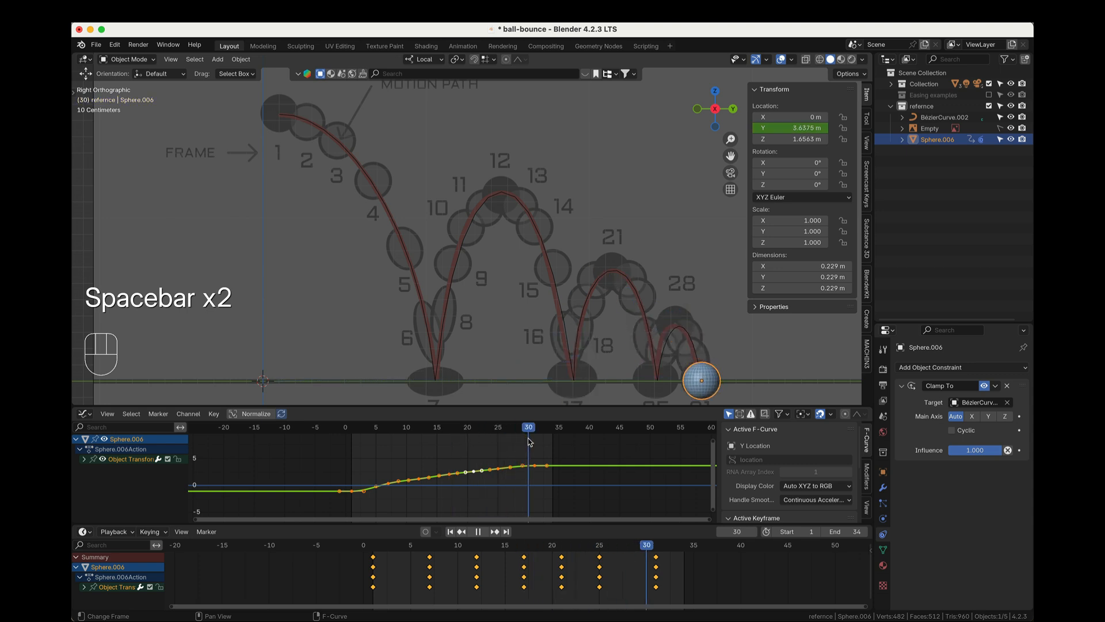
pyautogui.click(351, 440)
pyautogui.press('space')
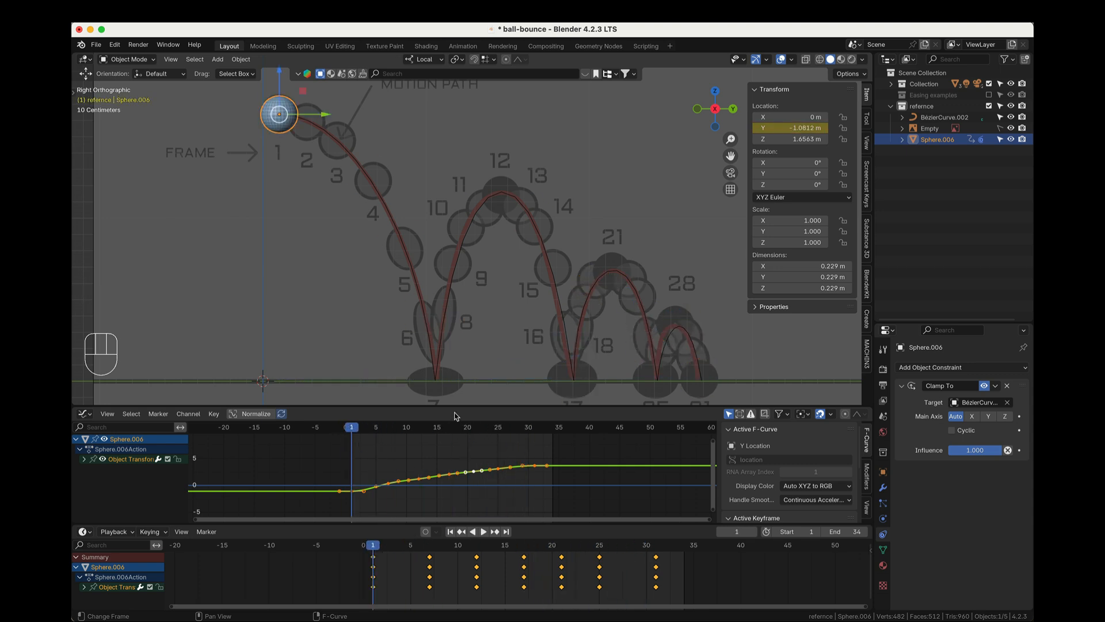
# - Enlarge the Graph Editor, frame the Y location curve, and go to frame 6 to compare the sphere with its reference
pyautogui.moveTo(455, 408); pyautogui.dragTo(464, 352)
pyautogui.press('Home')
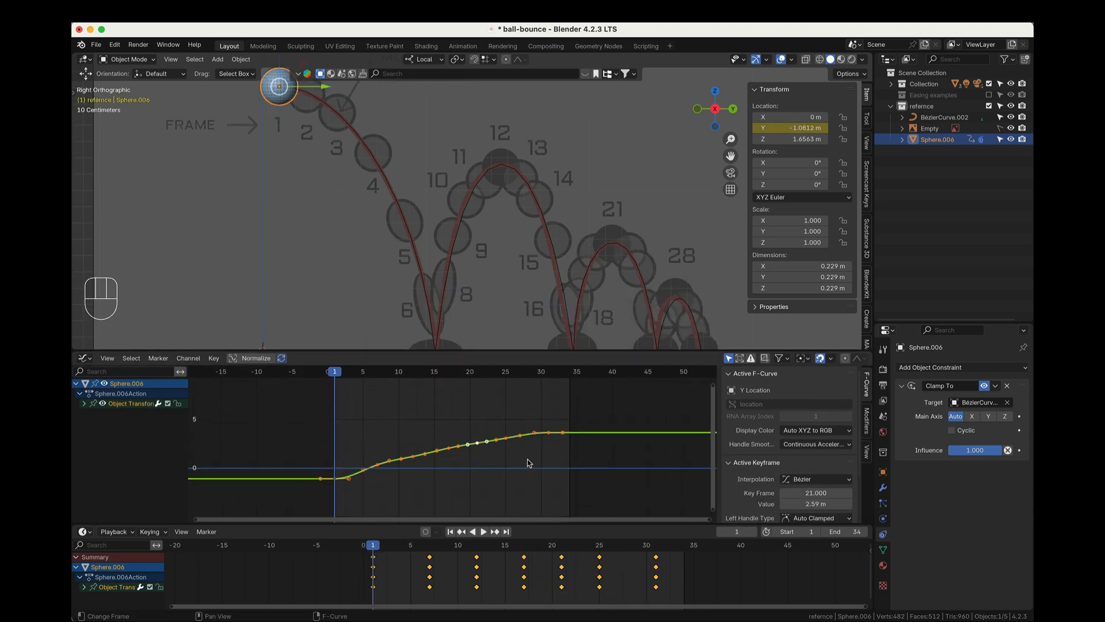
pyautogui.moveTo(528, 459); pyautogui.dragTo(542, 480, button='middle')
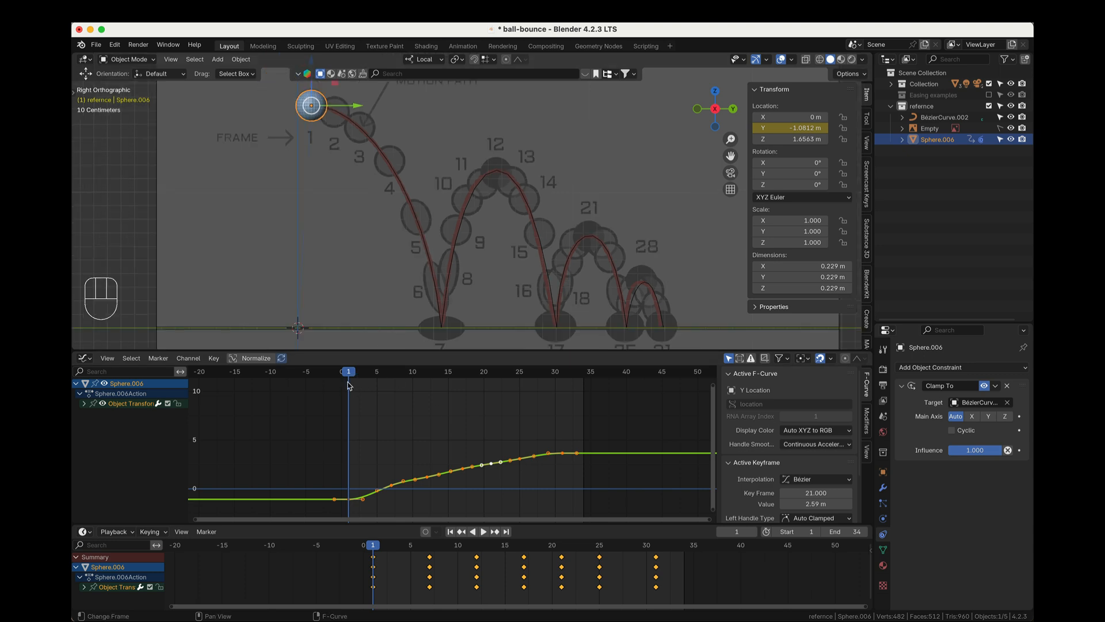
pyautogui.press('space')
pyautogui.moveTo(388, 375); pyautogui.dragTo(384, 376)
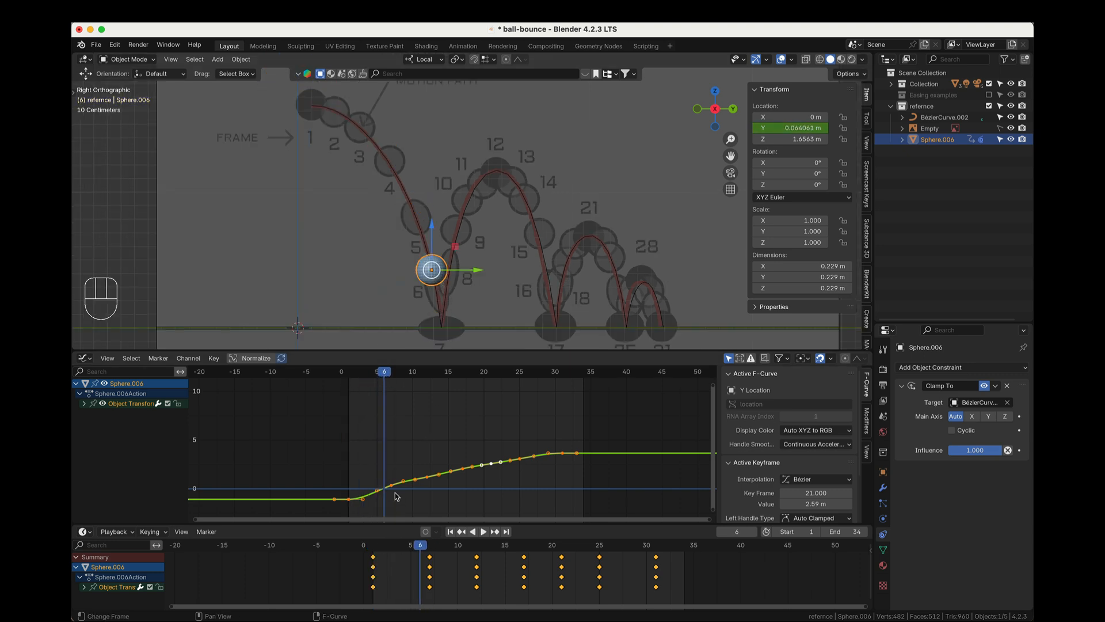
# - Set the handle type of all the sphere's Y location keyframes to Free
pyautogui.scroll(2, 396, 496)
pyautogui.click(424, 498)
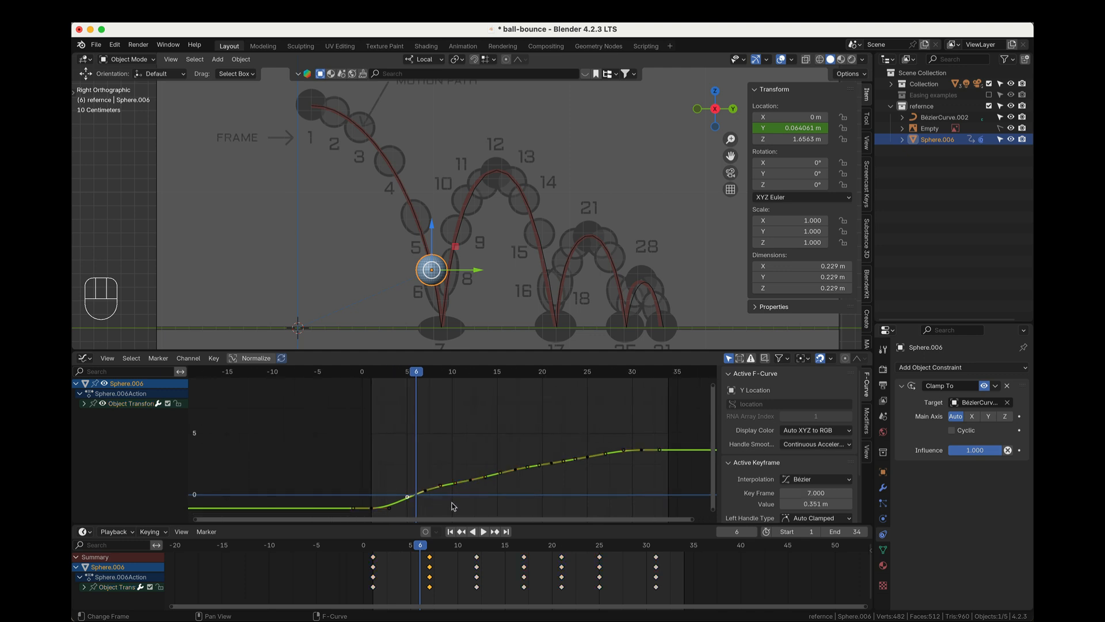
pyautogui.moveTo(696, 401); pyautogui.dragTo(366, 524)
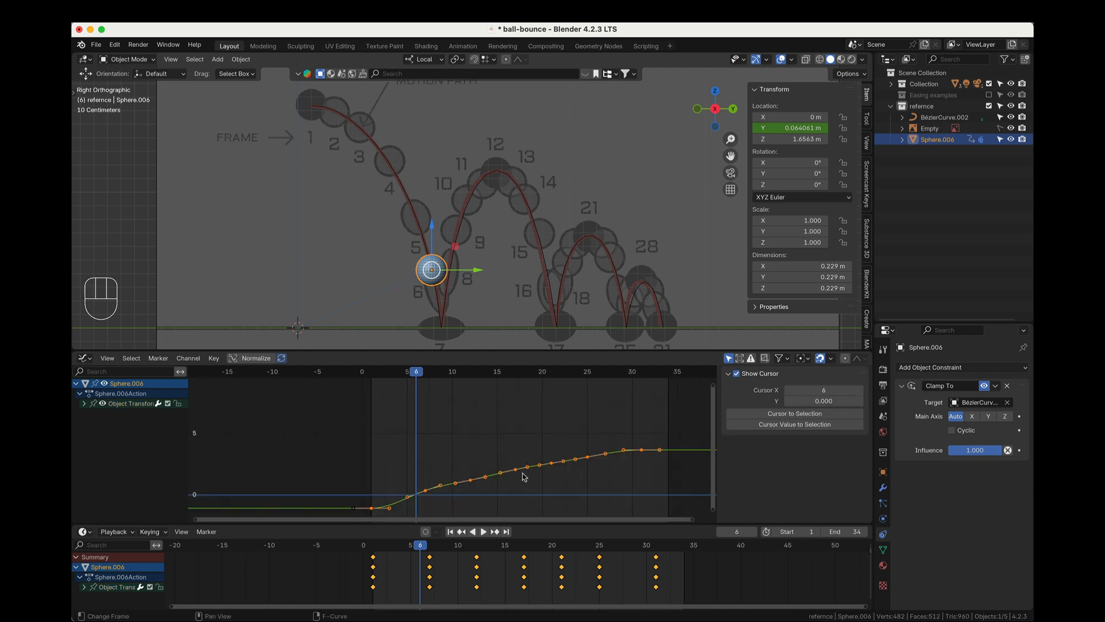
pyautogui.press('v')
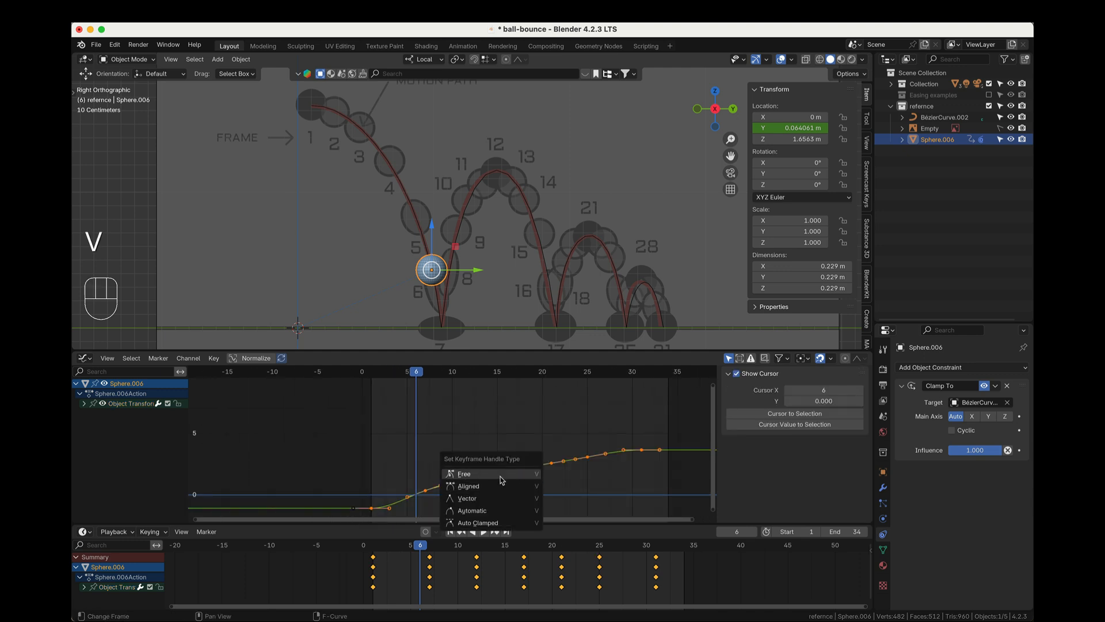
pyautogui.click(478, 474)
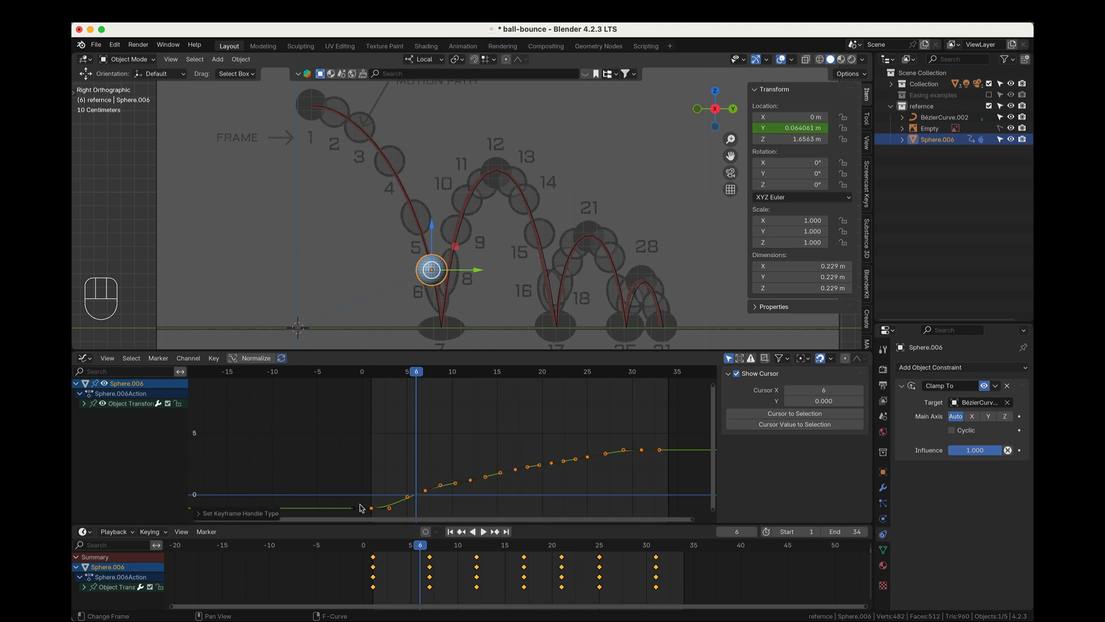
# - Raise the left handle of the frame 7 keyframe by about 0.31 to bring the sphere closer to reference 6
pyautogui.scroll(-2, 511, 468)
pyautogui.hscroll(-4, 510, 475)
pyautogui.scroll(4, 510, 475)
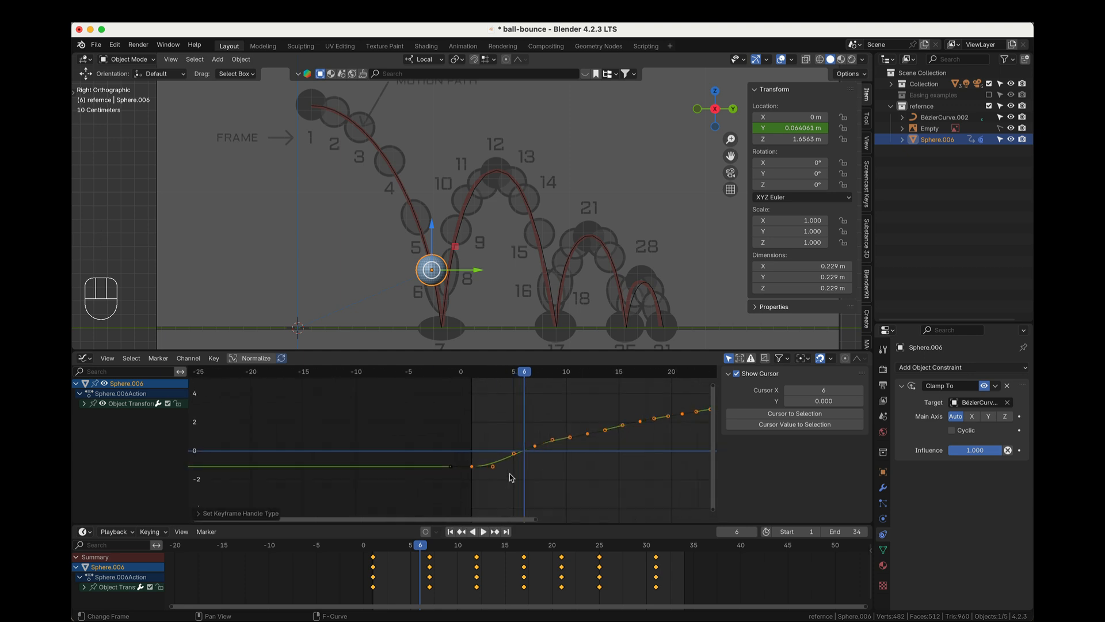
pyautogui.click(493, 467)
pyautogui.hscroll(3, 534, 472)
pyautogui.scroll(2, 534, 472)
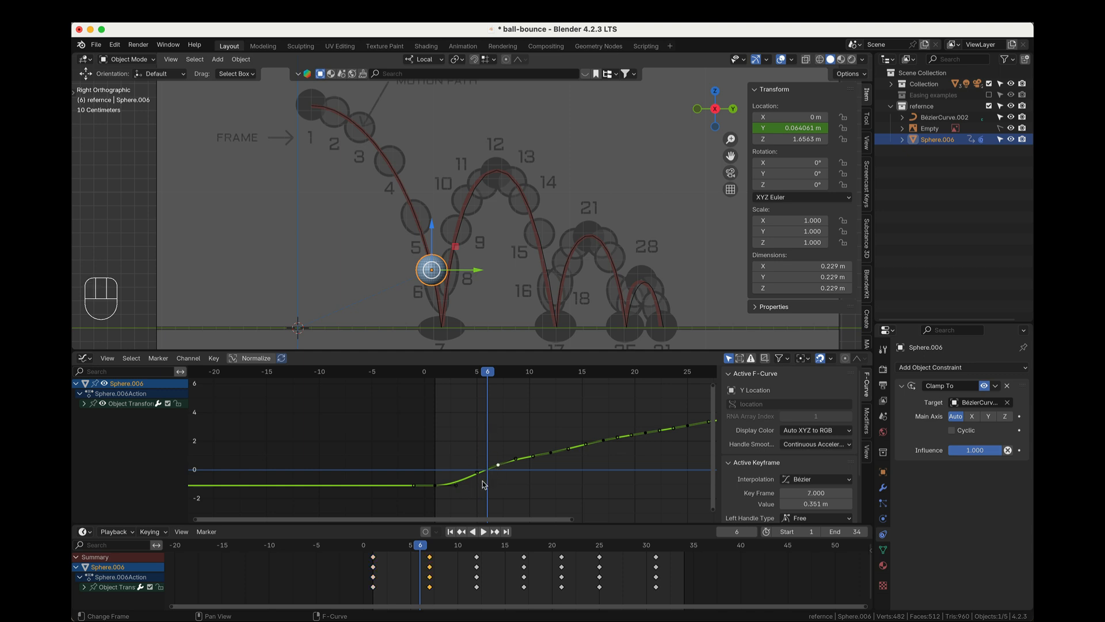
pyautogui.click(478, 473)
pyautogui.press('g')
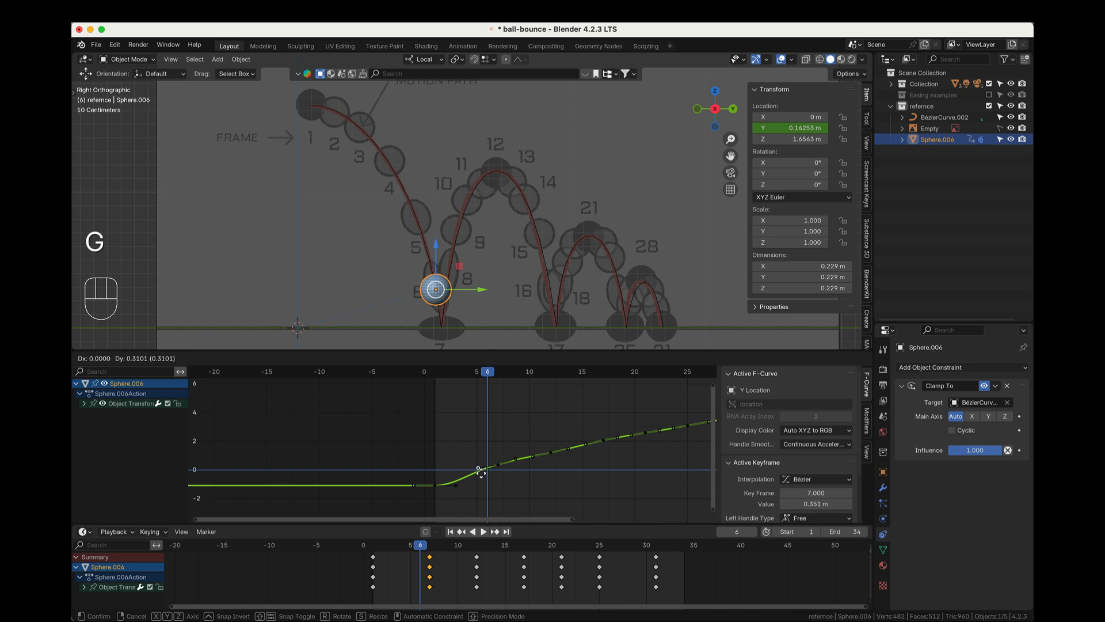
pyautogui.click(481, 472)
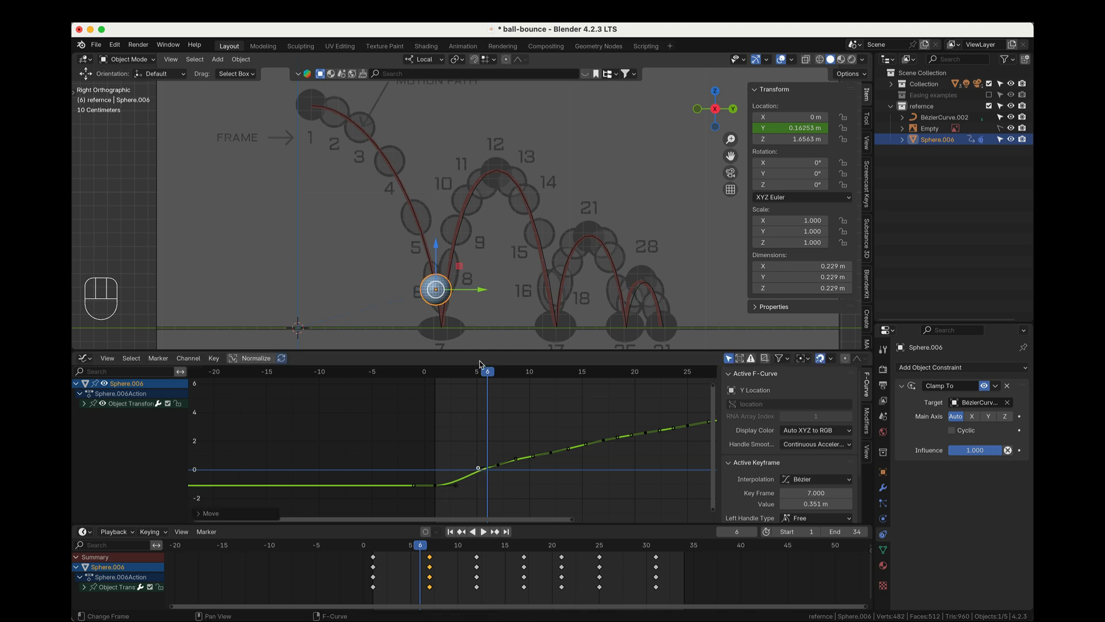
# - At frame 5, adjust the frame 1 keyframe's right handle and lower the frame 7 keyframe's left handle to match the sphere to reference 5
pyautogui.moveTo(482, 369); pyautogui.dragTo(481, 375)
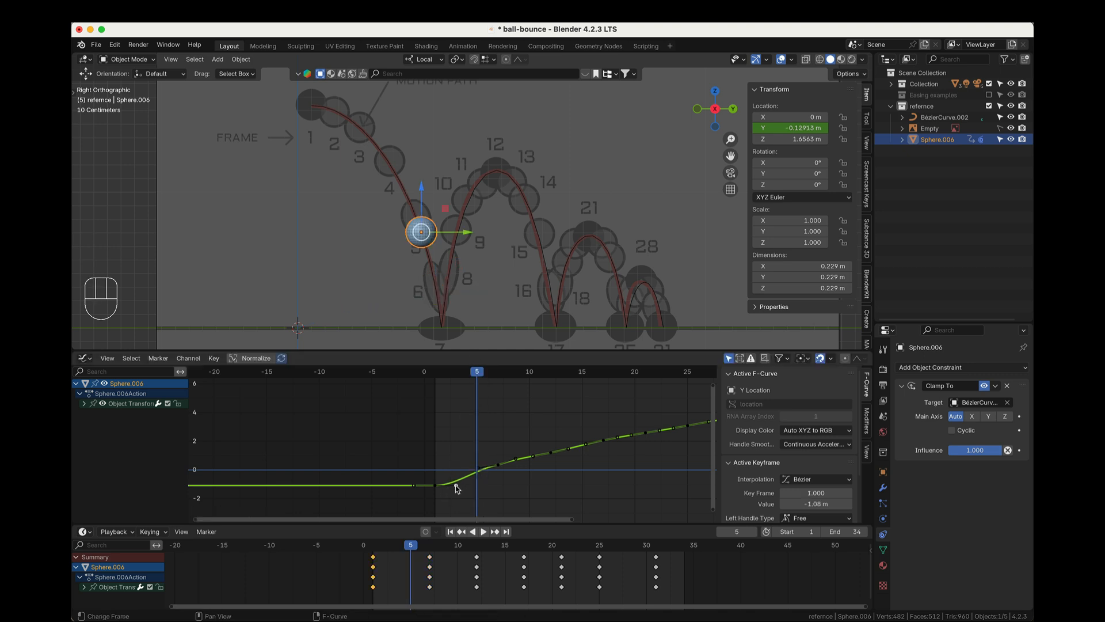
pyautogui.press('g')
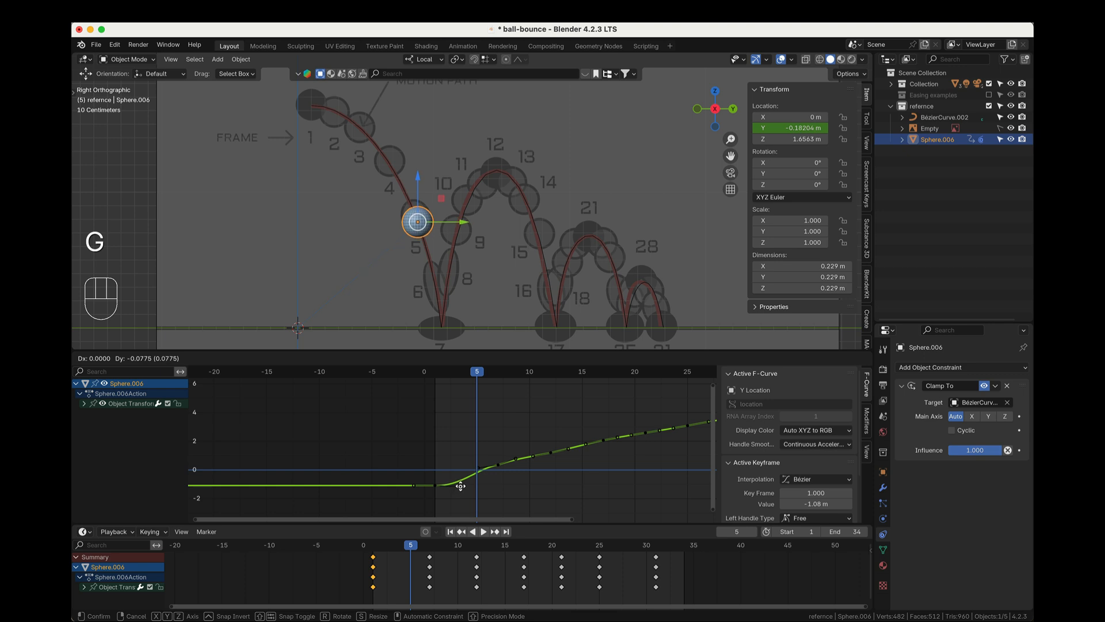
pyautogui.click(457, 482)
pyautogui.click(478, 470)
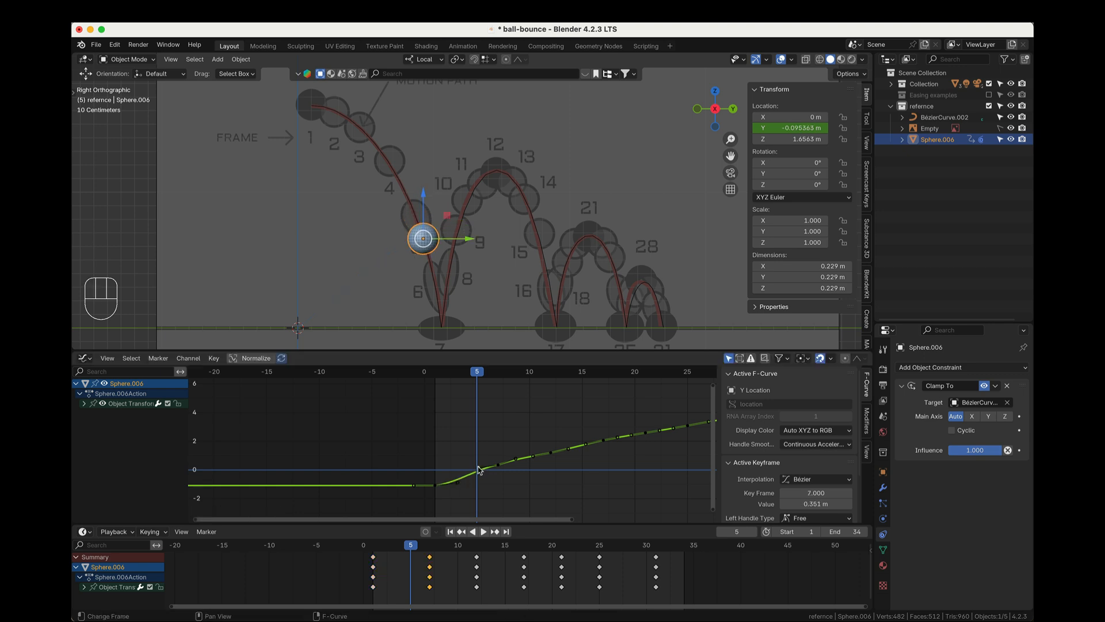
pyautogui.press('g')
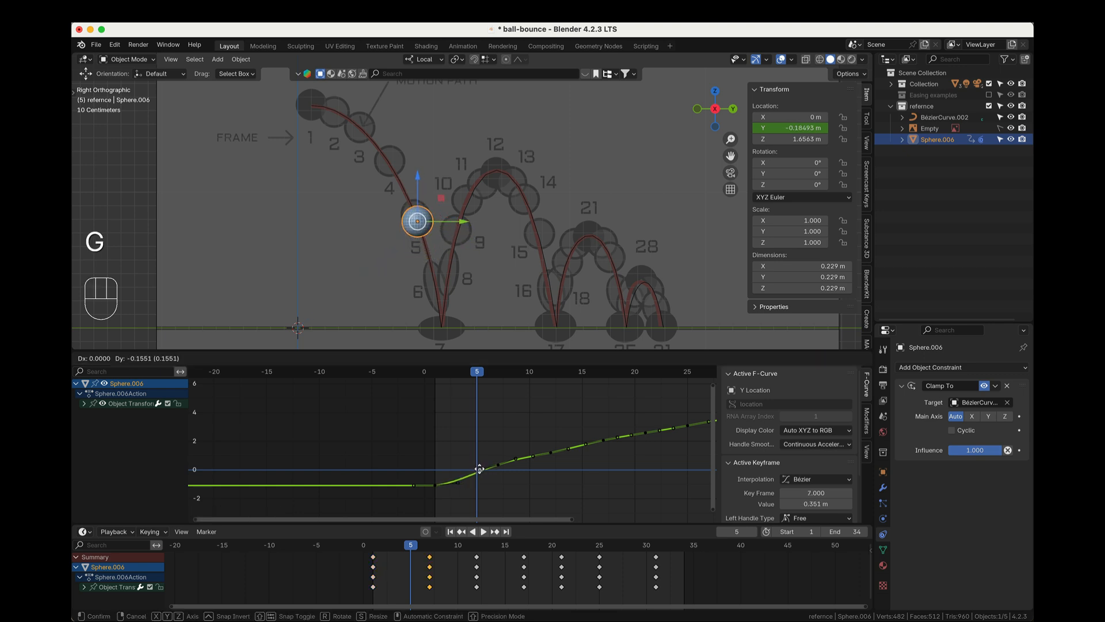
pyautogui.click(480, 470)
# - At frame 2, raise the frame 1 keyframe's right handle by about 0.5 to move the sphere onto reference 2
pyautogui.moveTo(484, 373); pyautogui.dragTo(448, 404)
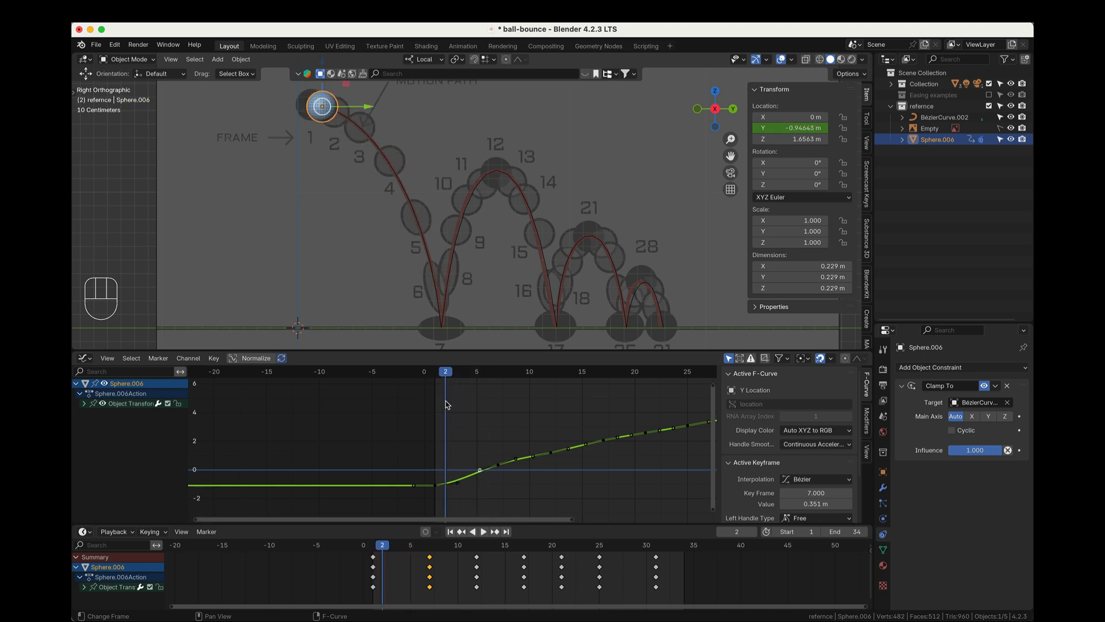
pyautogui.click(461, 482)
pyautogui.press('g')
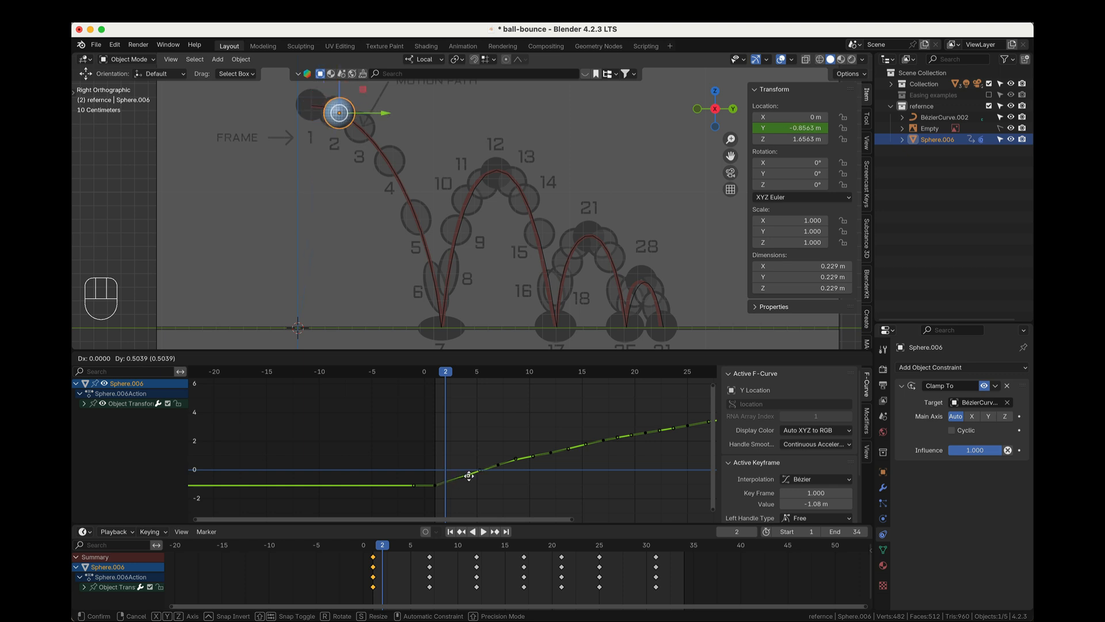
pyautogui.click(470, 477)
# - Play and scrub the animation, comparing the sphere with the reference positions around frames 7 to 11 and checking the full curve
pyautogui.press('space')
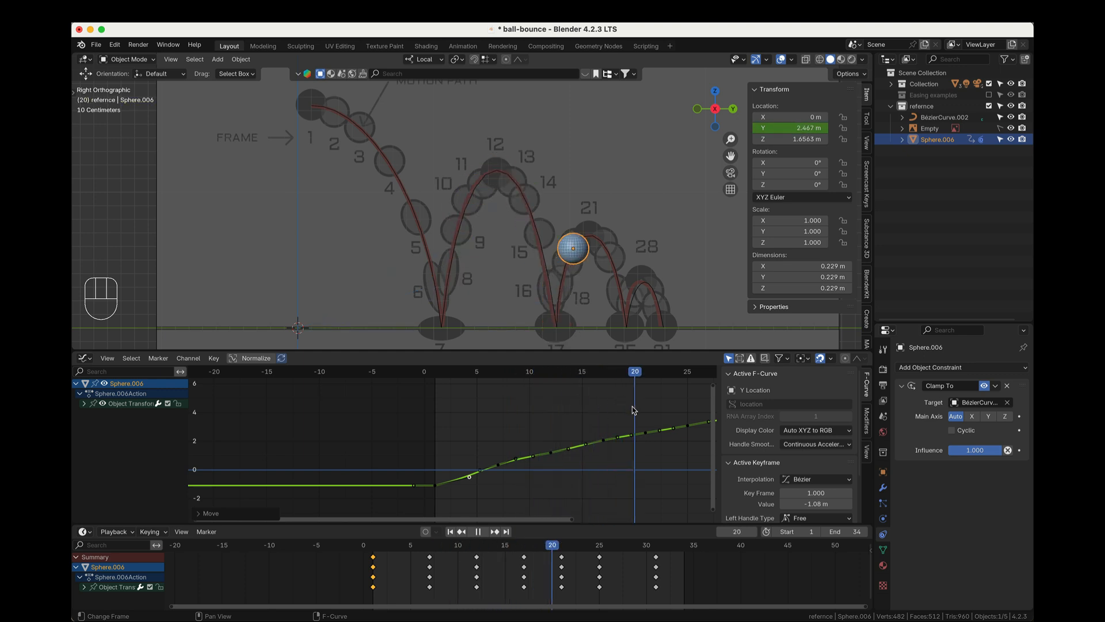
pyautogui.moveTo(689, 432); pyautogui.dragTo(491, 453)
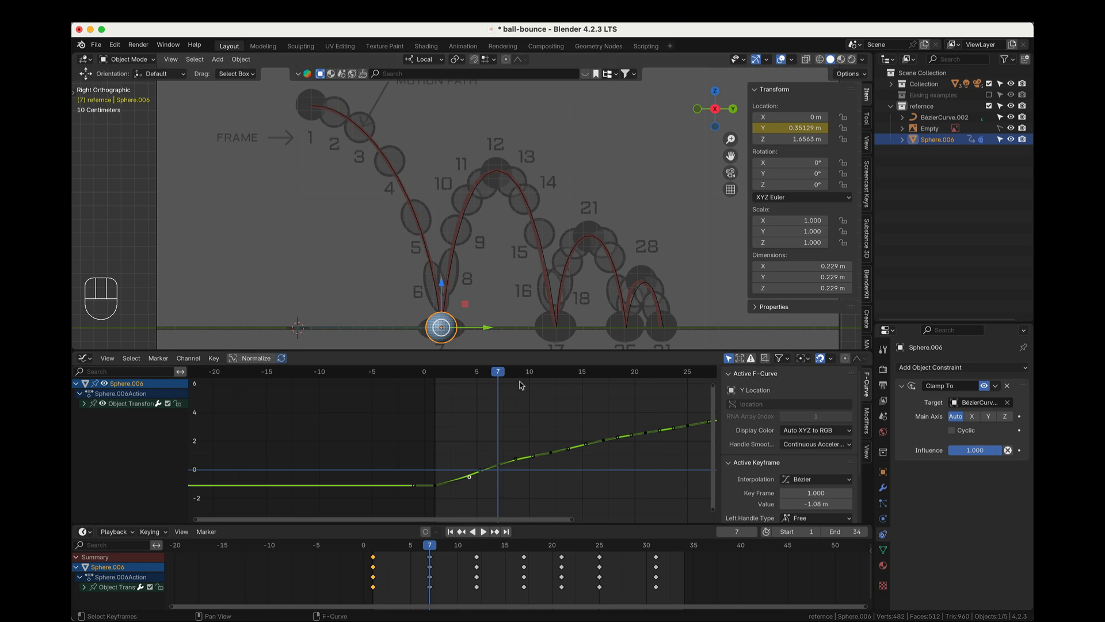
pyautogui.press('space')
pyautogui.moveTo(529, 382)
pyautogui.mouseDown()
pyautogui.moveTo(436, 395)
pyautogui.moveTo(530, 400)
pyautogui.mouseUp()
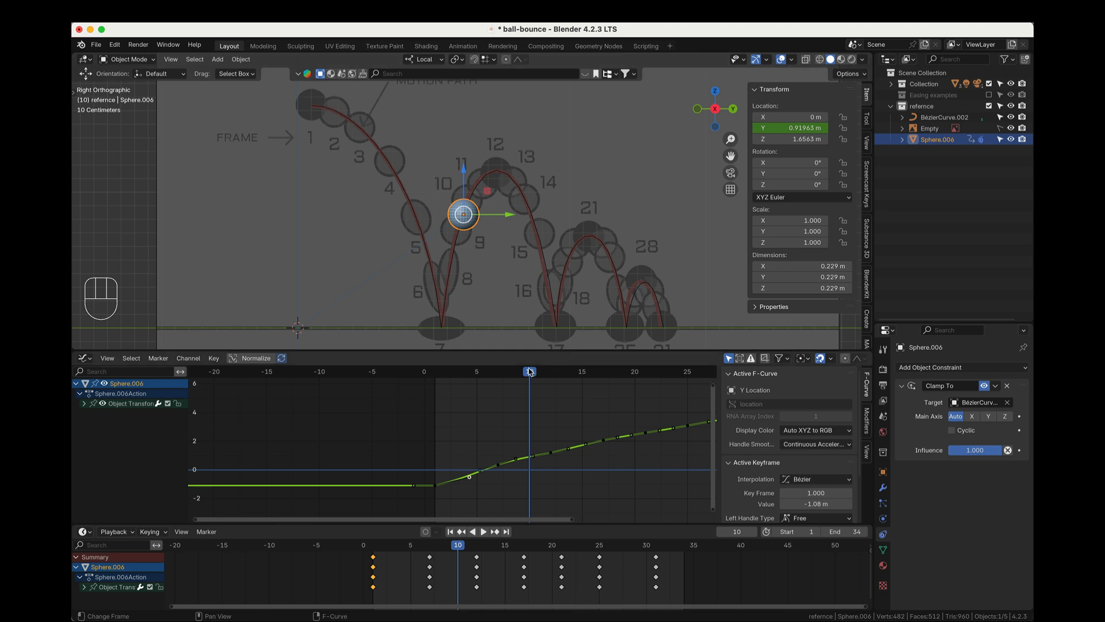
pyautogui.moveTo(530, 373); pyautogui.dragTo(540, 373)
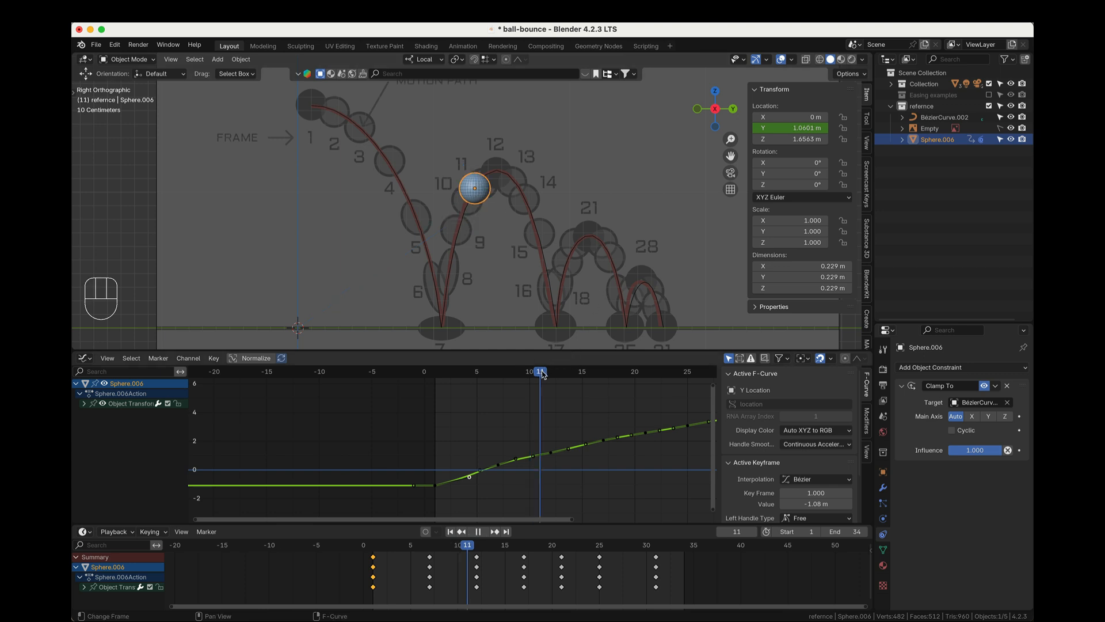
pyautogui.press('Home')
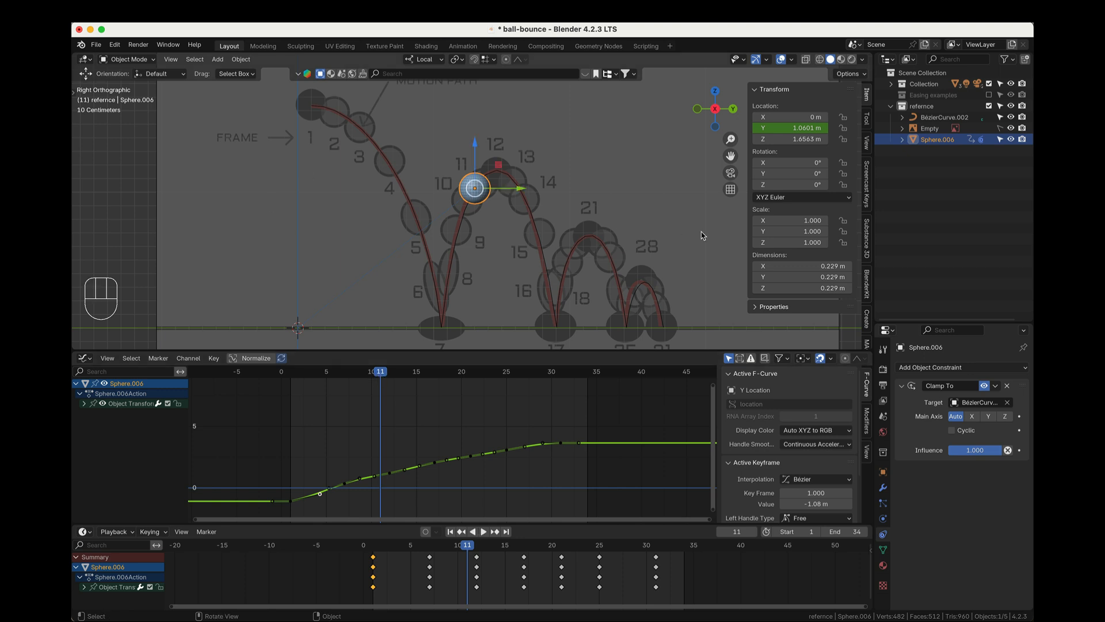
pyautogui.press('space')
pyautogui.moveTo(394, 374); pyautogui.dragTo(306, 376)
# - Deselect the sphere and play the bounce animation from an angled perspective view
pyautogui.scroll(1, 472, 461)
pyautogui.scroll(2, 466, 476)
pyautogui.scroll(-4, 540, 227)
pyautogui.click(651, 210)
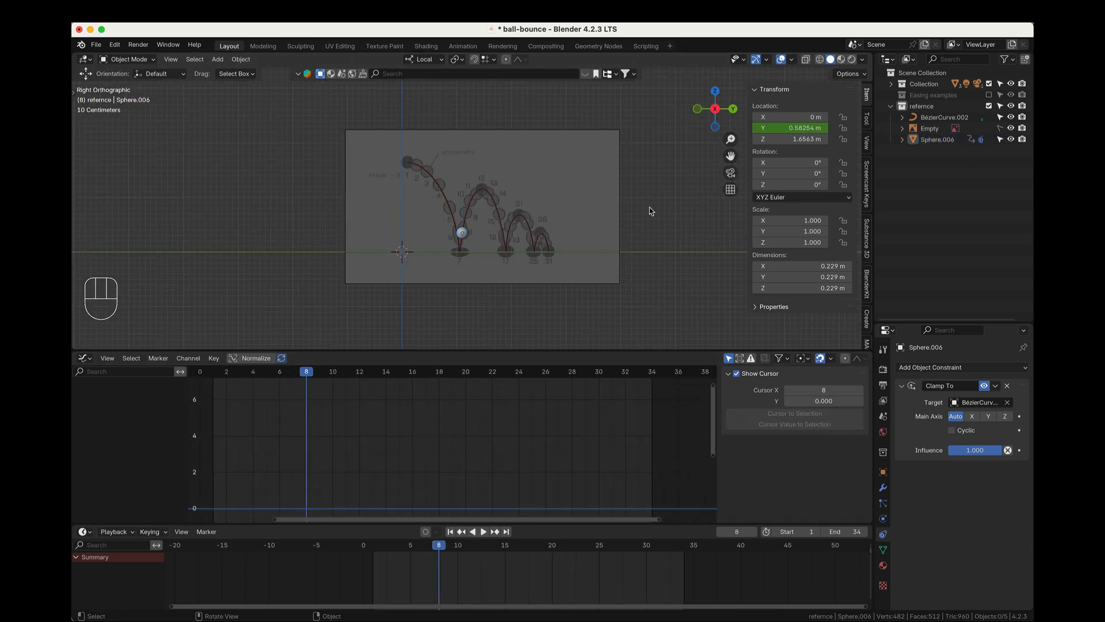
pyautogui.moveTo(651, 209); pyautogui.dragTo(575, 240, button='middle')
pyautogui.press('space')
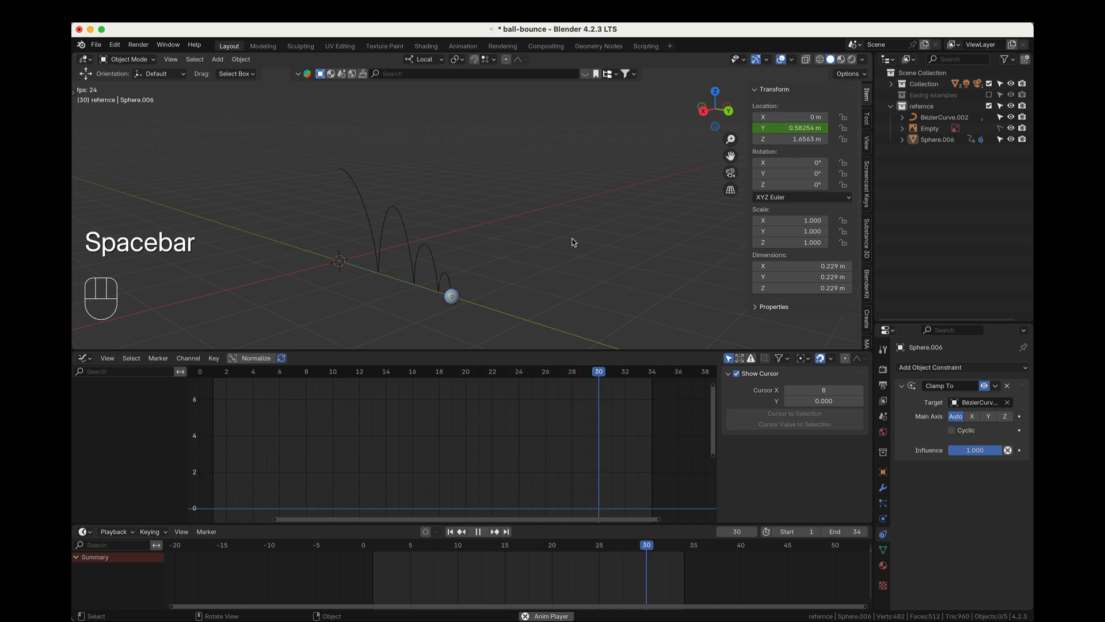
# - Play the bounce and scrub through to frame 24 in the angled perspective view to check the timing
pyautogui.press('space')
pyautogui.click(256, 375)
pyautogui.press('space')
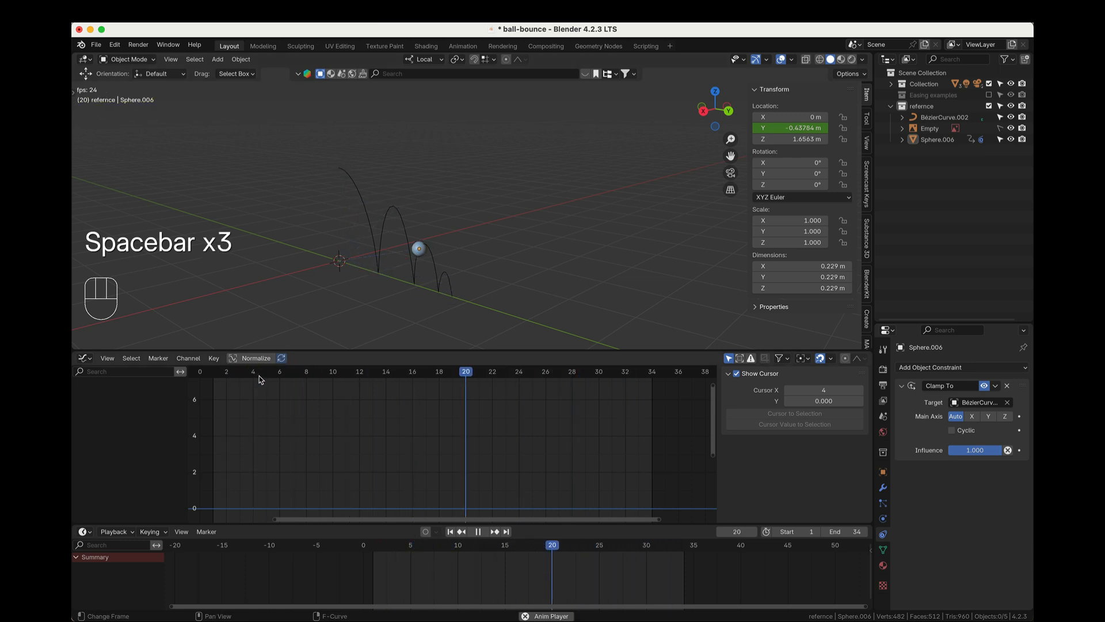
pyautogui.press('space')
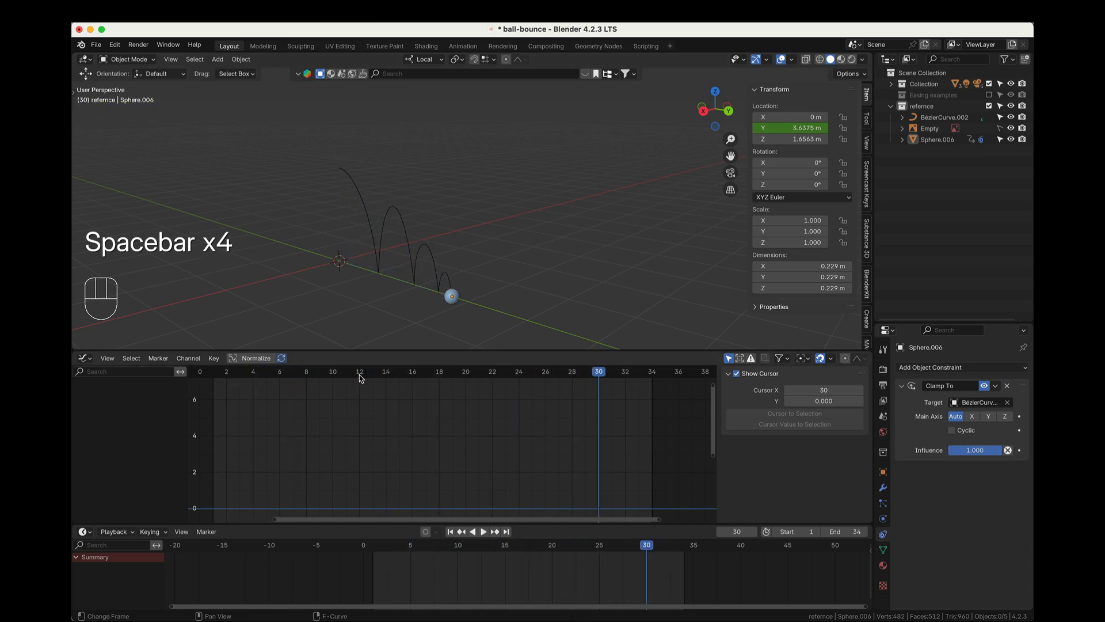
pyautogui.moveTo(374, 383); pyautogui.dragTo(519, 387)
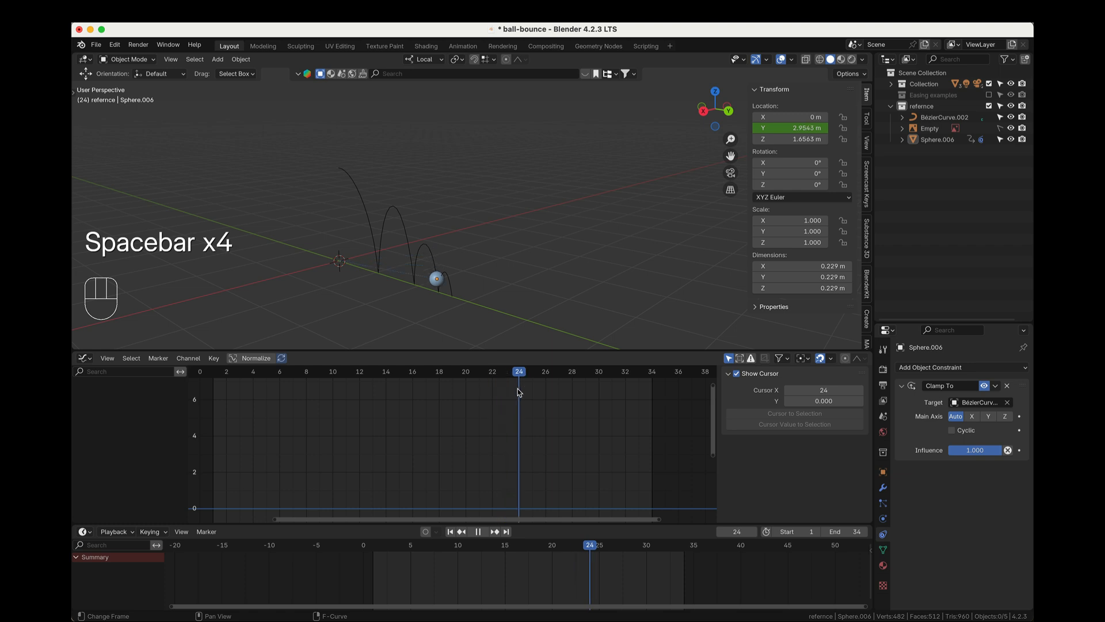
# - Select the sphere in the right orthographic view and, at frame 23, lower the frame 25 keyframe's left handle to move it up the path
pyautogui.click(706, 112)
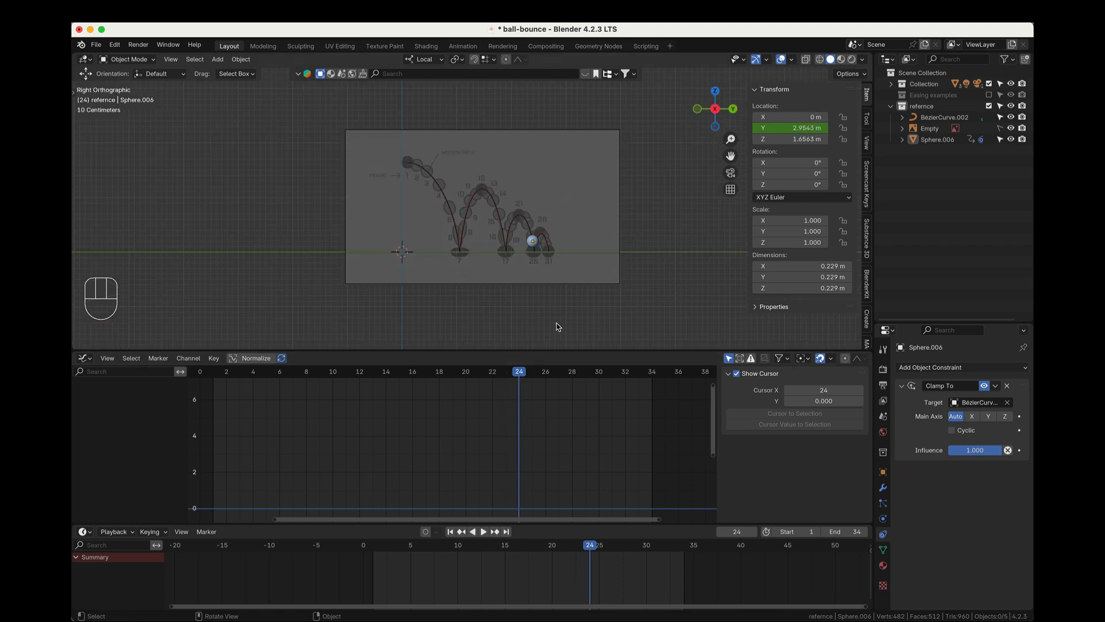
pyautogui.click(532, 239)
pyautogui.scroll(4, 576, 381)
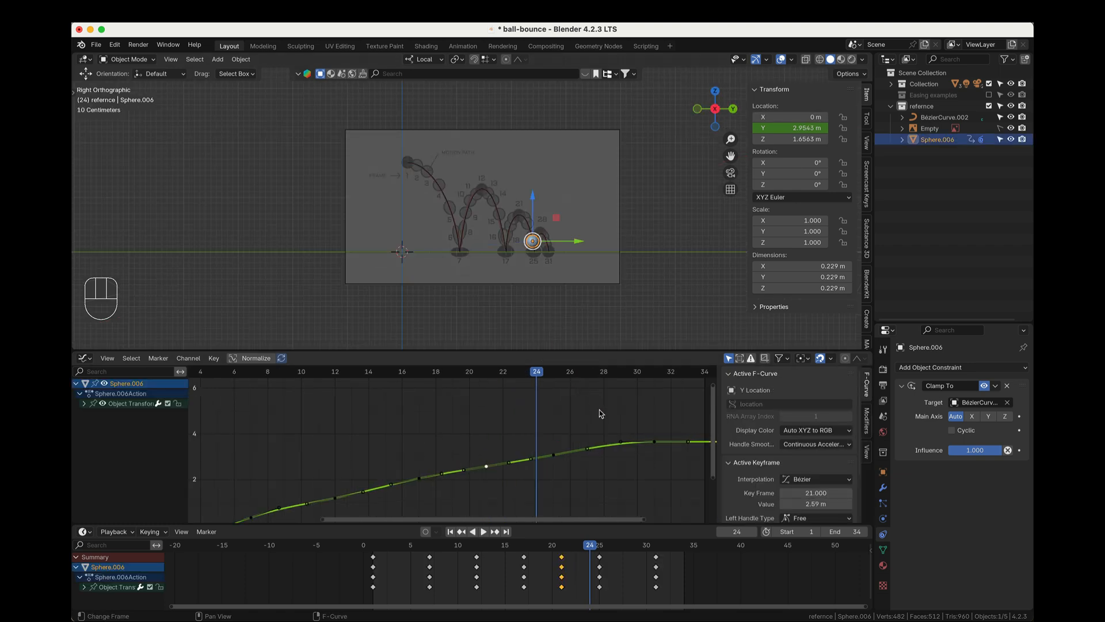
pyautogui.moveTo(621, 448); pyautogui.dragTo(505, 438, button='middle')
pyautogui.moveTo(455, 381)
pyautogui.mouseDown()
pyautogui.moveTo(555, 383)
pyautogui.moveTo(444, 386)
pyautogui.mouseUp()
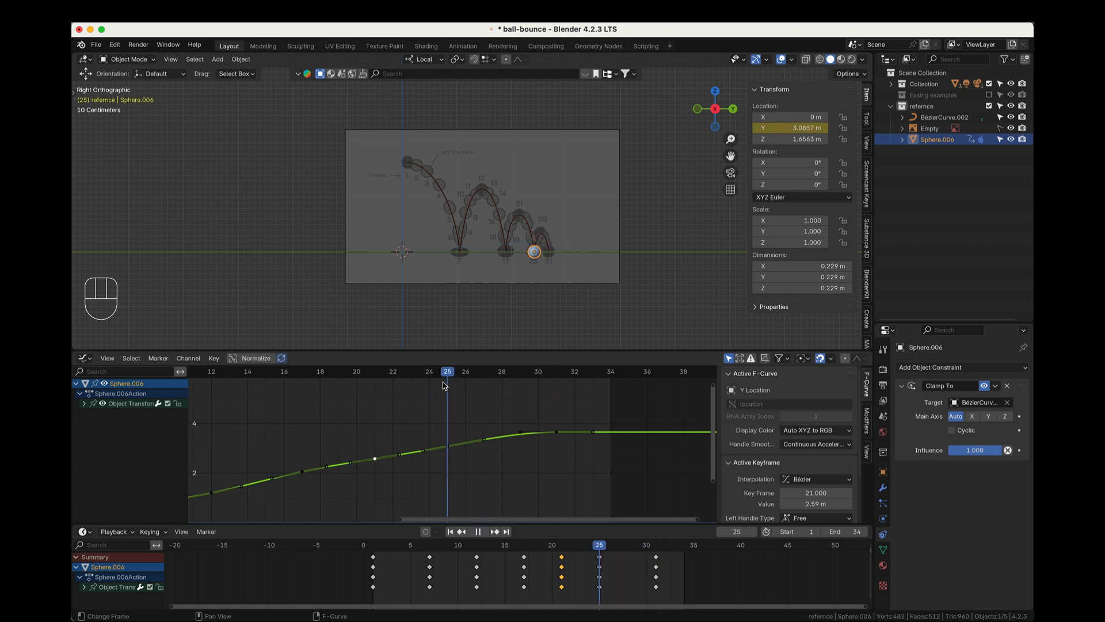
pyautogui.click(448, 446)
pyautogui.scroll(3, 439, 464)
pyautogui.scroll(5, 630, 276)
pyautogui.keyDown('shift'); pyautogui.moveTo(660, 269); pyautogui.dragTo(559, 217, button='middle'); pyautogui.keyUp('shift')
pyautogui.moveTo(451, 378); pyautogui.dragTo(399, 379)
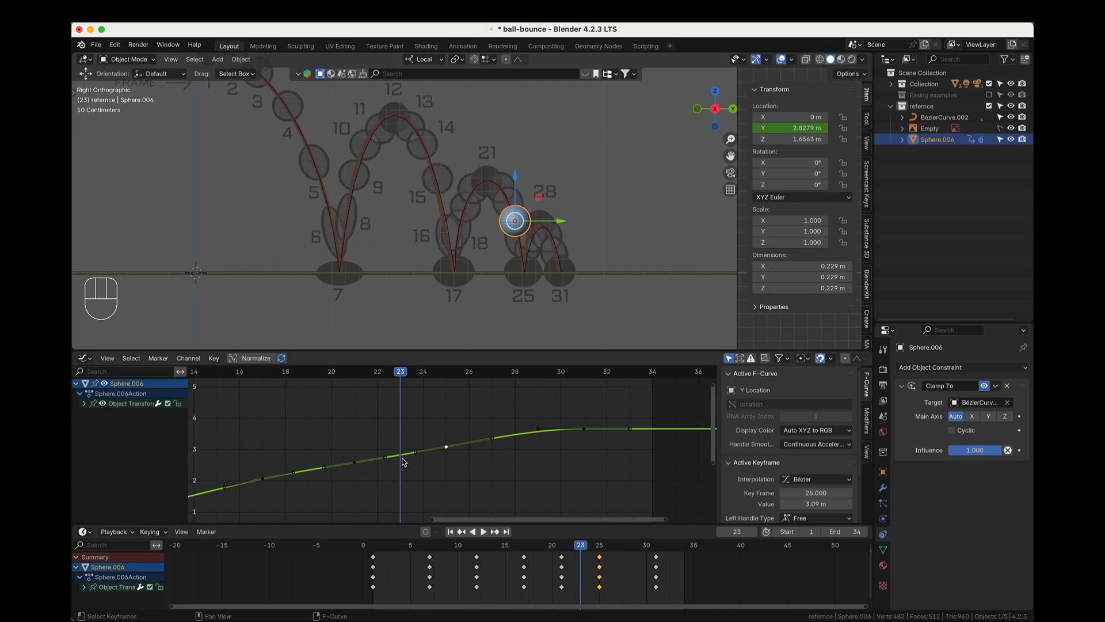
pyautogui.press('g')
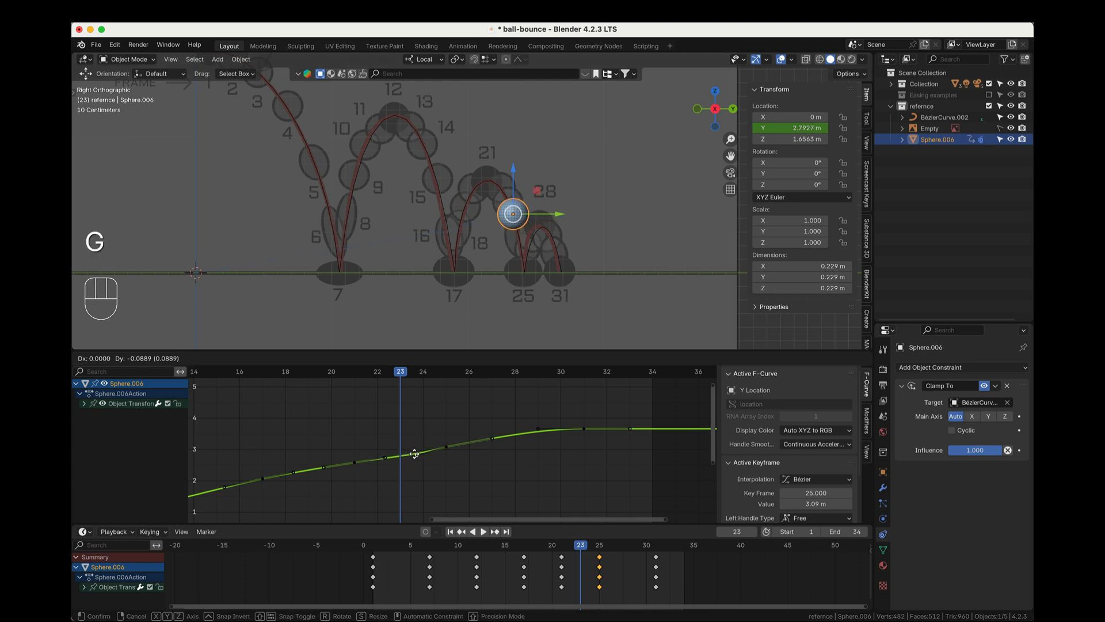
pyautogui.click(415, 458)
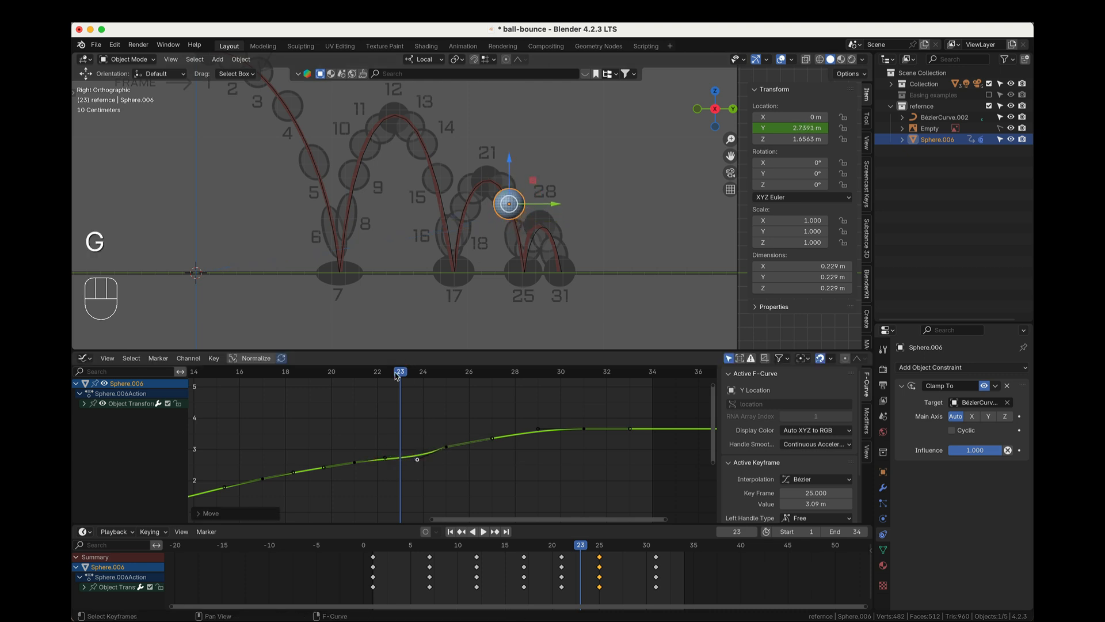
# - At frame 19, raise the frame 17 keyframe's right handle by about 0.1 to match the sphere to the reference
pyautogui.moveTo(397, 376); pyautogui.dragTo(317, 394)
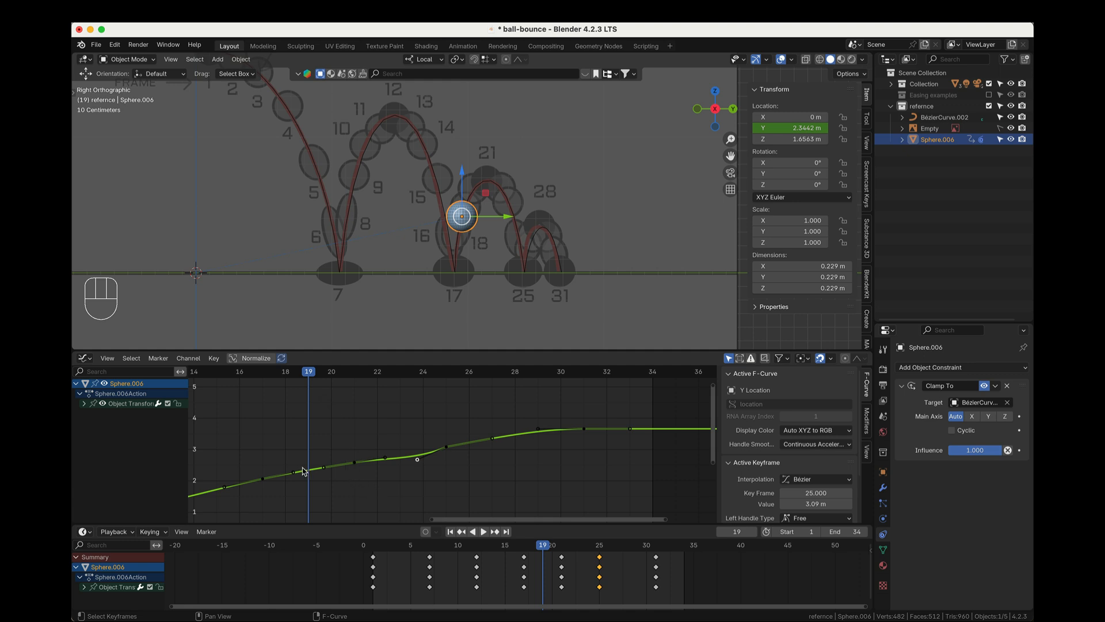
pyautogui.press('g')
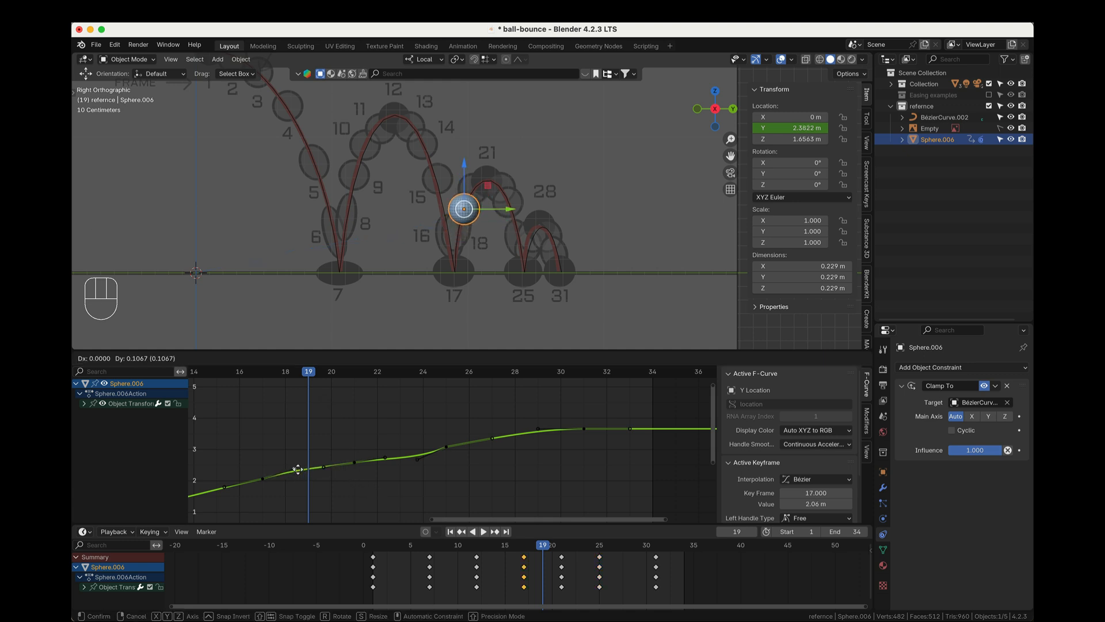
pyautogui.click(298, 469)
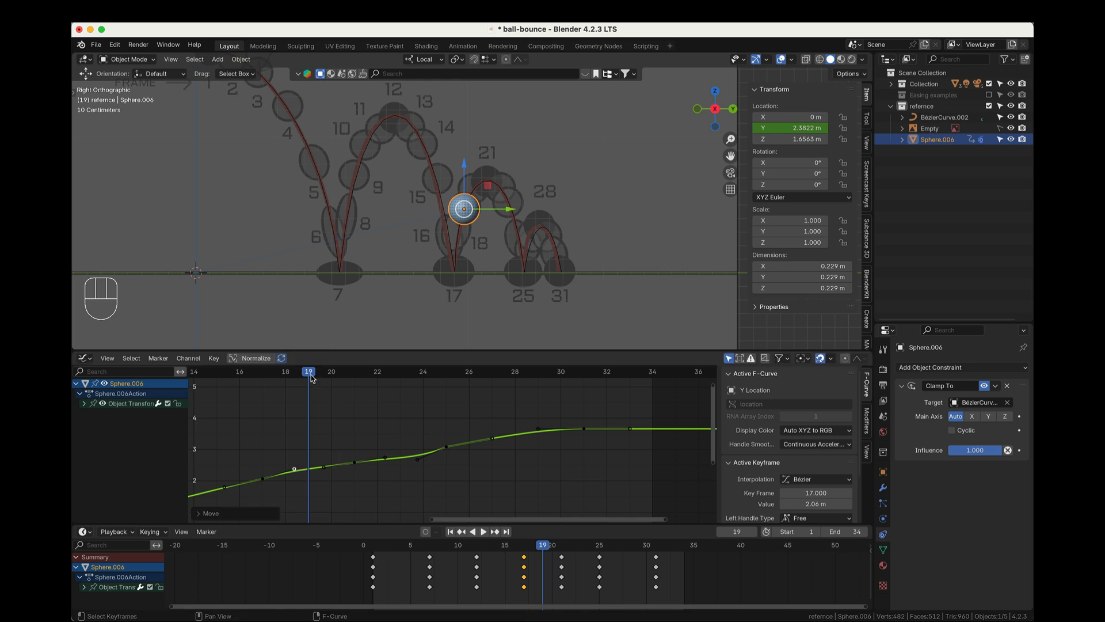
# - At frame 15, lower the frame 17 keyframe's left handle to move the sphere back onto reference 15
pyautogui.press('space')
pyautogui.moveTo(327, 373); pyautogui.dragTo(208, 391)
pyautogui.moveTo(334, 415); pyautogui.dragTo(603, 399, button='middle')
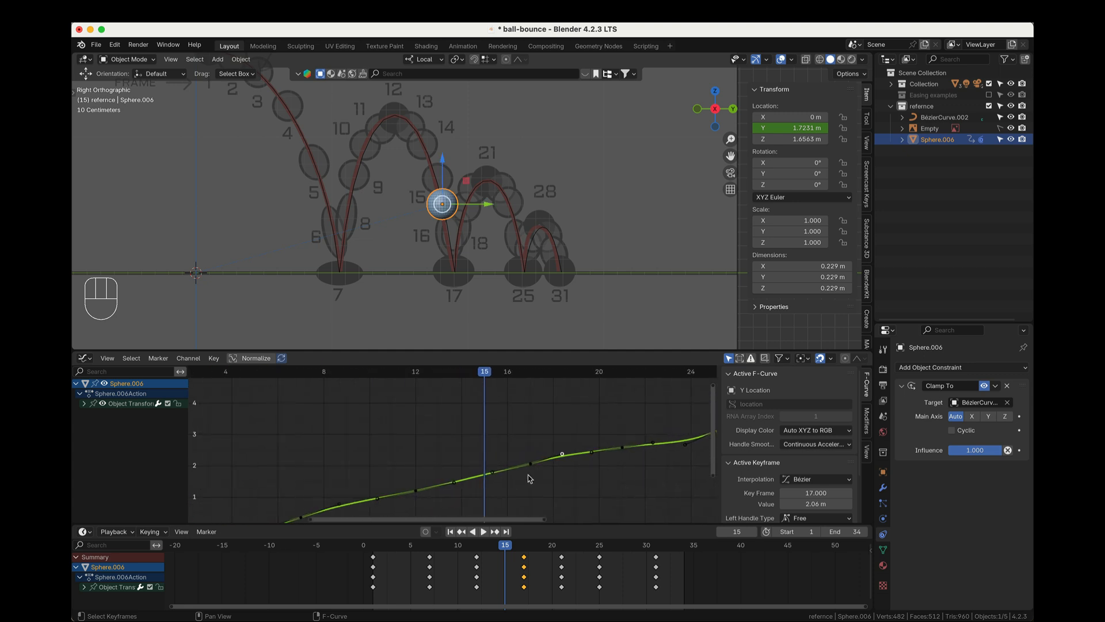
pyautogui.press('g')
pyautogui.click(490, 482)
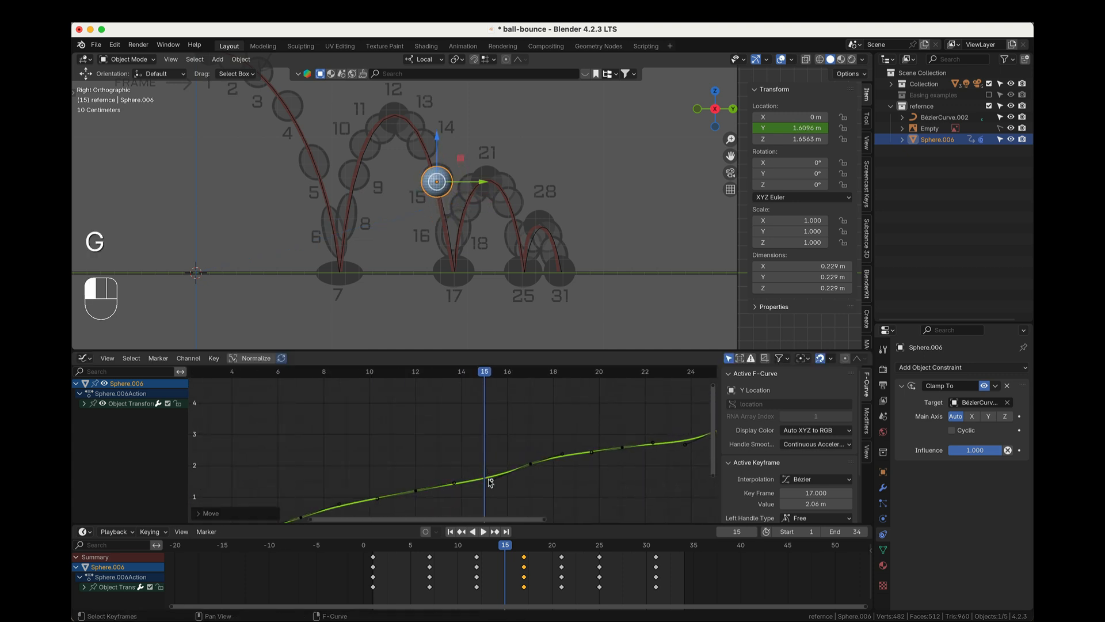
# - At frame 16, adjust the frame 12 keyframe's right handle and reposition the frame 17 keyframe's left handle to bring the sphere toward reference 16
pyautogui.moveTo(477, 375); pyautogui.dragTo(506, 391)
pyautogui.press('g')
pyautogui.click(459, 471)
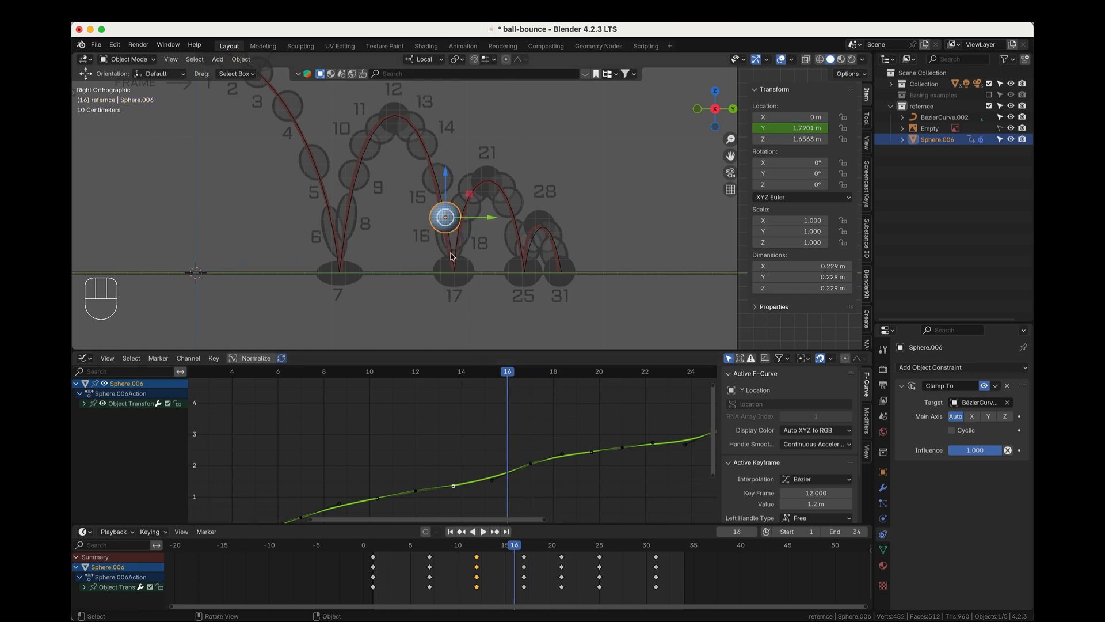
pyautogui.click(493, 480)
pyautogui.press('g')
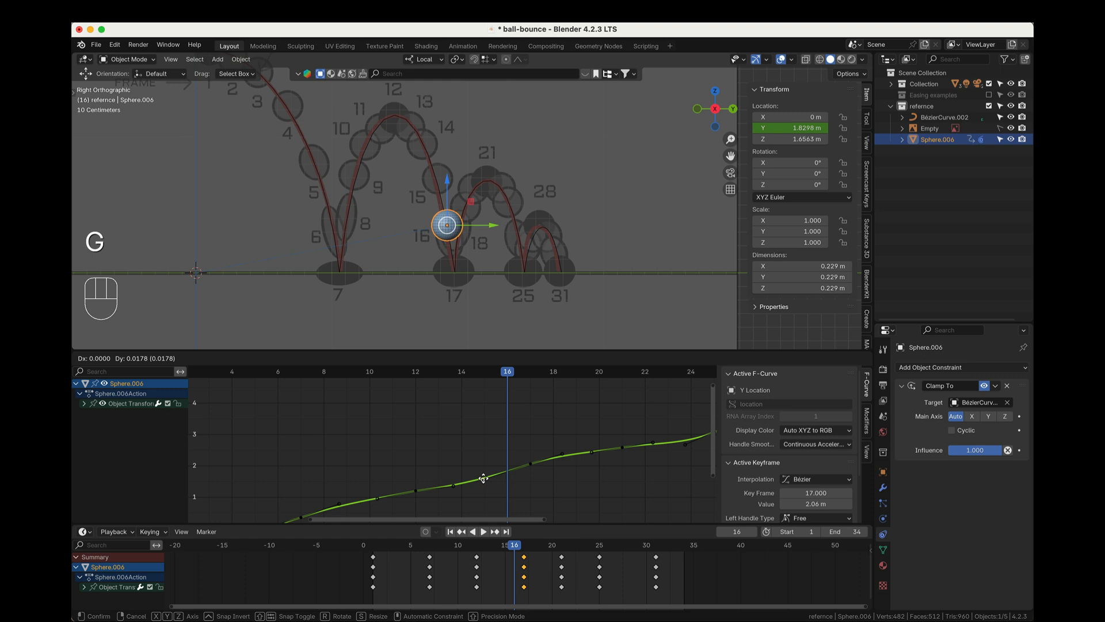
pyautogui.click(484, 478)
# - Scrub and play the last bounce up to frame 28, comparing the sphere with reference 28
pyautogui.moveTo(509, 373); pyautogui.dragTo(737, 411)
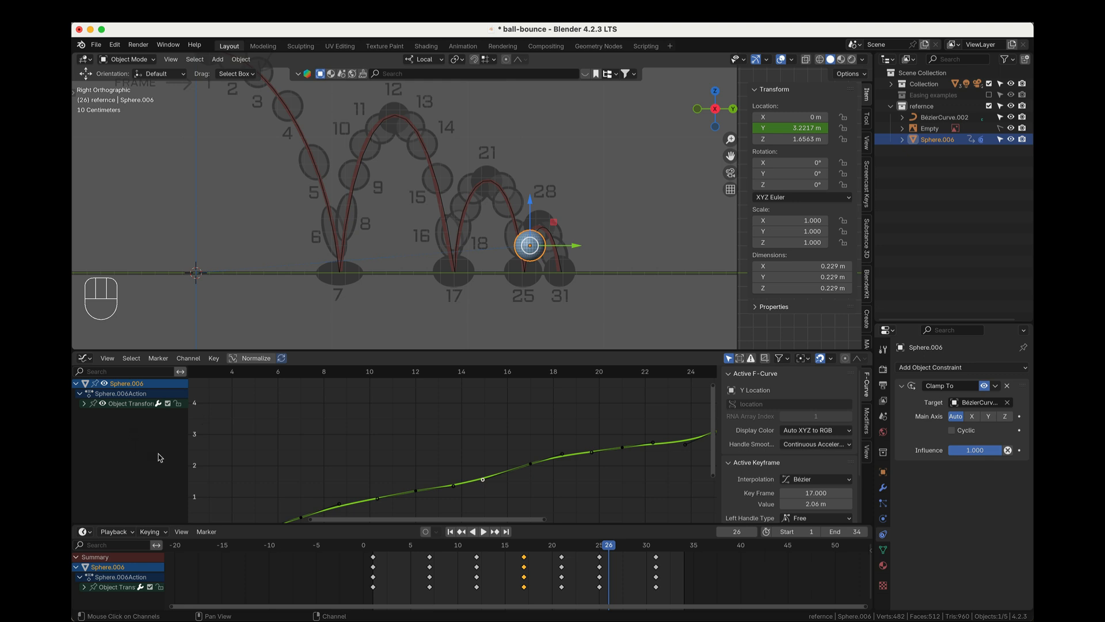
pyautogui.moveTo(520, 450); pyautogui.dragTo(301, 471, button='middle')
pyautogui.scroll(3, 501, 461)
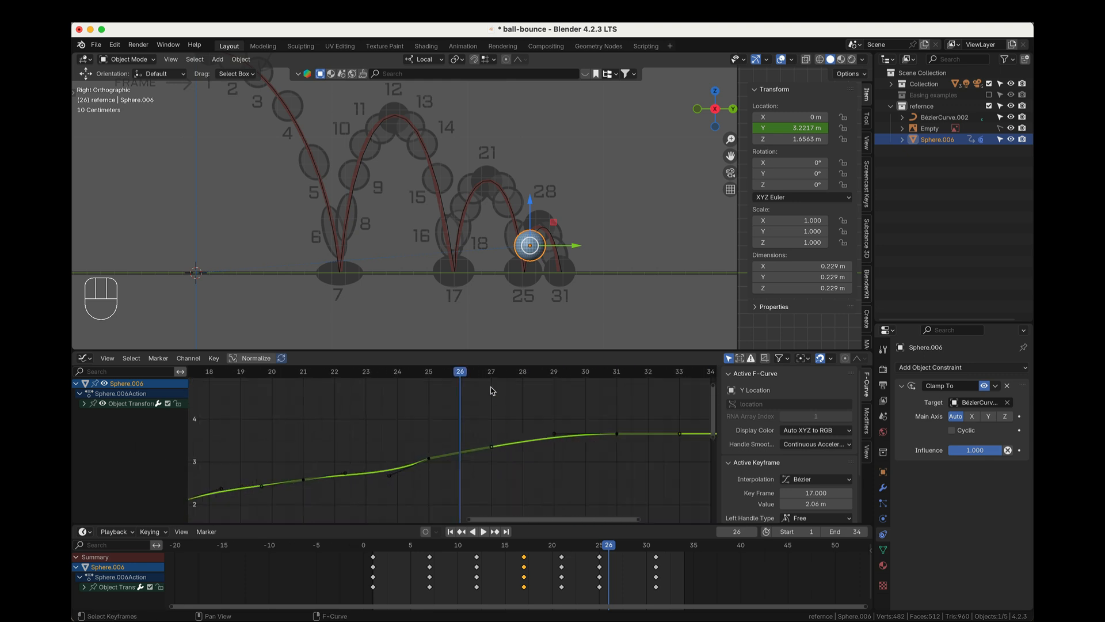
pyautogui.moveTo(457, 374); pyautogui.dragTo(523, 378)
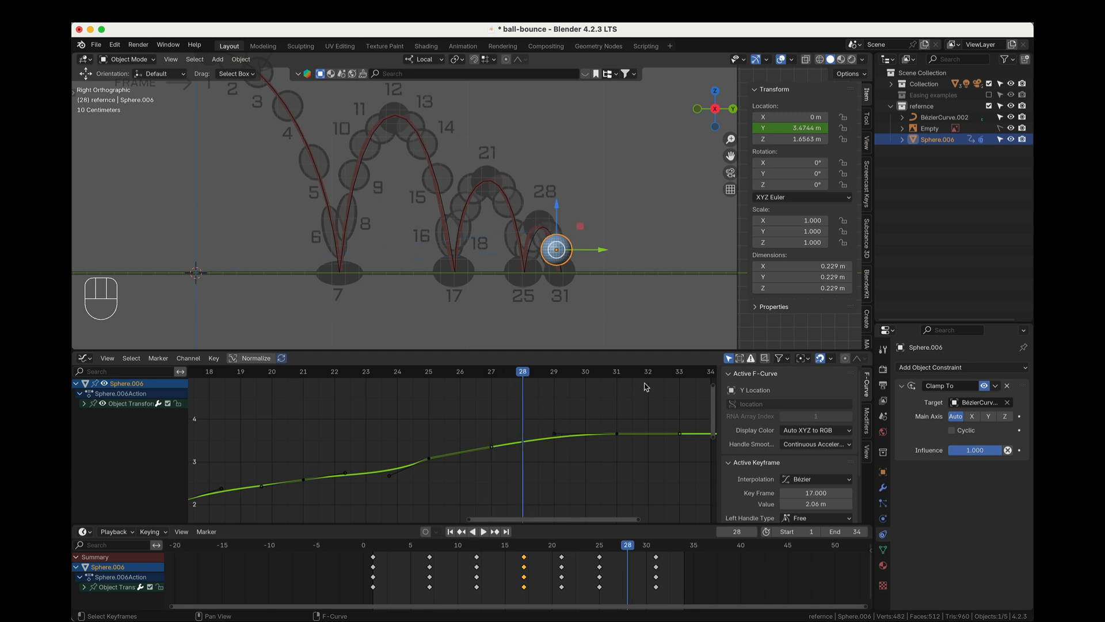
pyautogui.press('space')
pyautogui.press('space')
# - Try keyframing the sphere's Y location at frame 28 and nudging it along Y, and undo both changes
pyautogui.rightClick(792, 126)
pyautogui.click(792, 126)
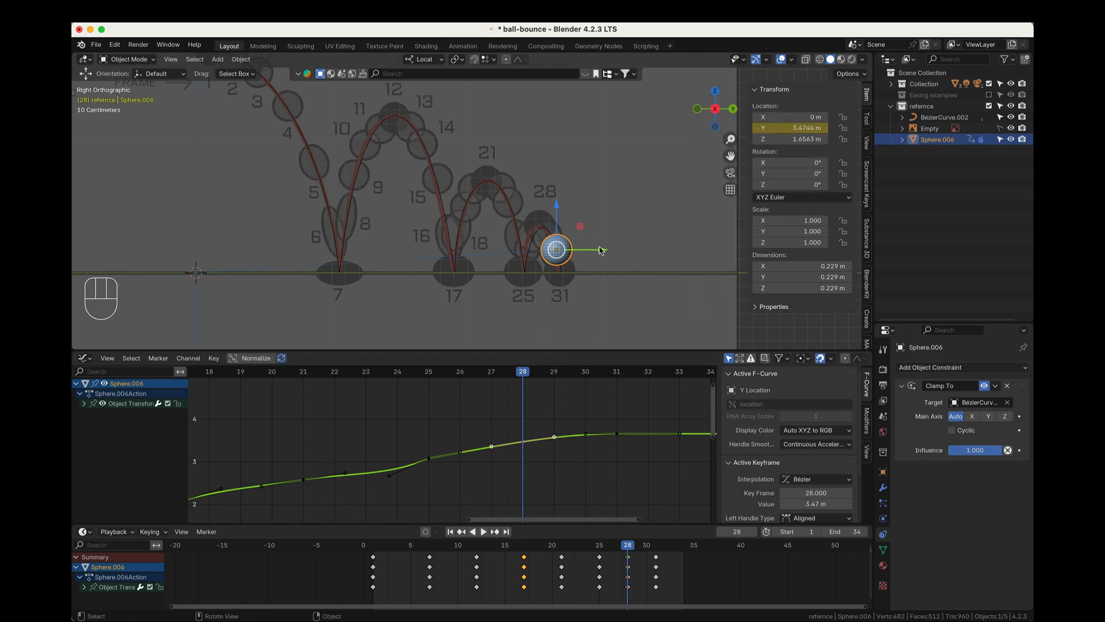
pyautogui.moveTo(601, 250); pyautogui.dragTo(599, 252)
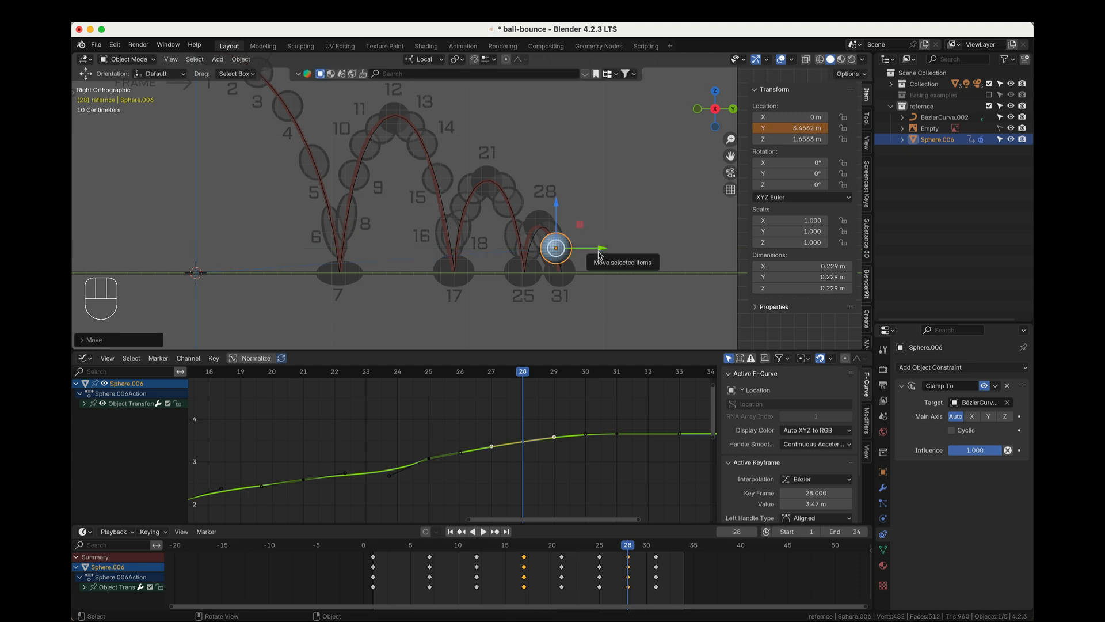
pyautogui.press('super+z')
pyautogui.press('super+z')
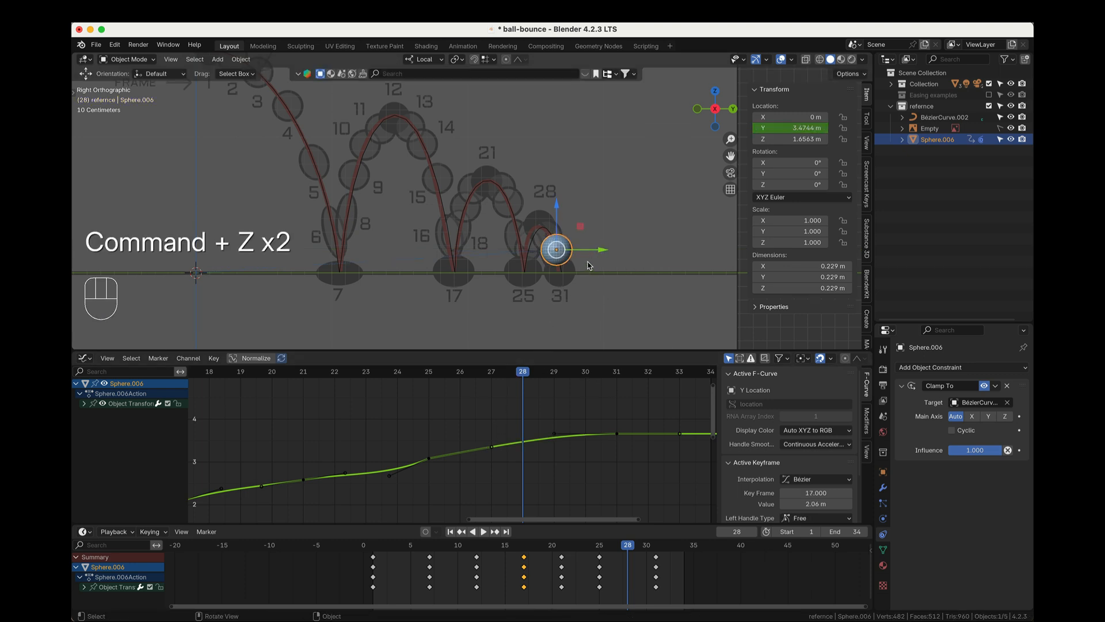
# - At frame 28, move the sphere back along Y to about 3.33 m and keyframe its Y location
pyautogui.moveTo(593, 250); pyautogui.dragTo(578, 251)
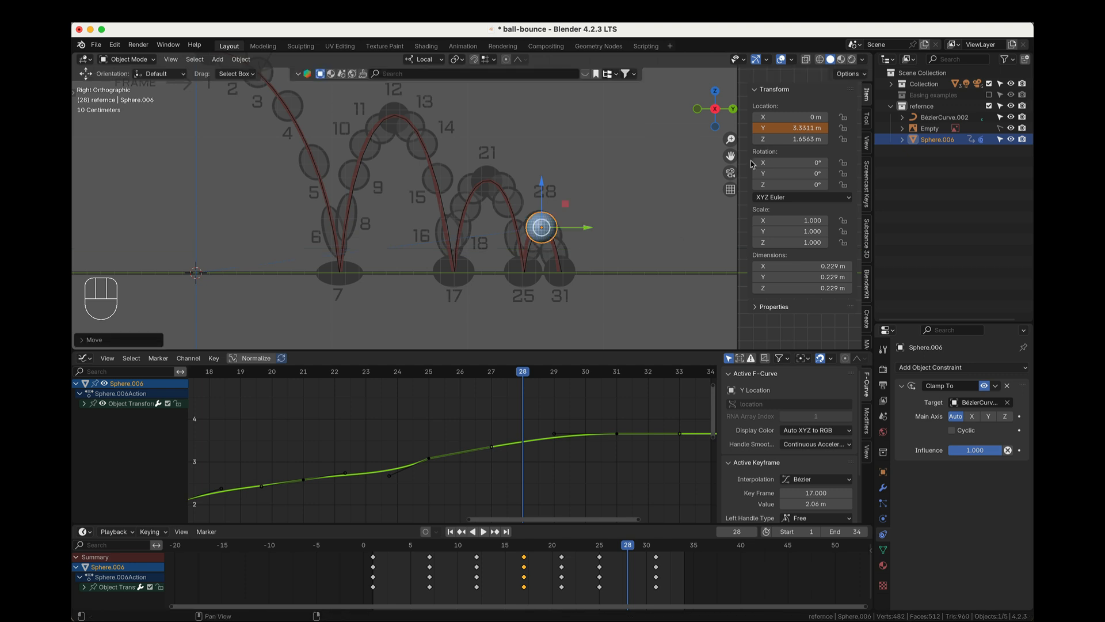
pyautogui.rightClick(783, 128)
pyautogui.click(766, 128)
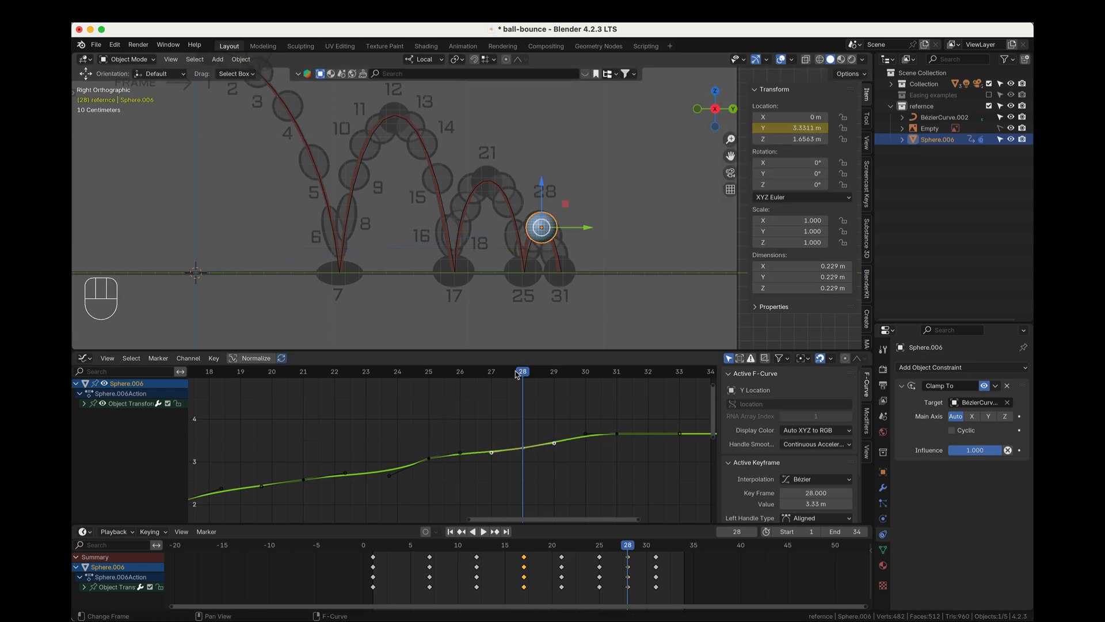
# - Play the updated animation, deselect the sphere, and review the bounce from an angled perspective view
pyautogui.hotkey('shift', 'ctrl', 'space')
pyautogui.press('space')
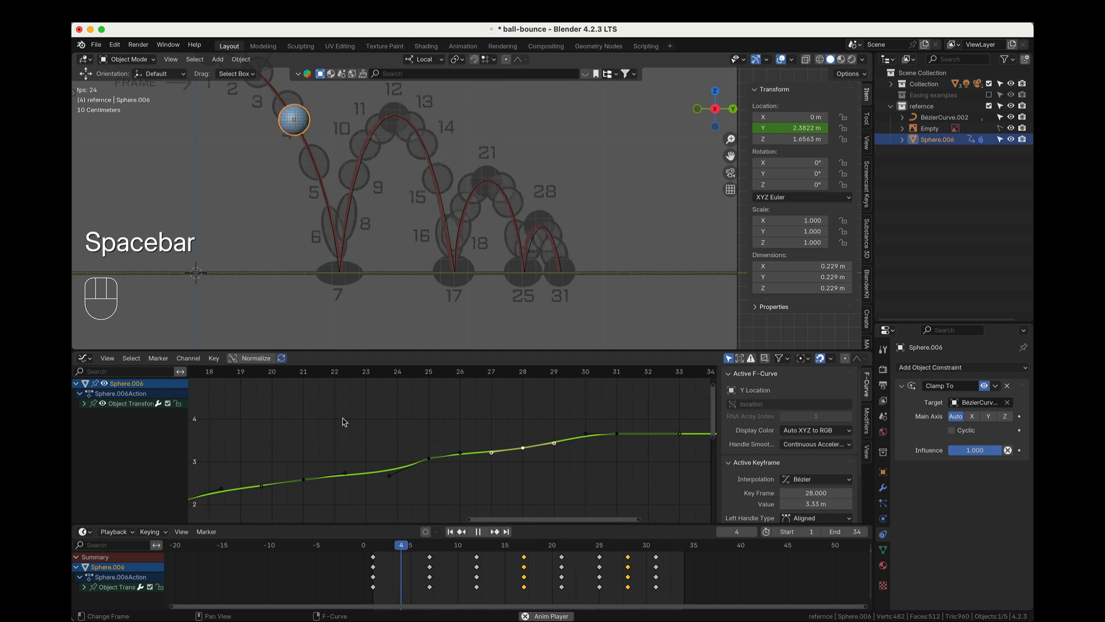
pyautogui.press('space')
pyautogui.scroll(-5, 525, 278)
pyautogui.click(598, 234)
pyautogui.moveTo(599, 233); pyautogui.dragTo(577, 254, button='middle')
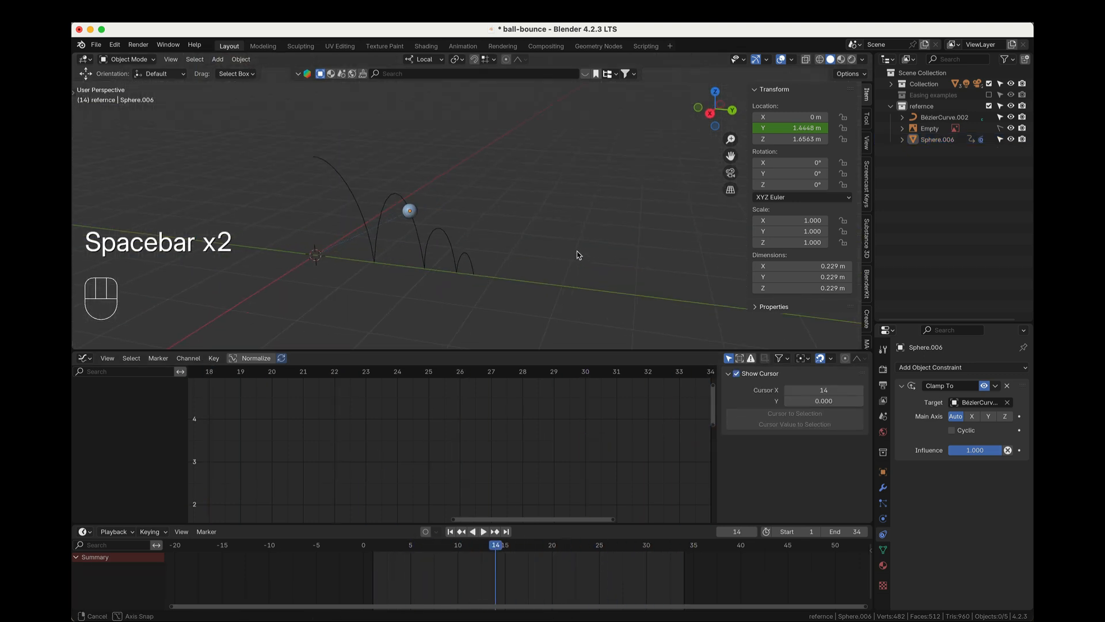
pyautogui.press('space')
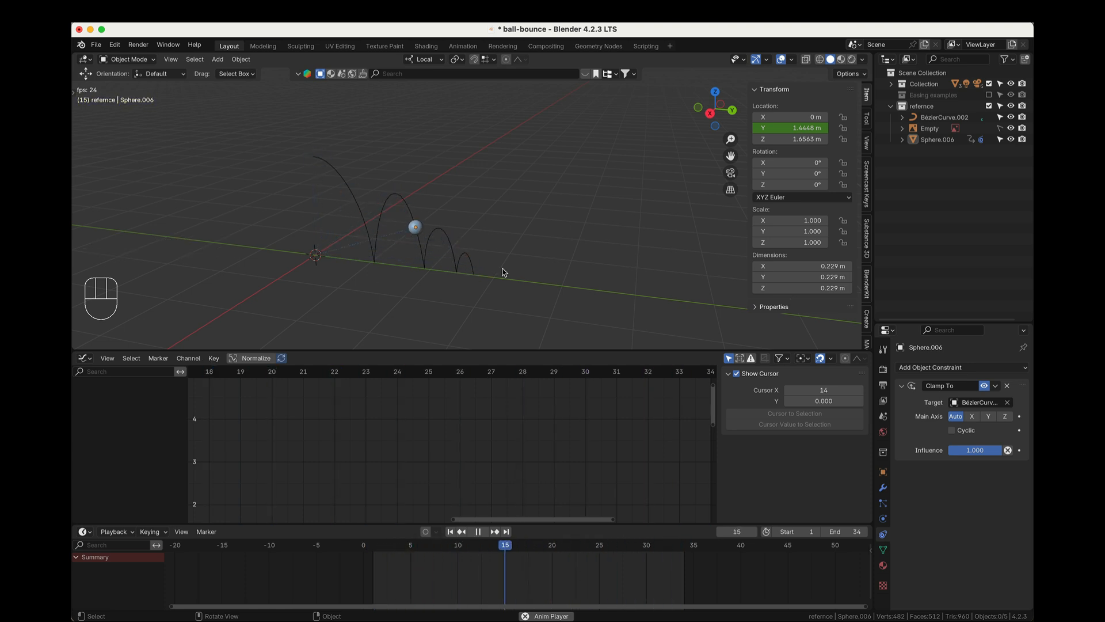
pyautogui.press('space')
pyautogui.moveTo(469, 281)
pyautogui.mouseDown(button='middle')
pyautogui.moveTo(574, 296)
pyautogui.moveTo(464, 298)
pyautogui.mouseUp(button='middle')
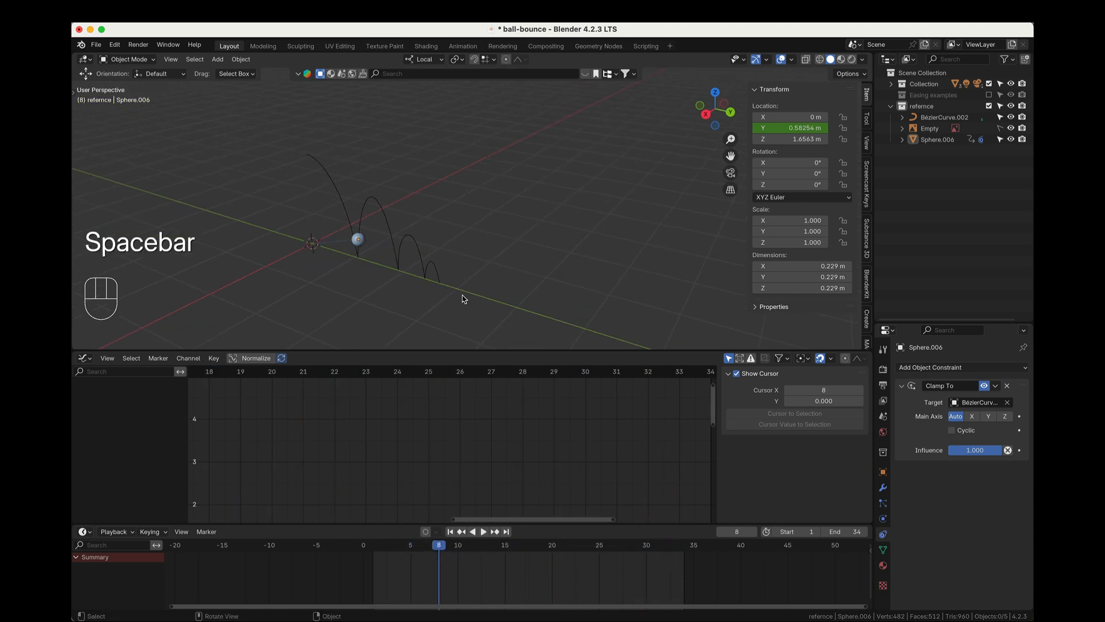
# - Scrub to frame 18 and examine the sphere on its path from several close perspective angles
pyautogui.moveTo(341, 280); pyautogui.dragTo(533, 303, button='middle')
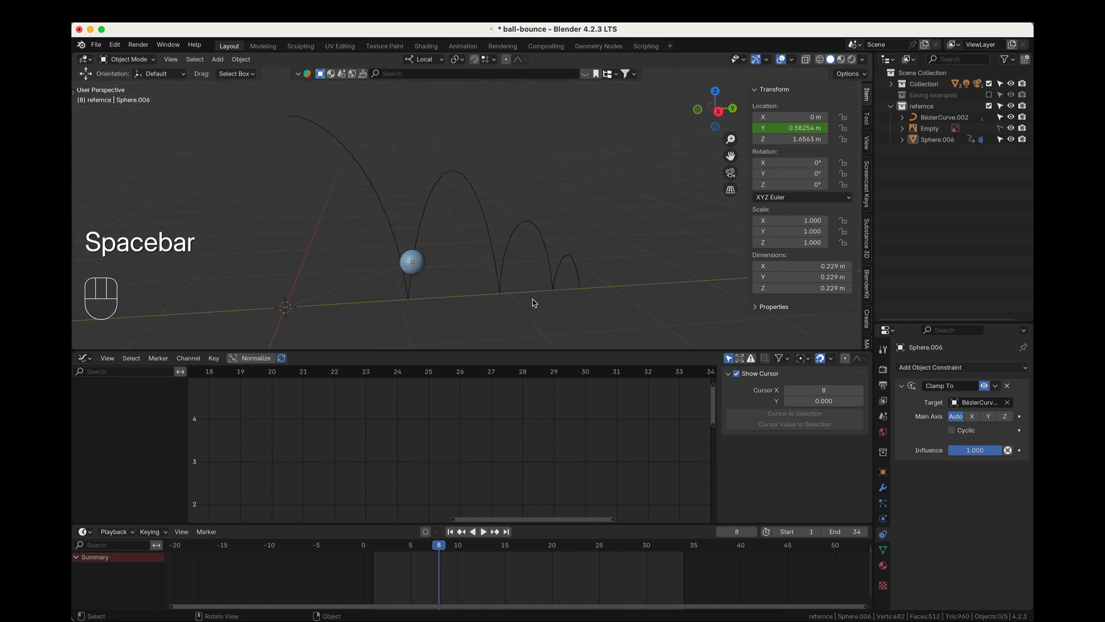
pyautogui.moveTo(426, 545); pyautogui.dragTo(535, 575)
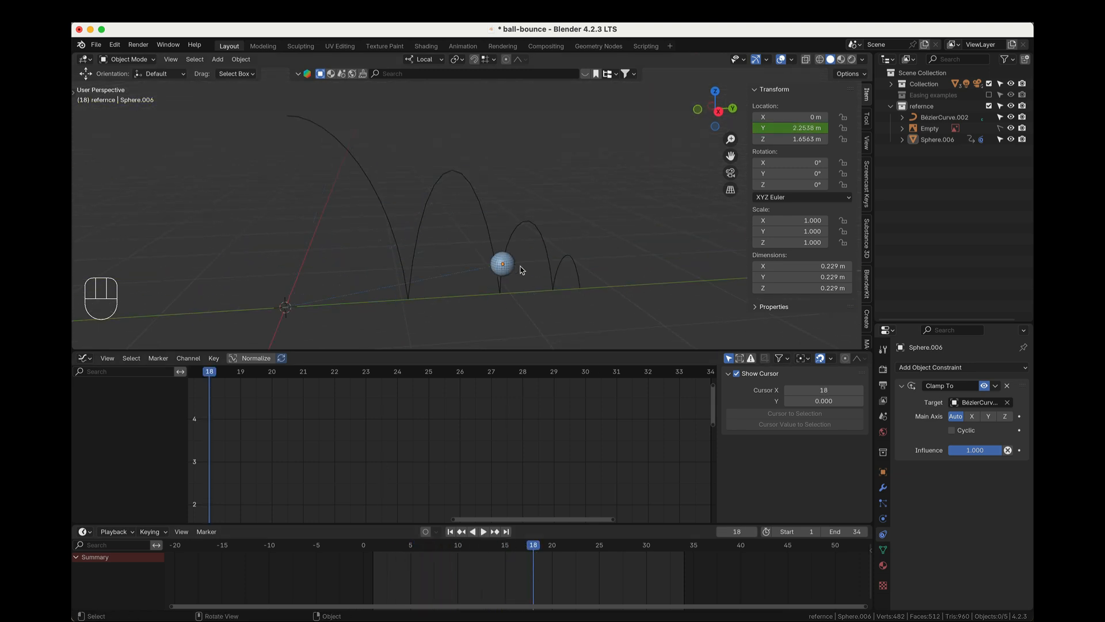
pyautogui.moveTo(516, 274); pyautogui.dragTo(423, 191, button='middle')
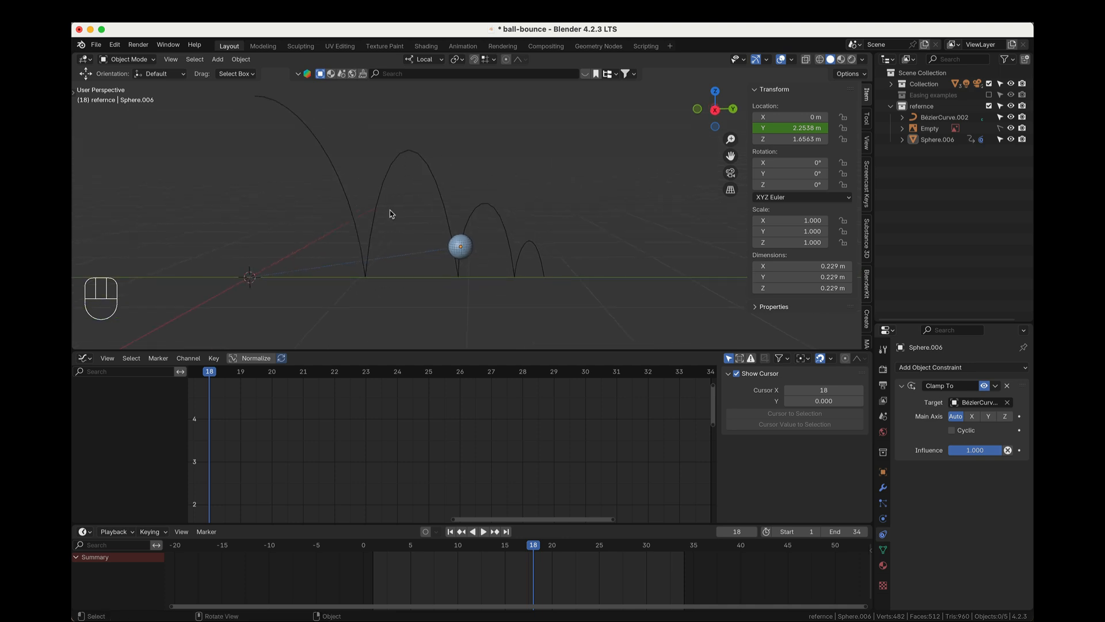
pyautogui.moveTo(588, 290); pyautogui.dragTo(349, 89, button='middle')
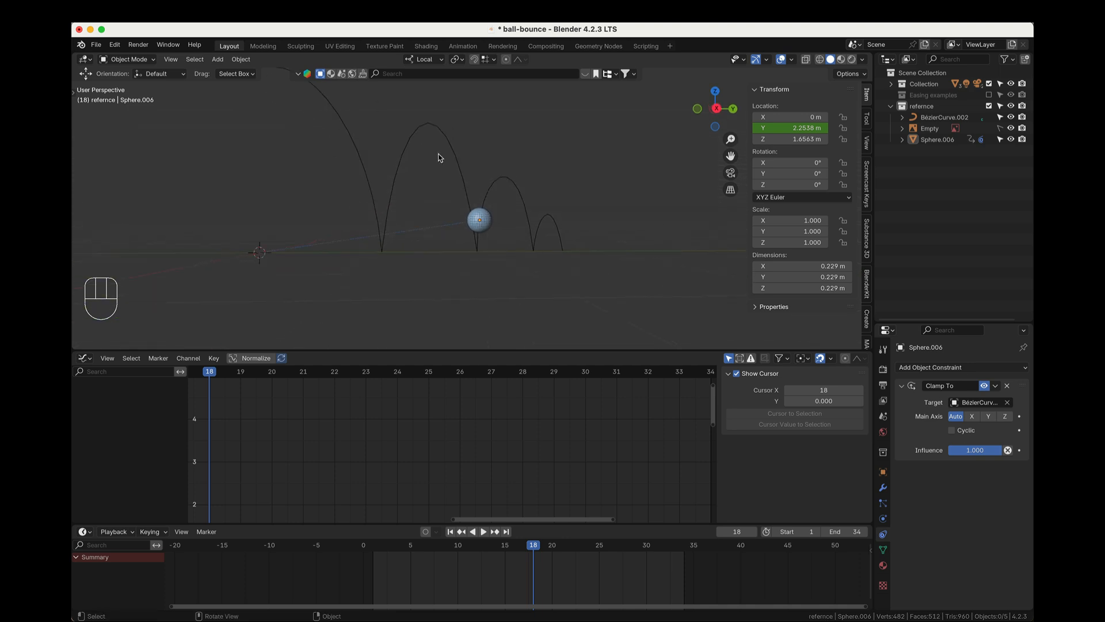
pyautogui.moveTo(439, 157); pyautogui.dragTo(364, 155, button='middle')
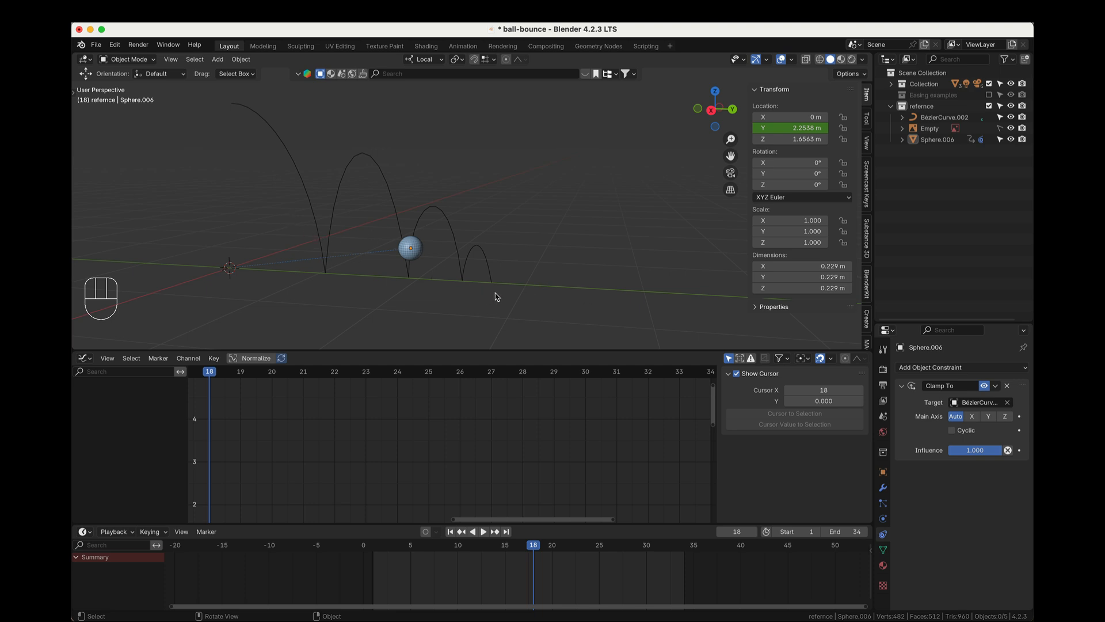
pyautogui.moveTo(210, 377); pyautogui.dragTo(209, 403)
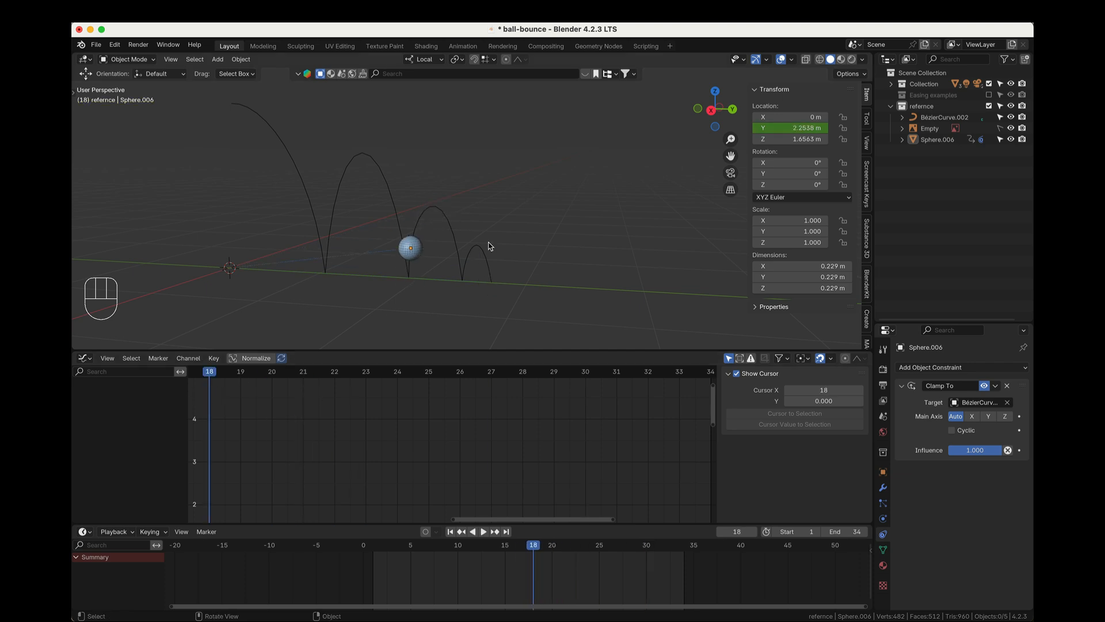
# - Return to the right orthographic view and frame the whole reference image with empty space beside it
pyautogui.click(712, 110)
pyautogui.scroll(-3, 522, 207)
pyautogui.keyDown('shift'); pyautogui.moveTo(578, 204); pyautogui.dragTo(397, 240, button='middle'); pyautogui.keyUp('shift')
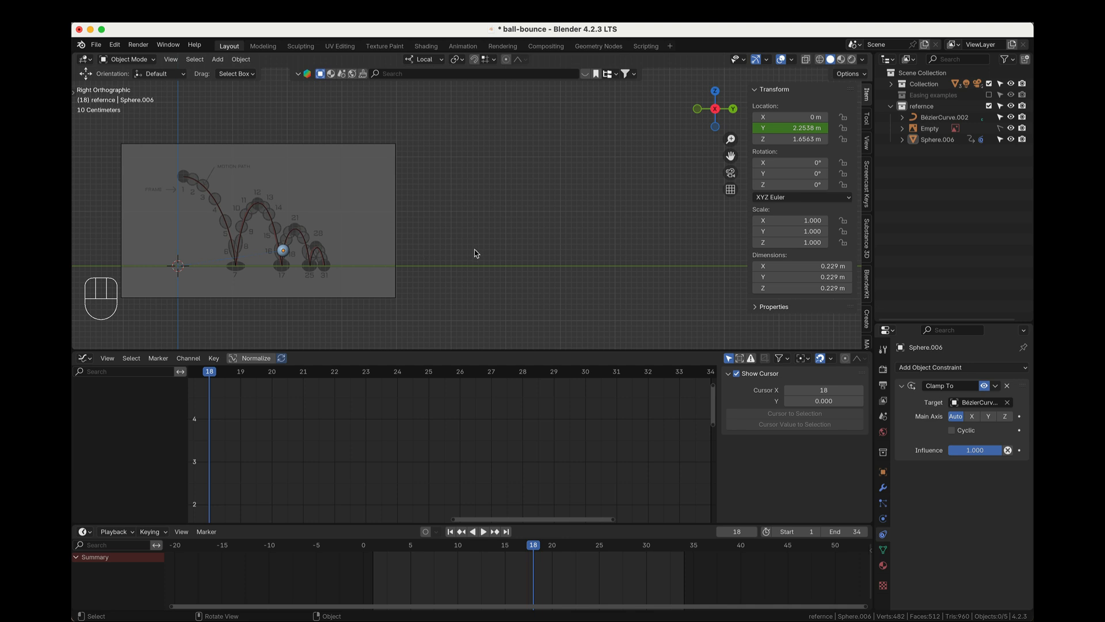
# - Return to frame 1 and hide the sphere that is clamped to the Bézier path
pyautogui.keyDown('shift'); pyautogui.moveTo(282, 243); pyautogui.dragTo(422, 242, button='middle'); pyautogui.keyUp('shift')
pyautogui.scroll(2, 403, 254)
pyautogui.keyDown('shift'); pyautogui.moveTo(351, 260); pyautogui.dragTo(439, 249, button='middle'); pyautogui.keyUp('shift')
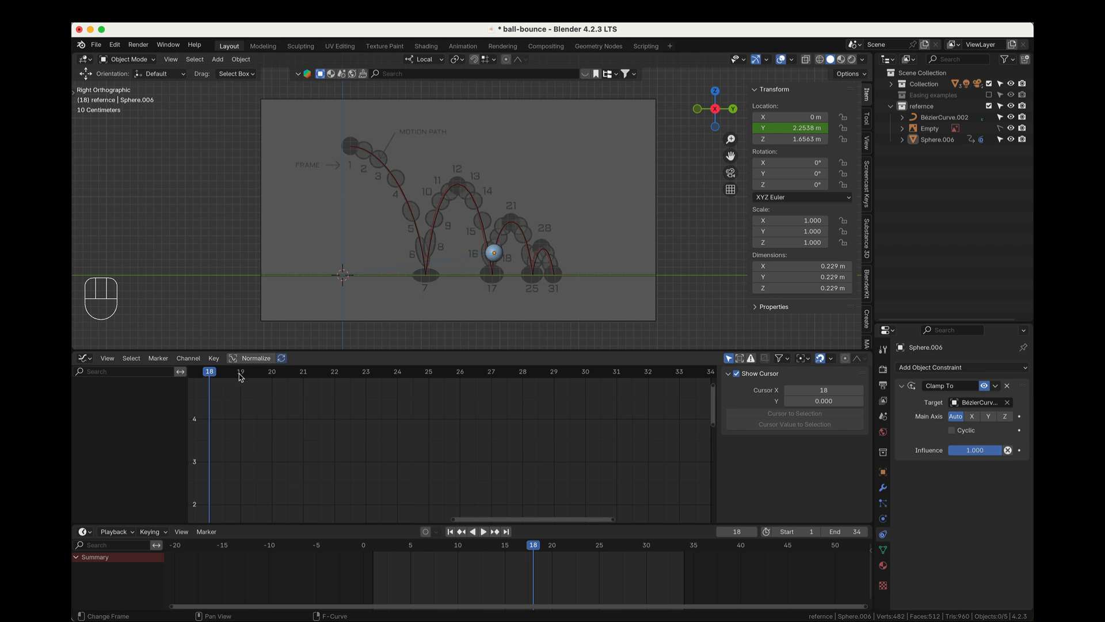
pyautogui.scroll(-3, 365, 407)
pyautogui.moveTo(365, 407); pyautogui.dragTo(588, 439, button='middle')
pyautogui.scroll(-4, 562, 434)
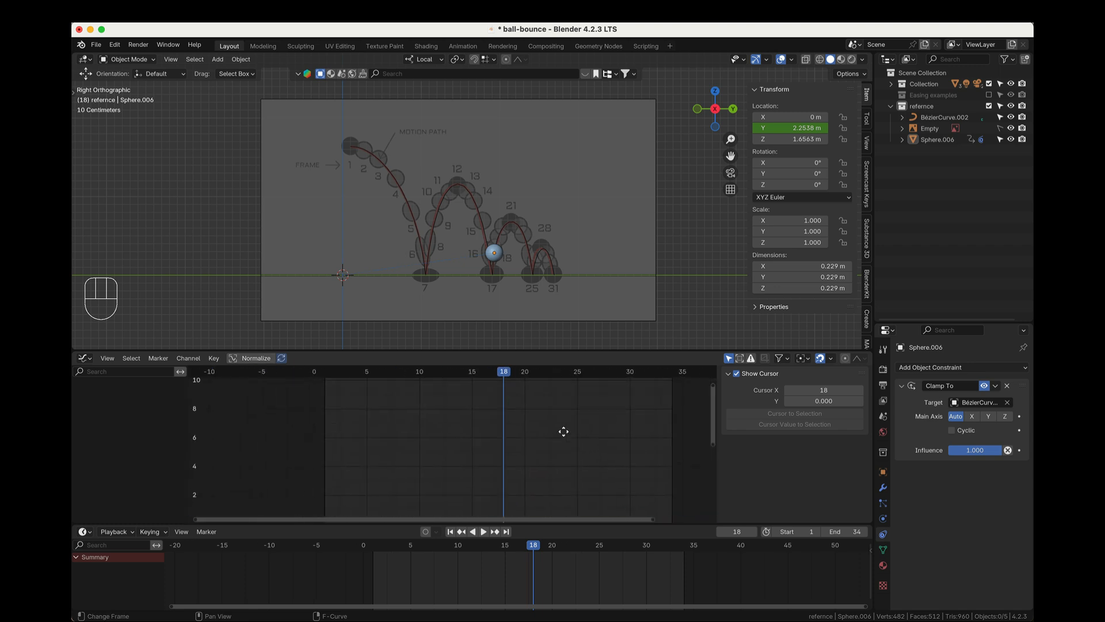
pyautogui.moveTo(510, 374); pyautogui.dragTo(331, 383)
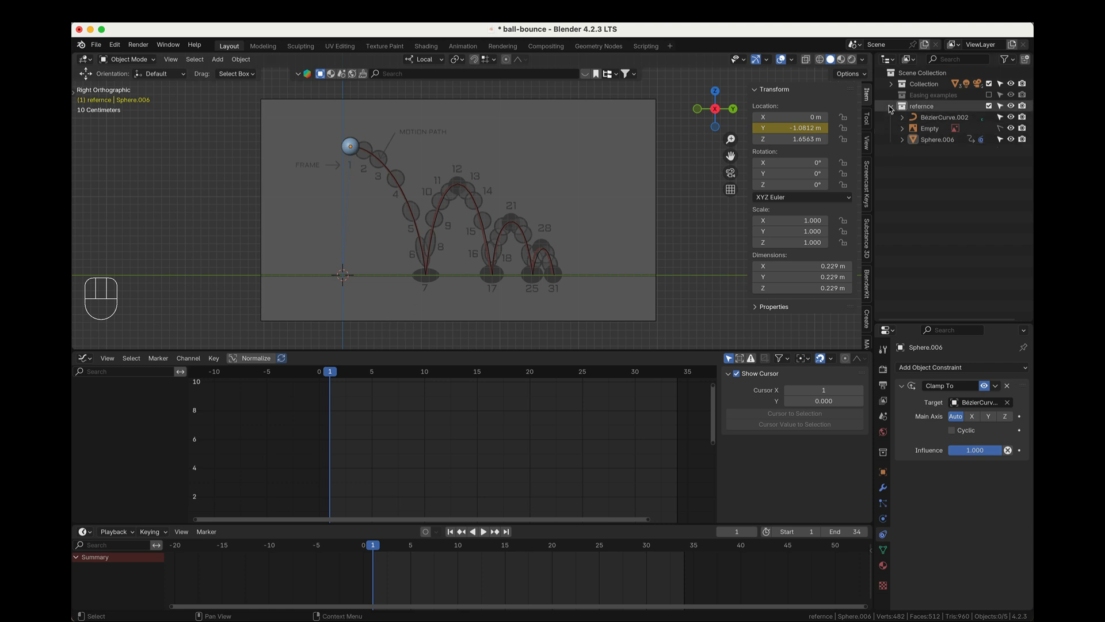
pyautogui.click(938, 140)
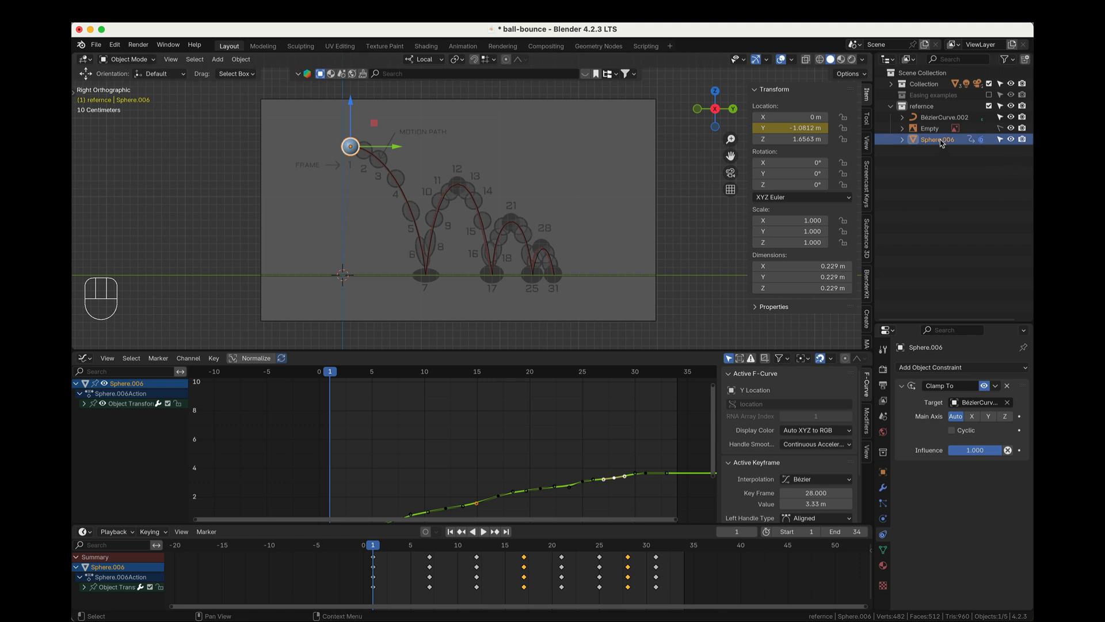
pyautogui.press('h')
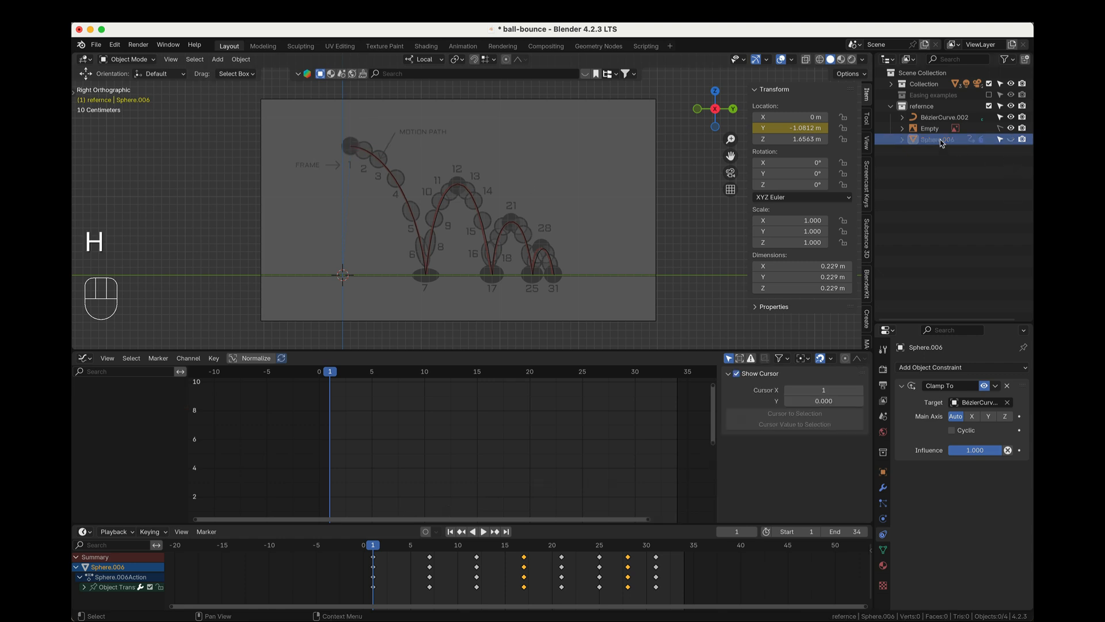
# - Add a UV sphere, set its dimensions to 9 inches on all axes, and apply its scale
pyautogui.hotkey('shift', 'a')
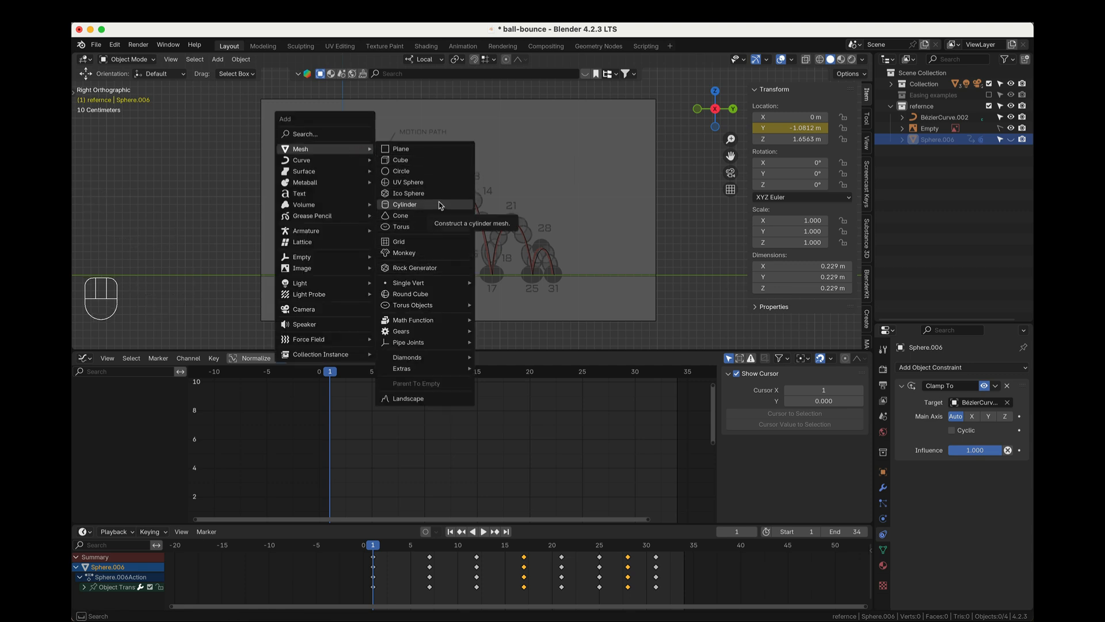
pyautogui.click(436, 182)
pyautogui.click(822, 266)
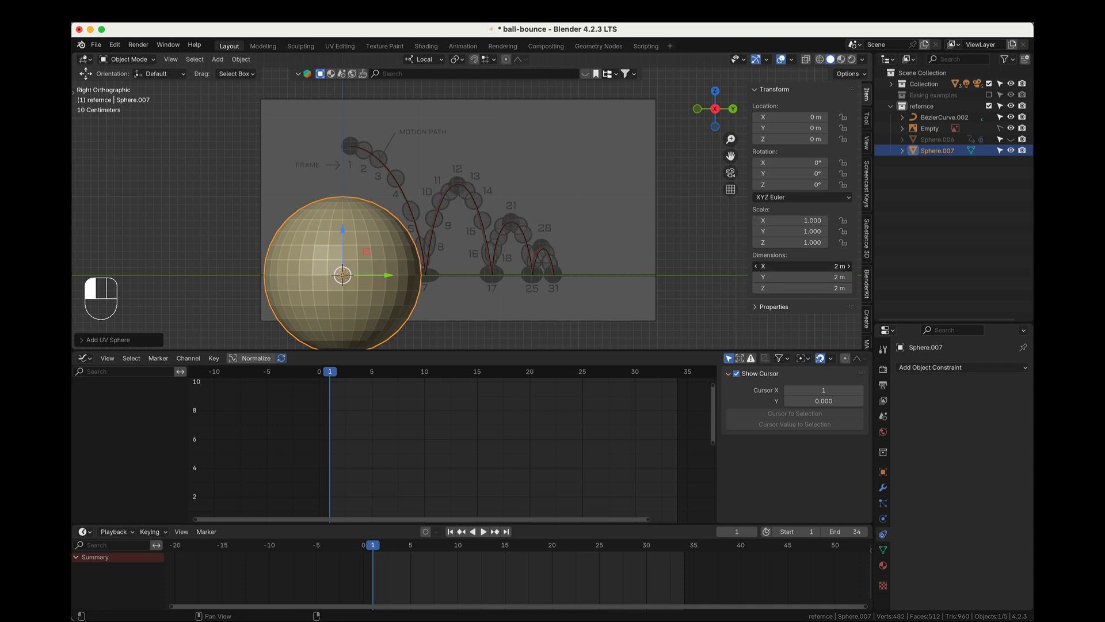
pyautogui.write('9"')
pyautogui.press('Return')
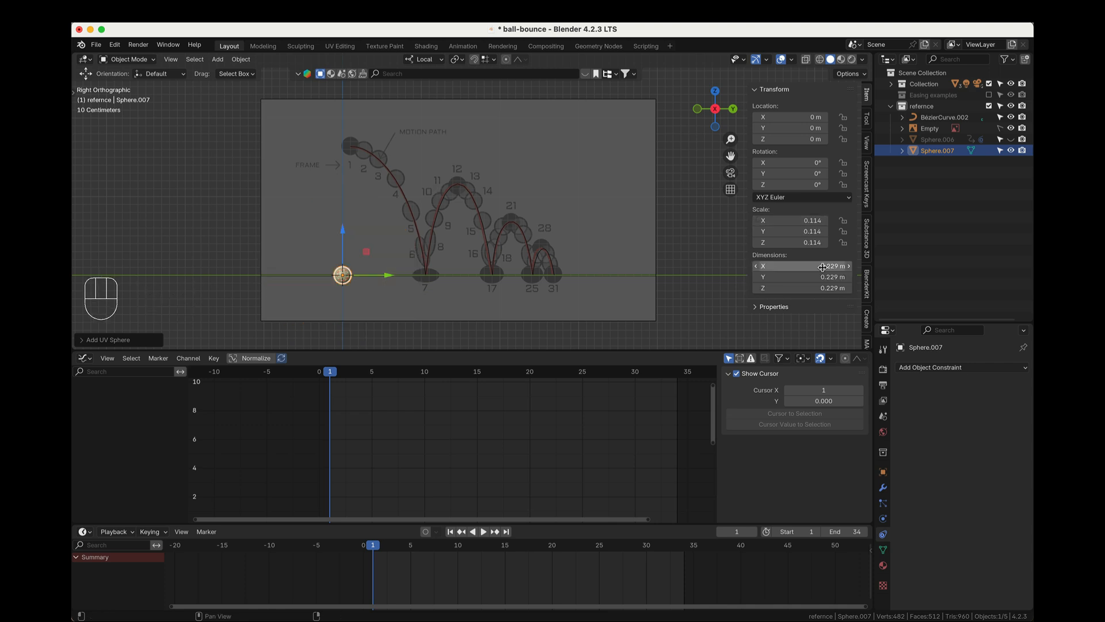
pyautogui.hotkey('ctrl', 'a')
pyautogui.click(550, 251)
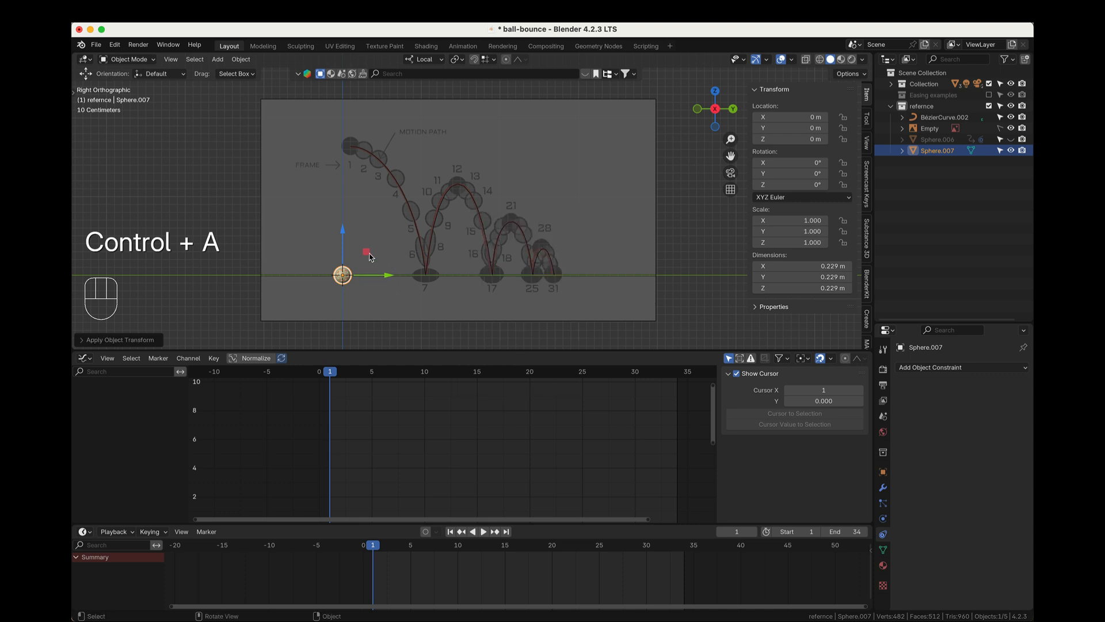
# - Place the new sphere on the reference's frame 1 ball, about Y 0.092 m and Z 1.656 m, and keyframe only its Z location
pyautogui.moveTo(369, 257); pyautogui.dragTo(371, 135)
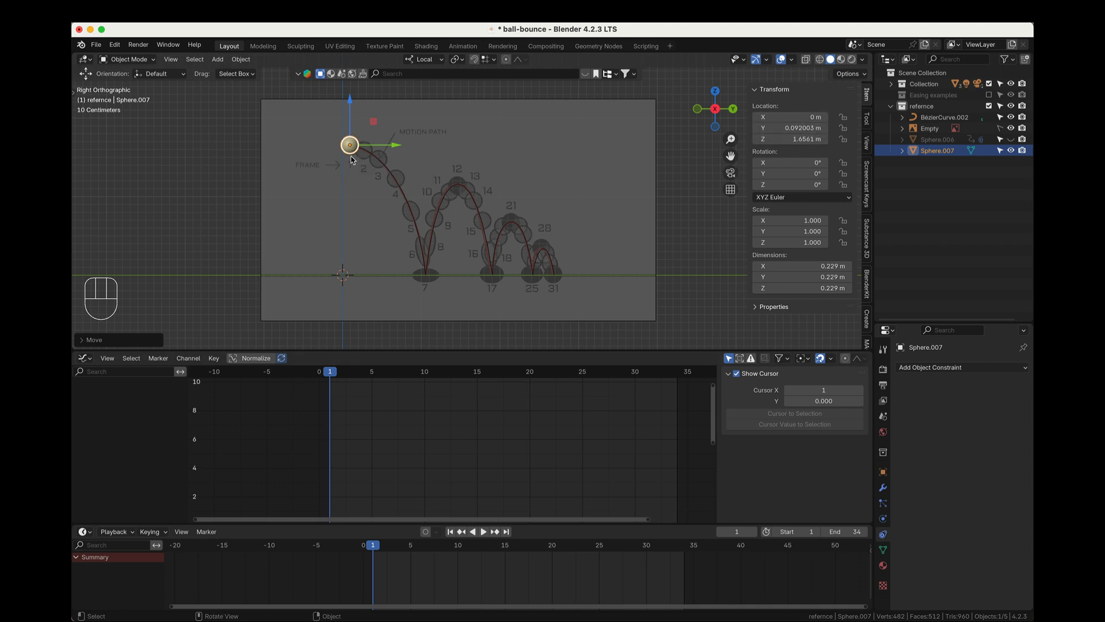
pyautogui.rightClick(788, 139)
pyautogui.click(784, 141)
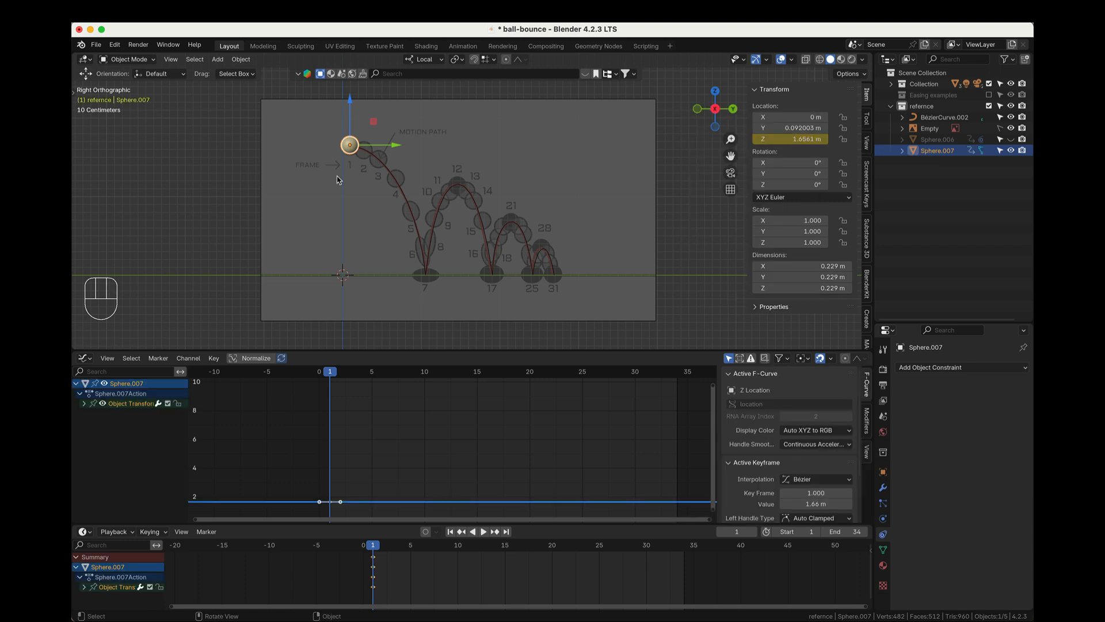
# - At frame 31, lower the sphere to 0 m on Z and keyframe only its Z location
pyautogui.moveTo(335, 380); pyautogui.dragTo(646, 393)
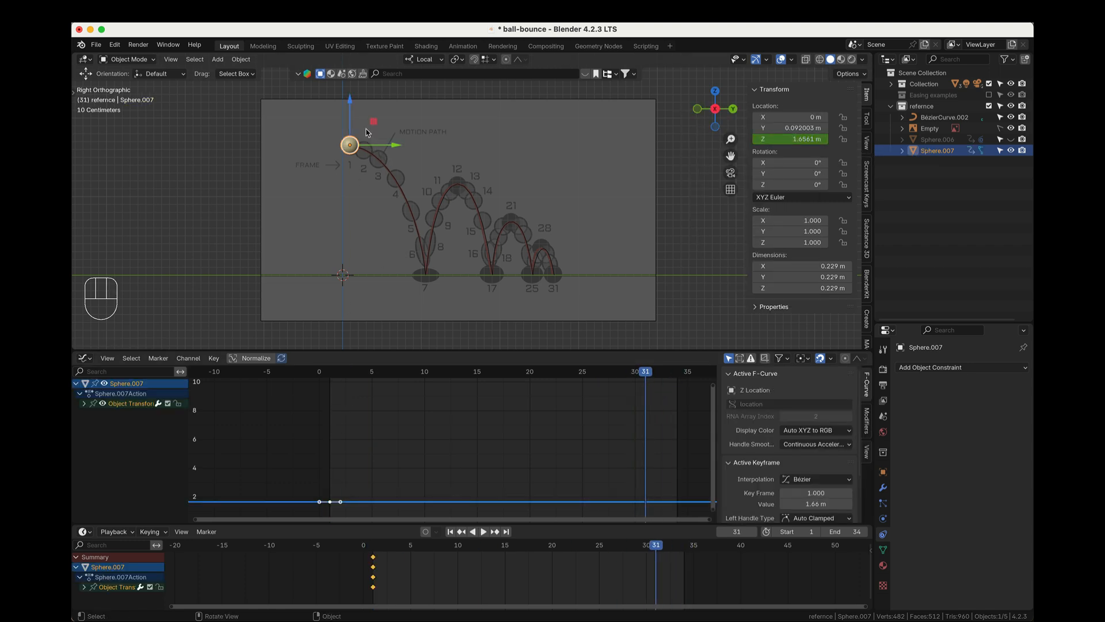
pyautogui.moveTo(352, 107); pyautogui.dragTo(344, 234)
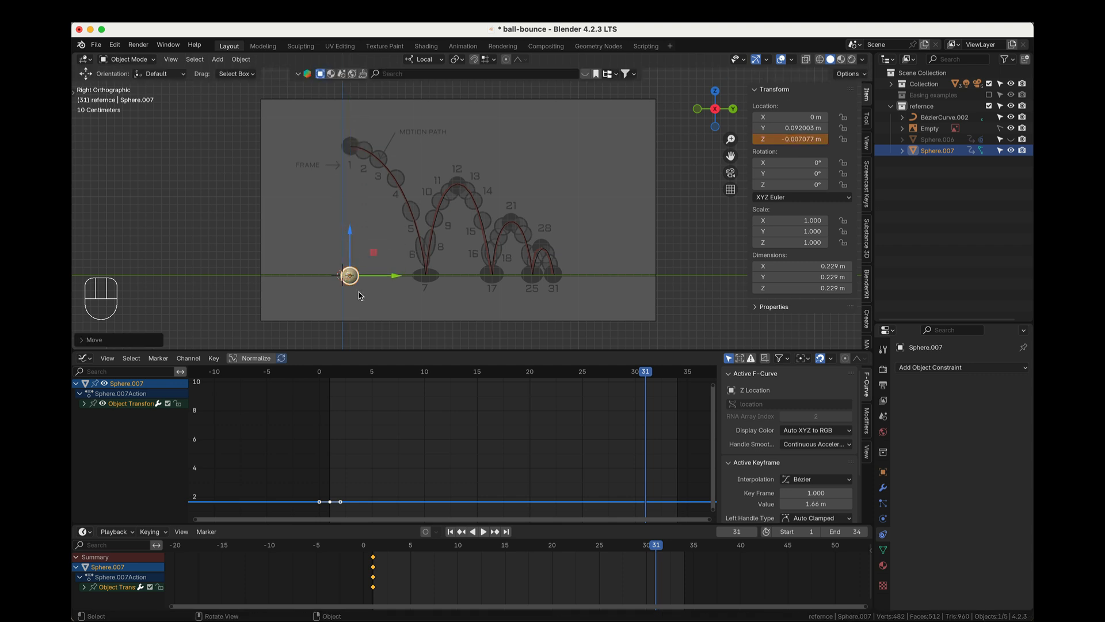
pyautogui.click(807, 139)
pyautogui.press('Return')
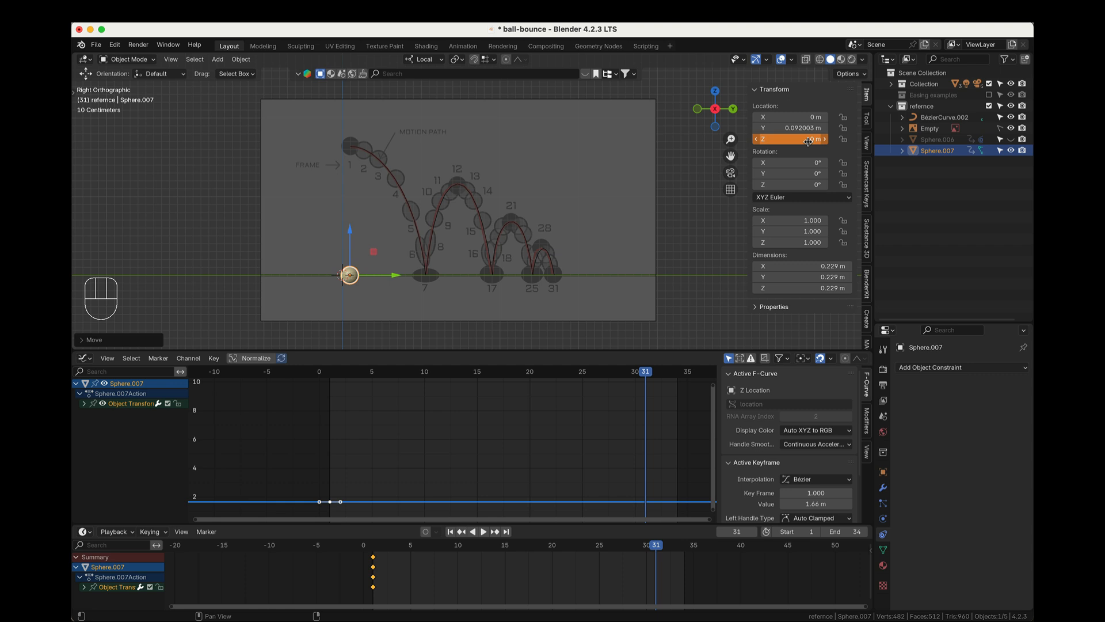
pyautogui.rightClick(809, 140)
pyautogui.click(765, 140)
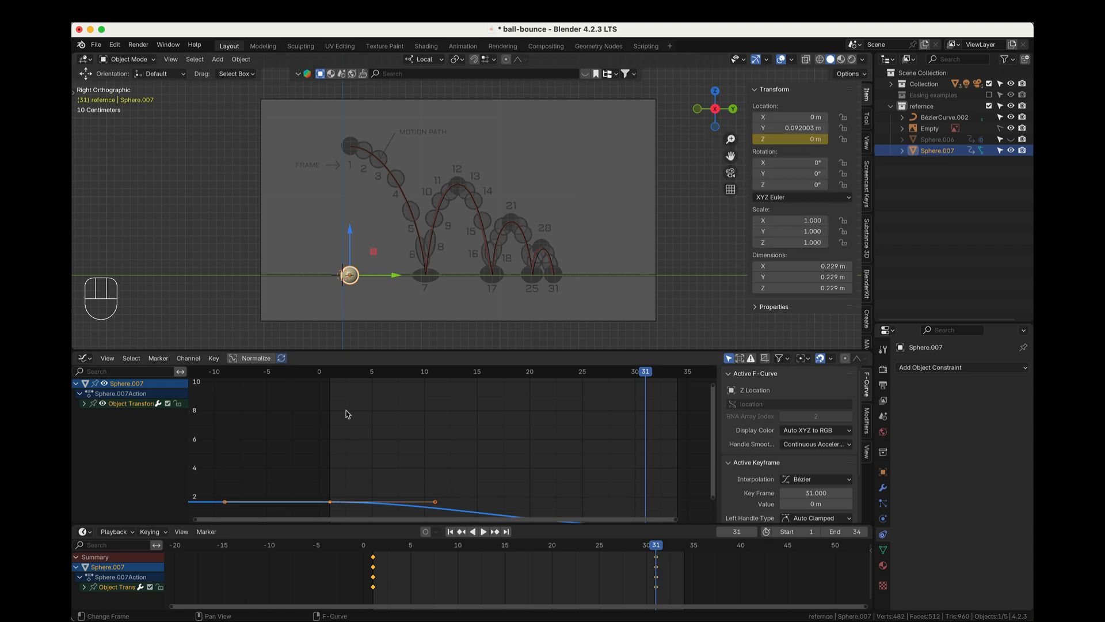
# - Play back the plain drop and set the Z location keyframes' interpolation to Bounce
pyautogui.press('space')
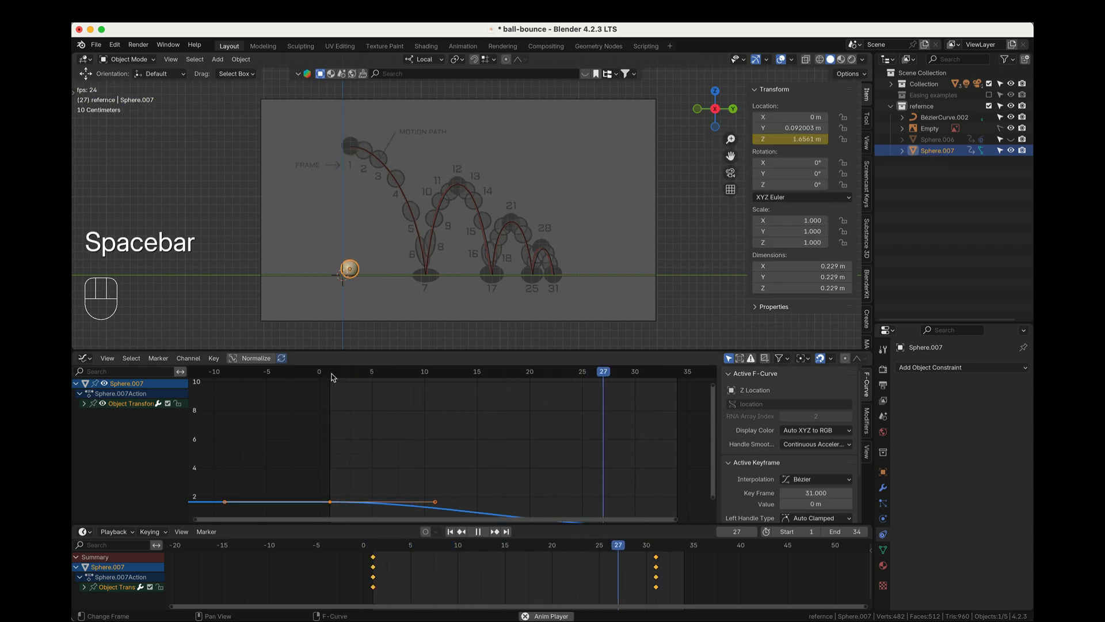
pyautogui.press('space')
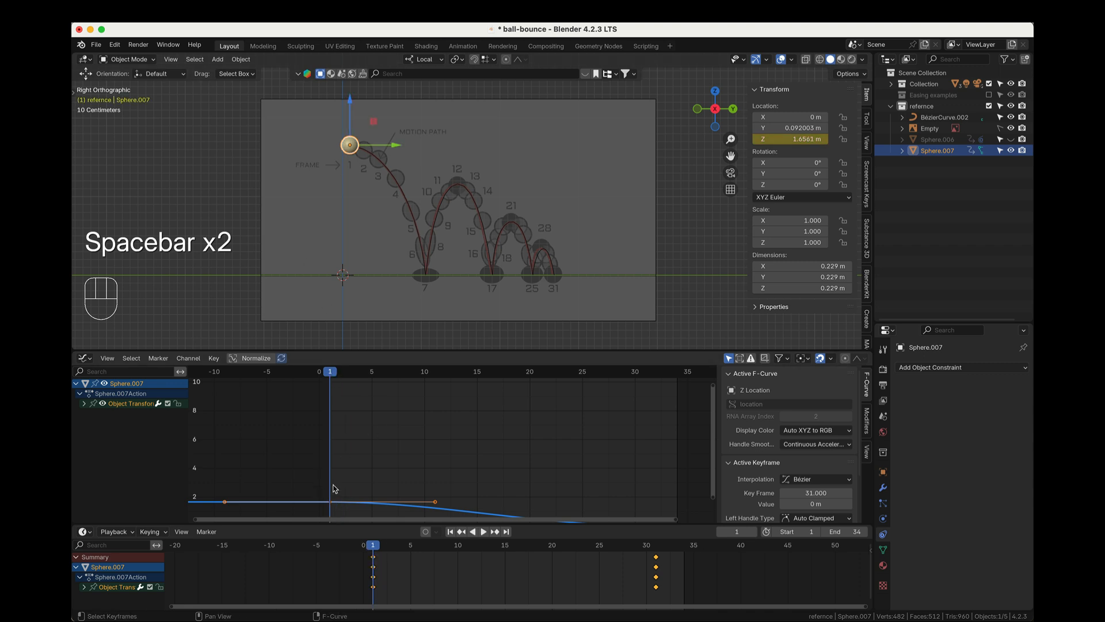
pyautogui.scroll(-3, 335, 488)
pyautogui.moveTo(470, 458); pyautogui.dragTo(400, 414, button='middle')
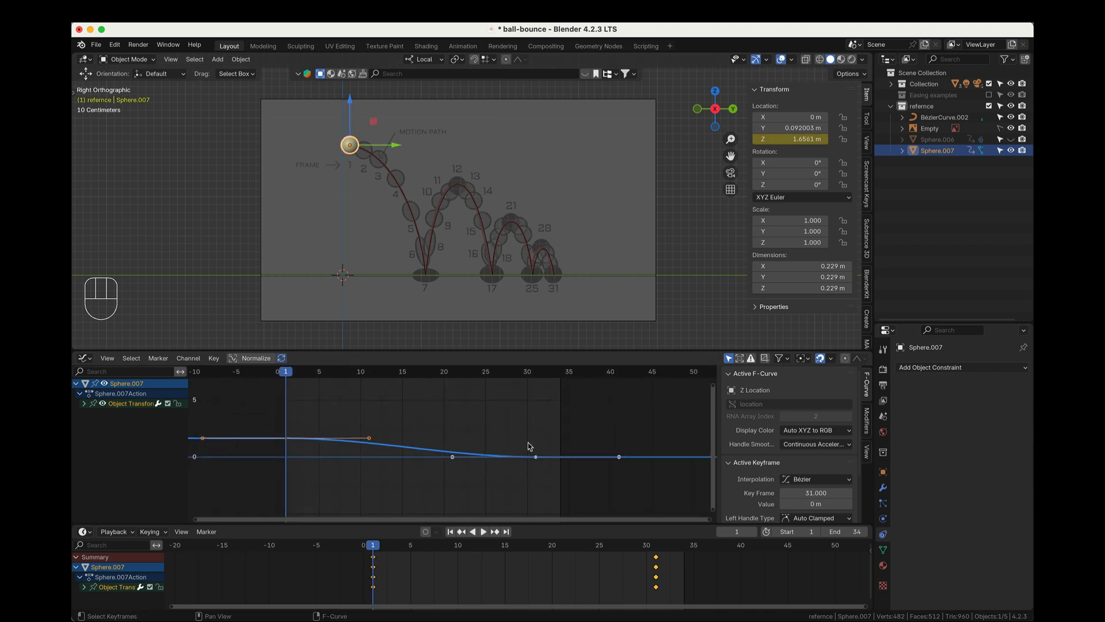
pyautogui.rightClick(391, 449)
pyautogui.moveTo(391, 448)
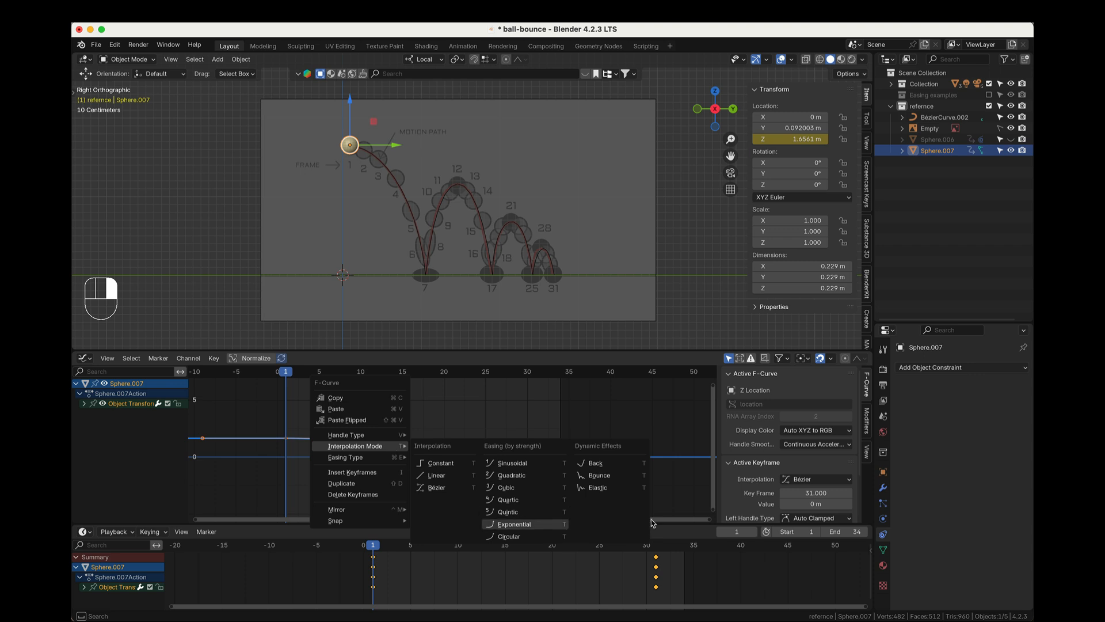
pyautogui.click(601, 475)
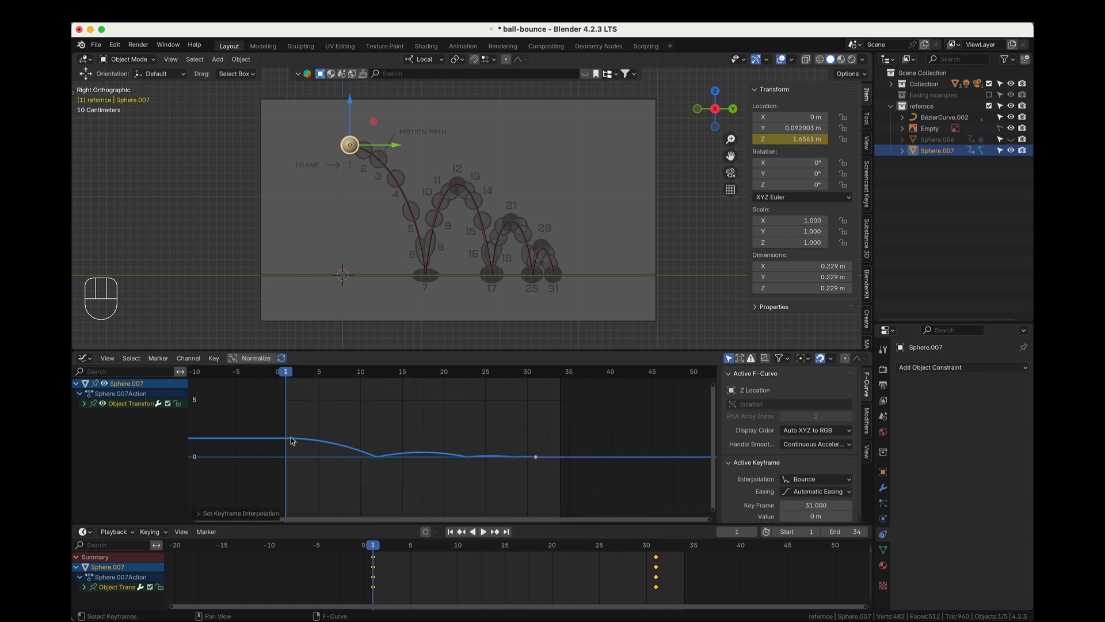
# - Examine the Z location curve, play back the vertical bounce, and return to frame 1
pyautogui.moveTo(440, 461); pyautogui.dragTo(481, 468, button='middle')
pyautogui.scroll(1, 462, 460)
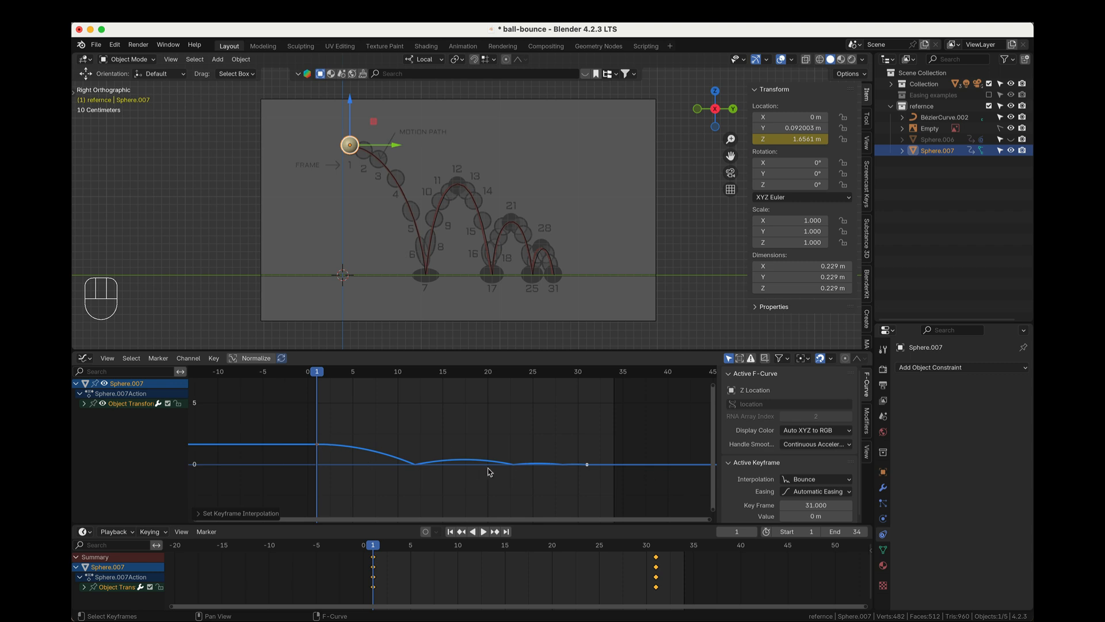
pyautogui.press('space')
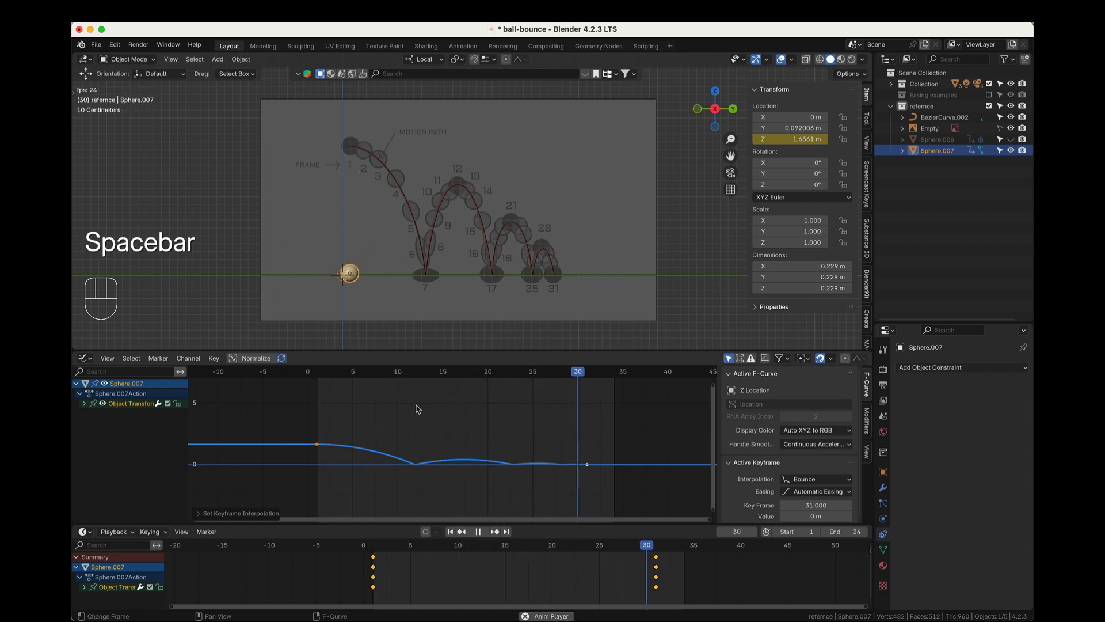
pyautogui.press('space')
pyautogui.click(316, 374)
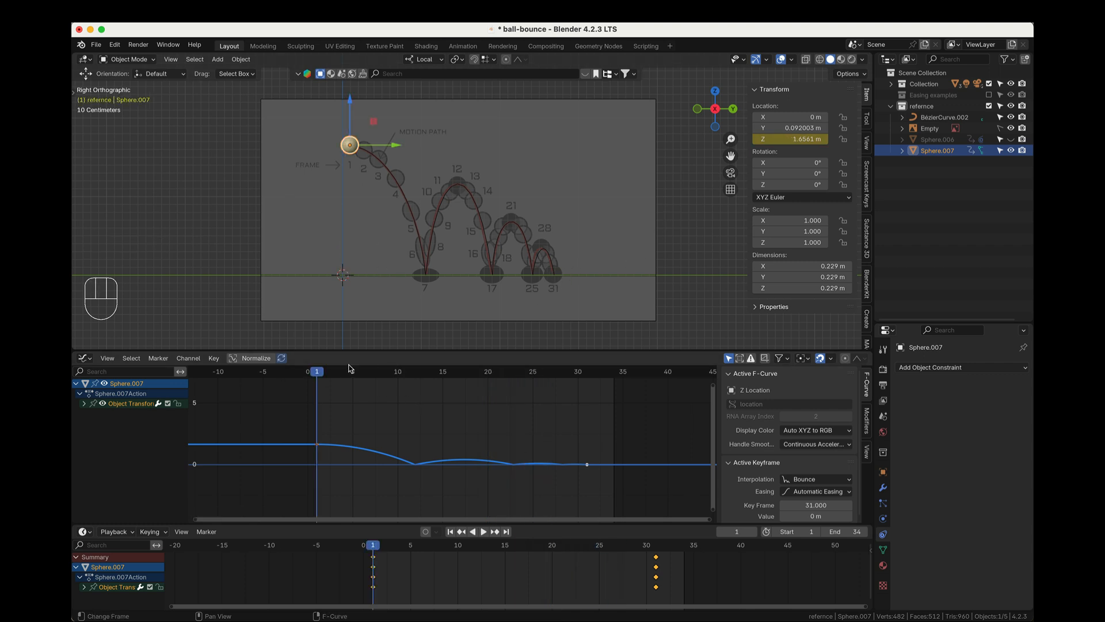
# - Keyframe the sphere's Y location at frame 1, and again at frame 31 after moving it along Y to about 2.68 m
pyautogui.moveTo(318, 373); pyautogui.dragTo(318, 373)
pyautogui.rightClick(799, 128)
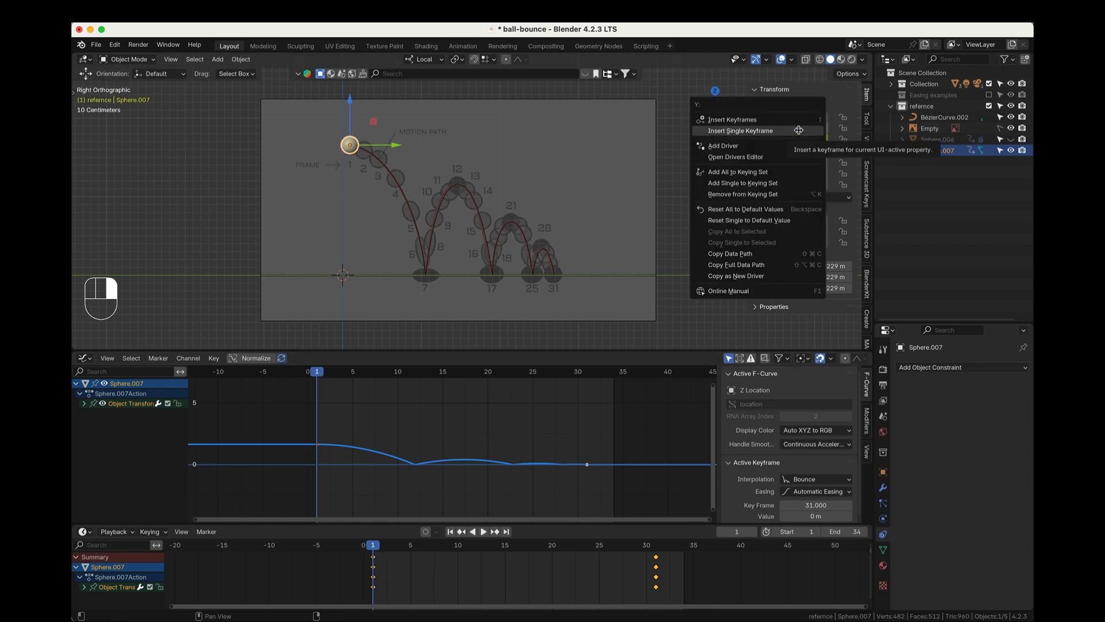
pyautogui.click(751, 132)
pyautogui.moveTo(333, 376); pyautogui.dragTo(588, 389)
pyautogui.moveTo(380, 278); pyautogui.dragTo(595, 288)
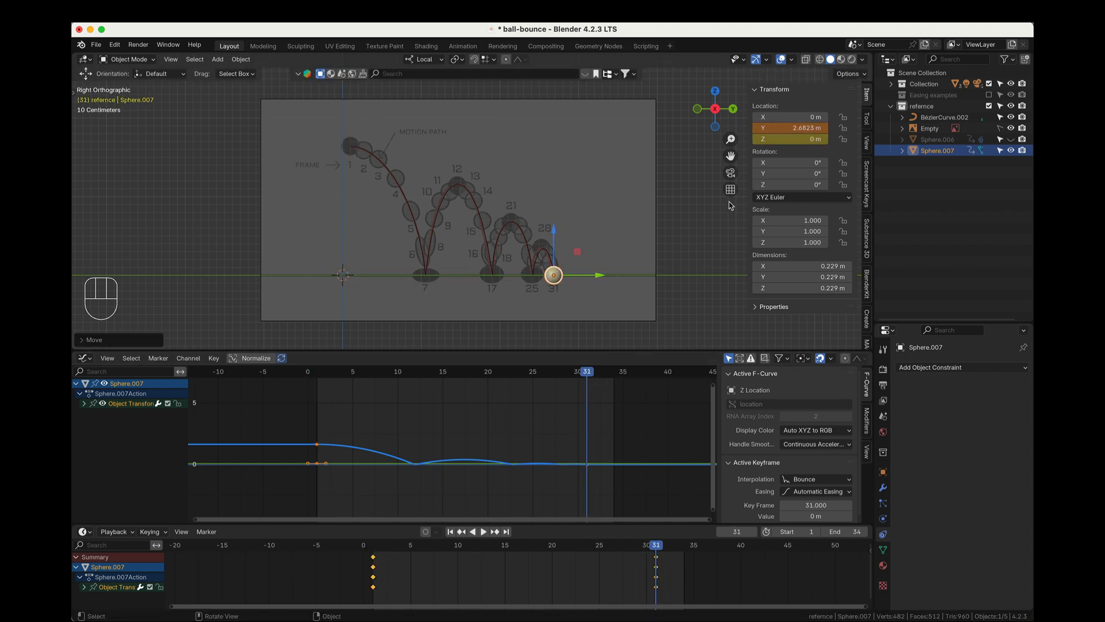
pyautogui.rightClick(806, 128)
pyautogui.click(806, 129)
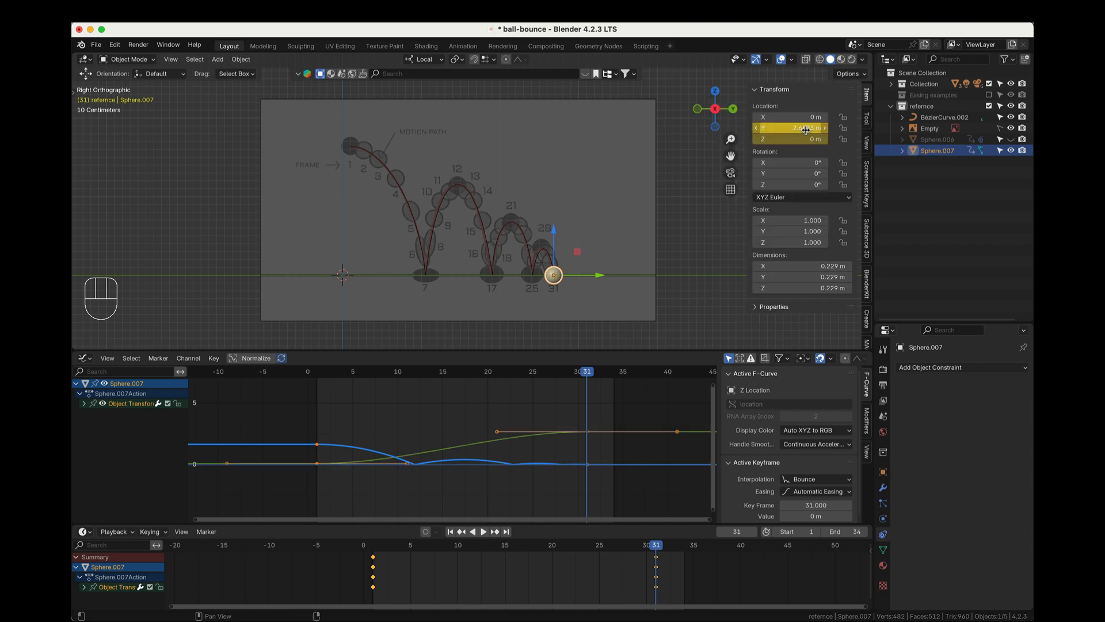
# - Play the animation from frame 1 to review the combined forward travel and bounce, and go back to frame 1
pyautogui.moveTo(587, 375); pyautogui.dragTo(318, 377)
pyautogui.press('space')
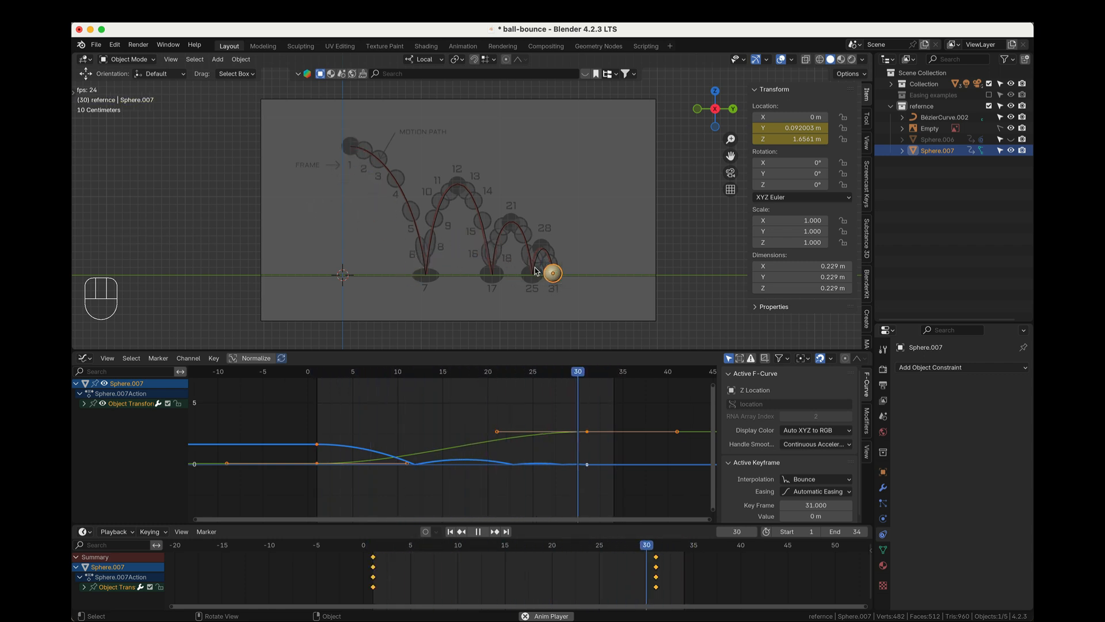
pyautogui.press('space')
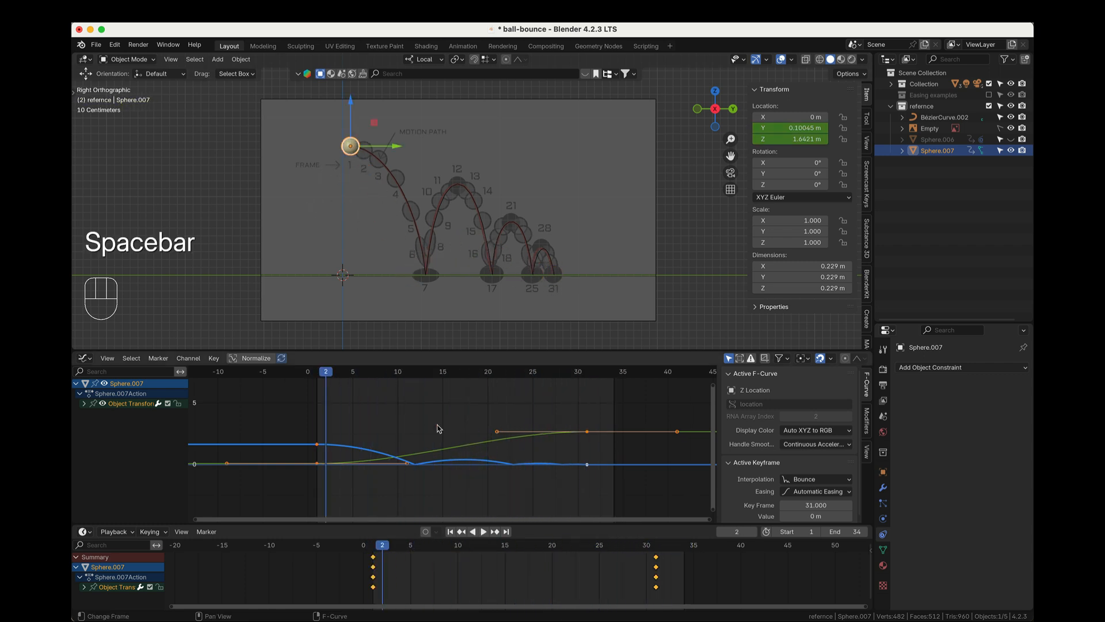
pyautogui.press('space')
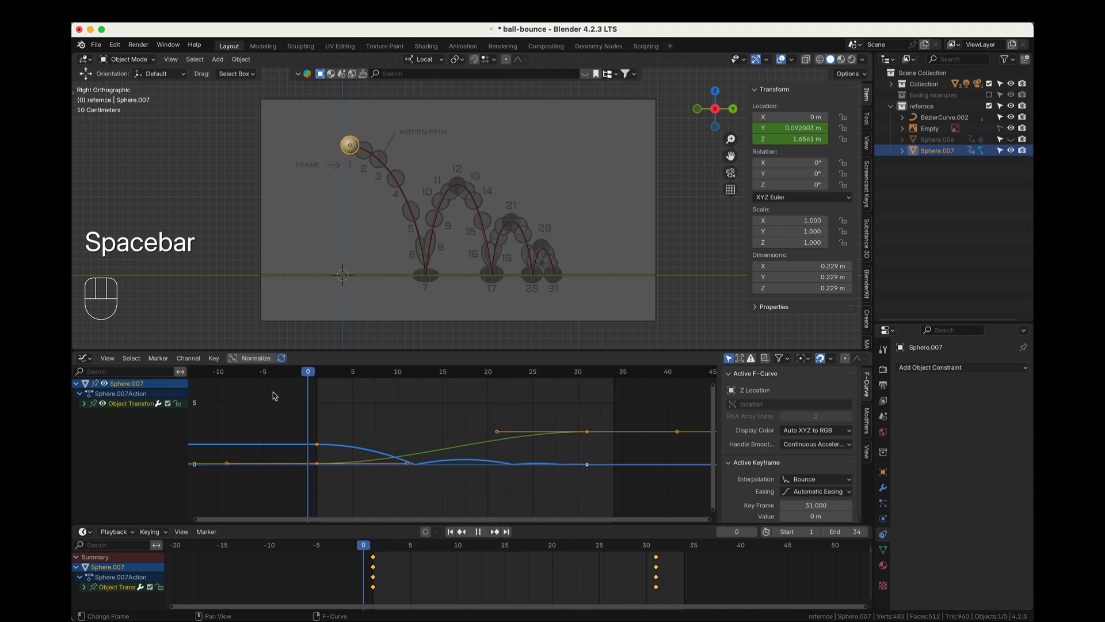
pyautogui.click(315, 420)
pyautogui.moveTo(314, 420)
pyautogui.mouseDown()
pyautogui.moveTo(400, 423)
pyautogui.moveTo(317, 424)
pyautogui.mouseUp()
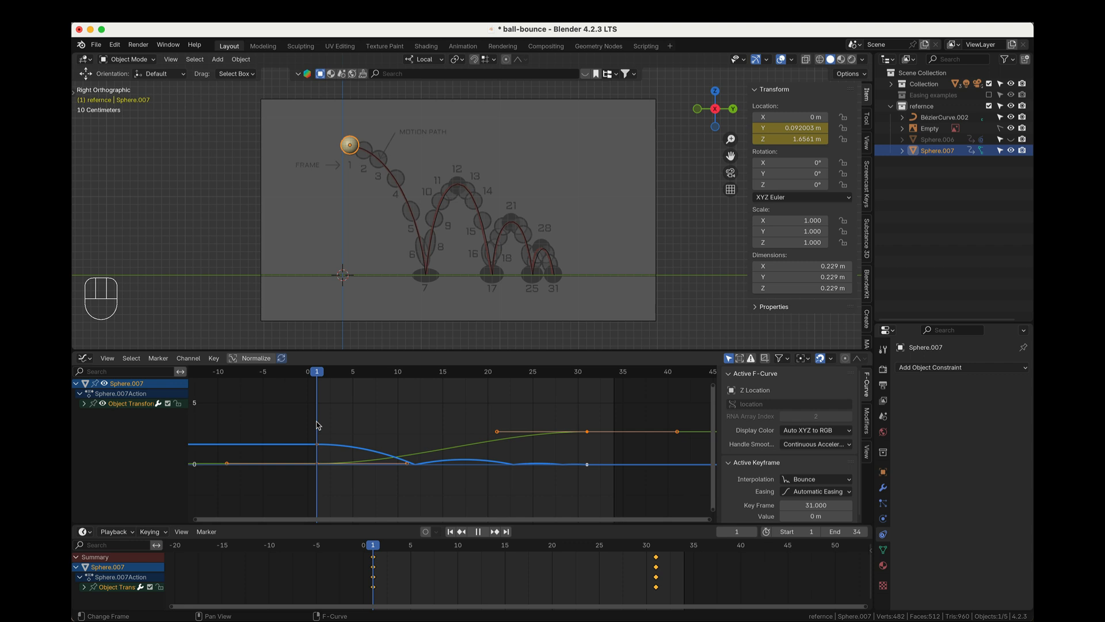
# - Deselect the keyframes, expand the sphere's transform channels, and show only the Y Location curve
pyautogui.click(466, 447)
pyautogui.click(86, 405)
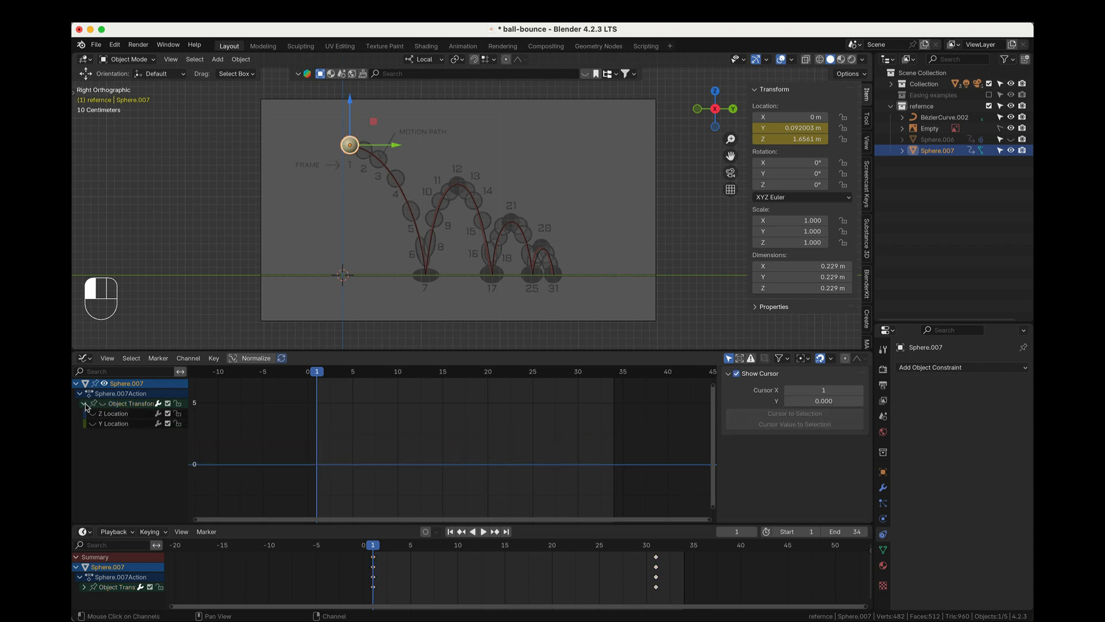
pyautogui.click(115, 424)
pyautogui.click(92, 424)
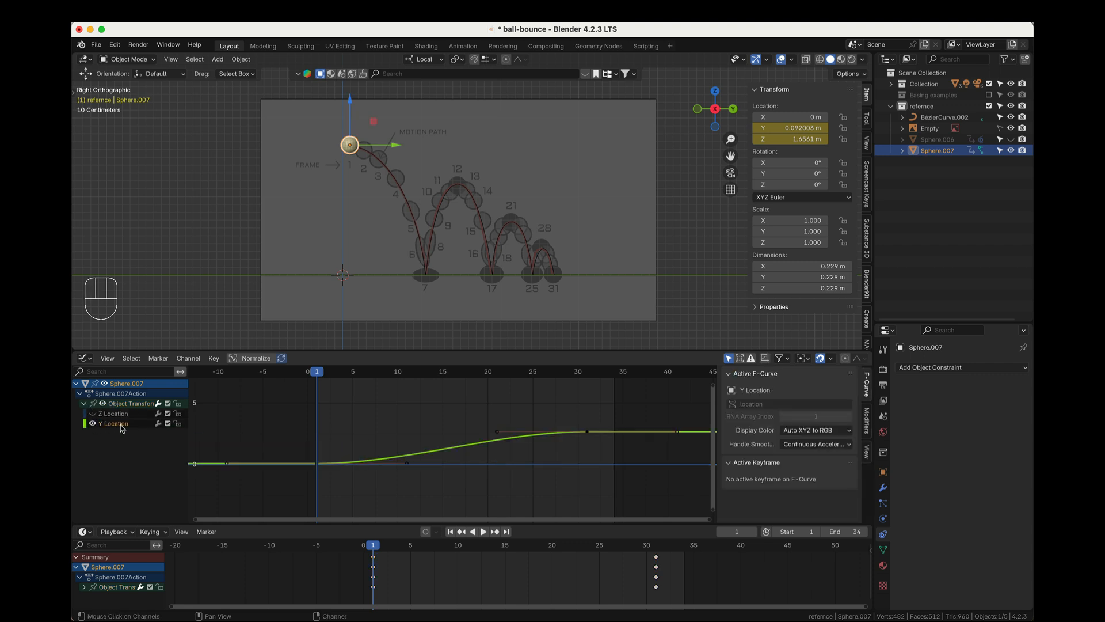
# - Raise the outgoing handle of the frame 1 Y location keyframe to about frame 8 and value 2, giving a fast start
pyautogui.click(317, 463)
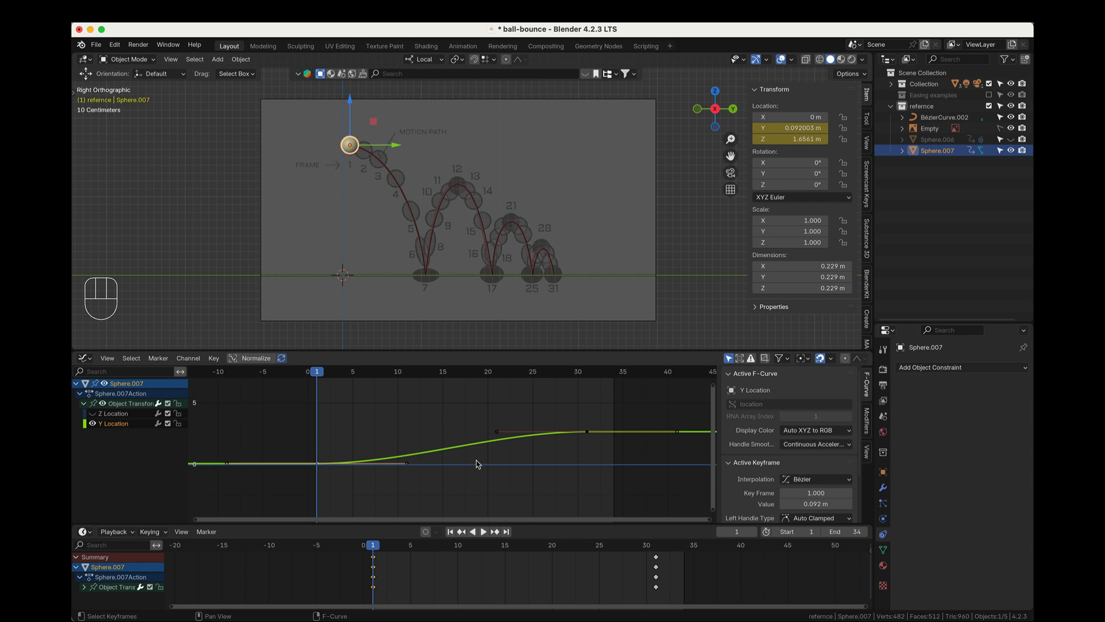
pyautogui.moveTo(441, 469)
pyautogui.mouseDown(button='middle')
pyautogui.moveTo(484, 453)
pyautogui.moveTo(454, 473)
pyautogui.mouseUp(button='middle')
pyautogui.press('g')
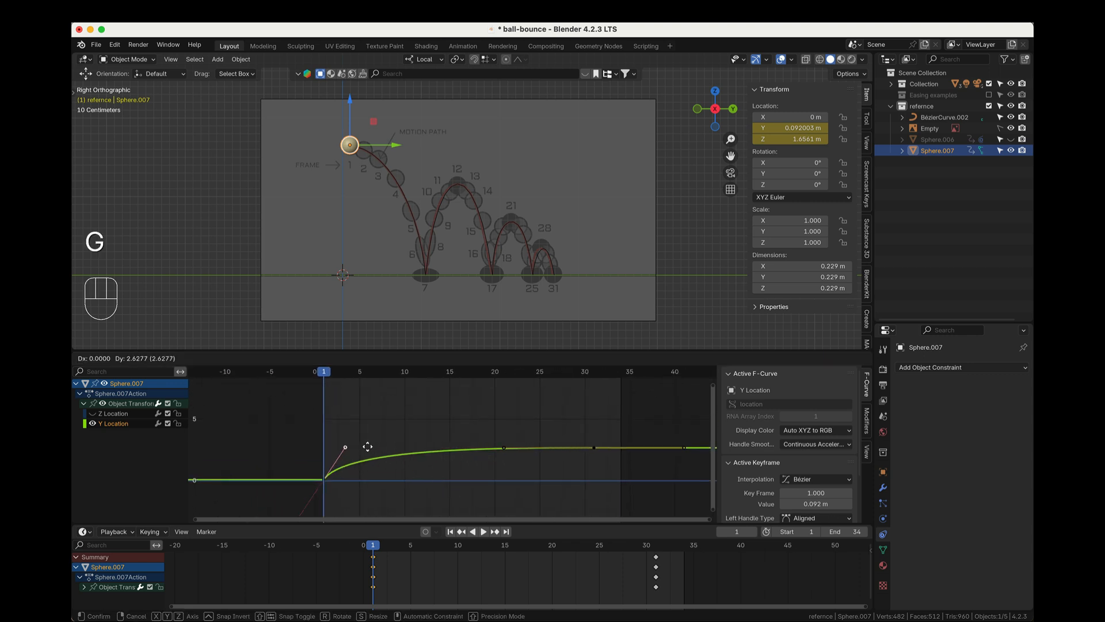
pyautogui.click(413, 458)
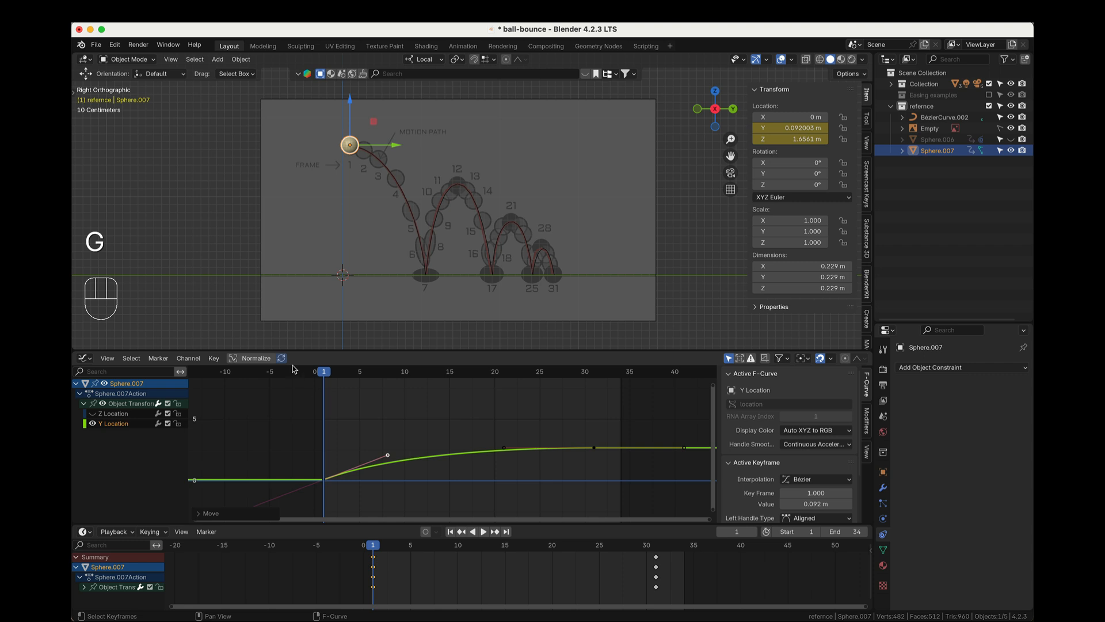
# - After a playback check, flatten the Y Location curve by lowering the frame 1 outgoing handle to about frame 7 and the frame 31 incoming handle to about frame 23
pyautogui.press('space')
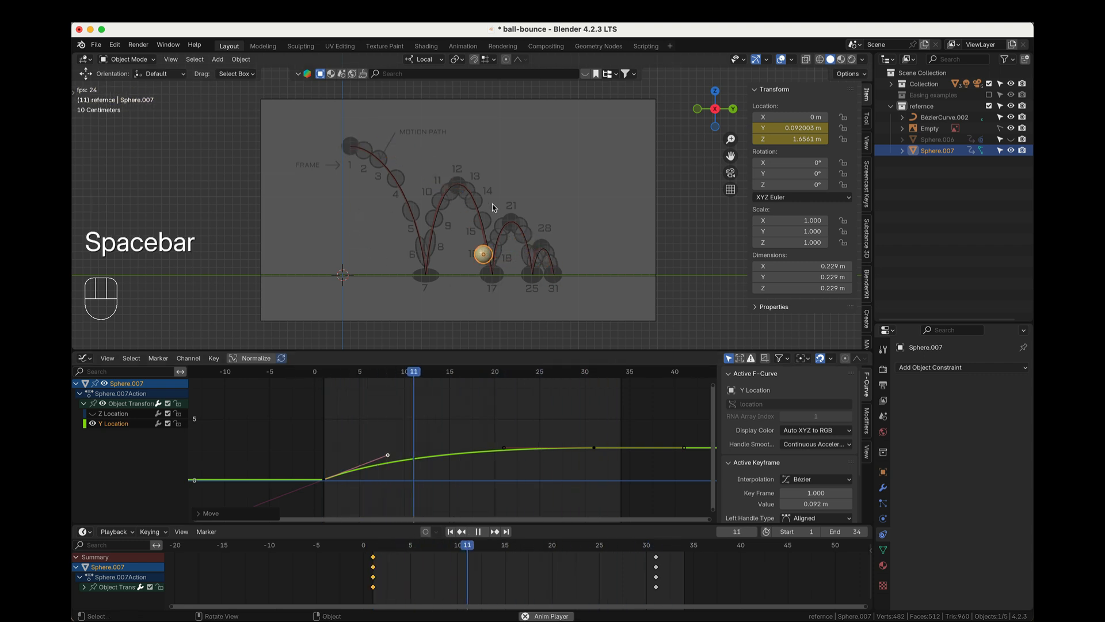
pyautogui.press('space')
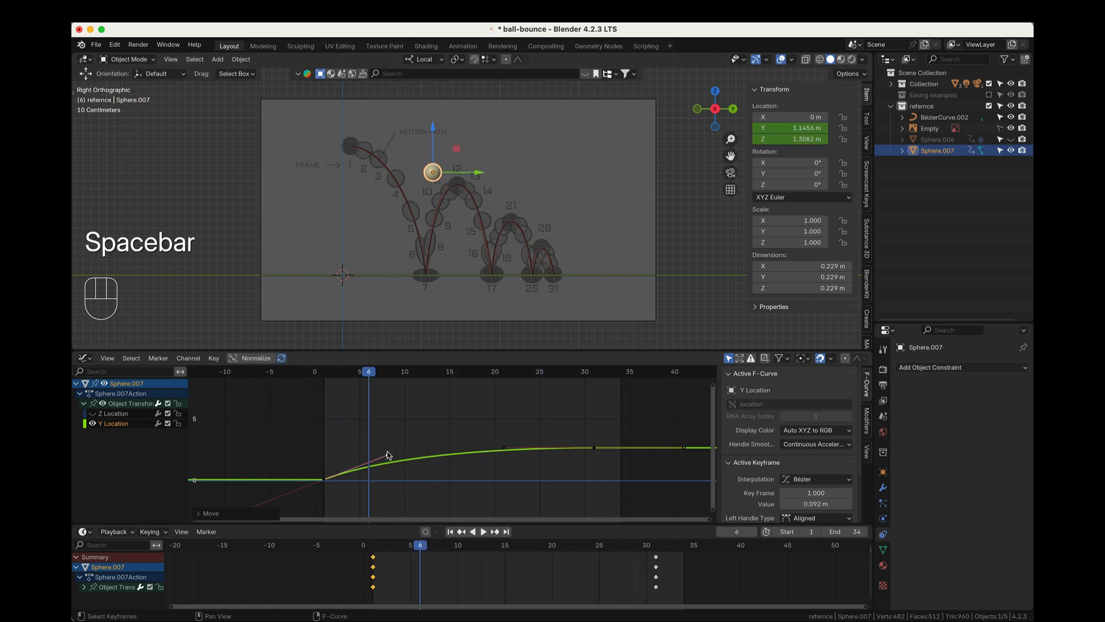
pyautogui.press('g')
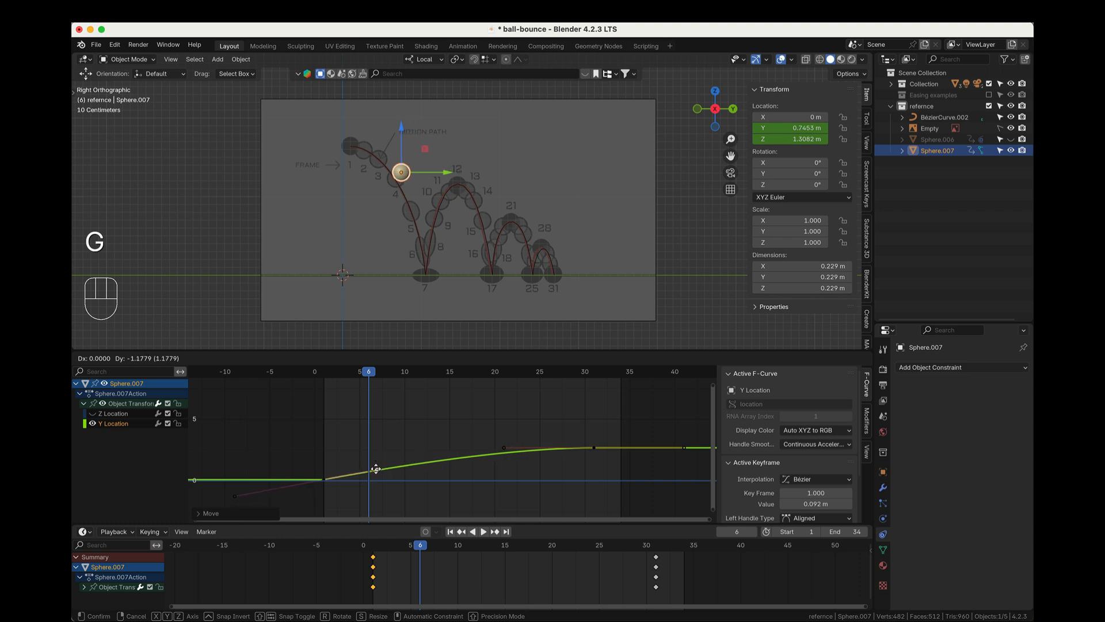
pyautogui.click(377, 470)
pyautogui.click(506, 449)
pyautogui.press('g')
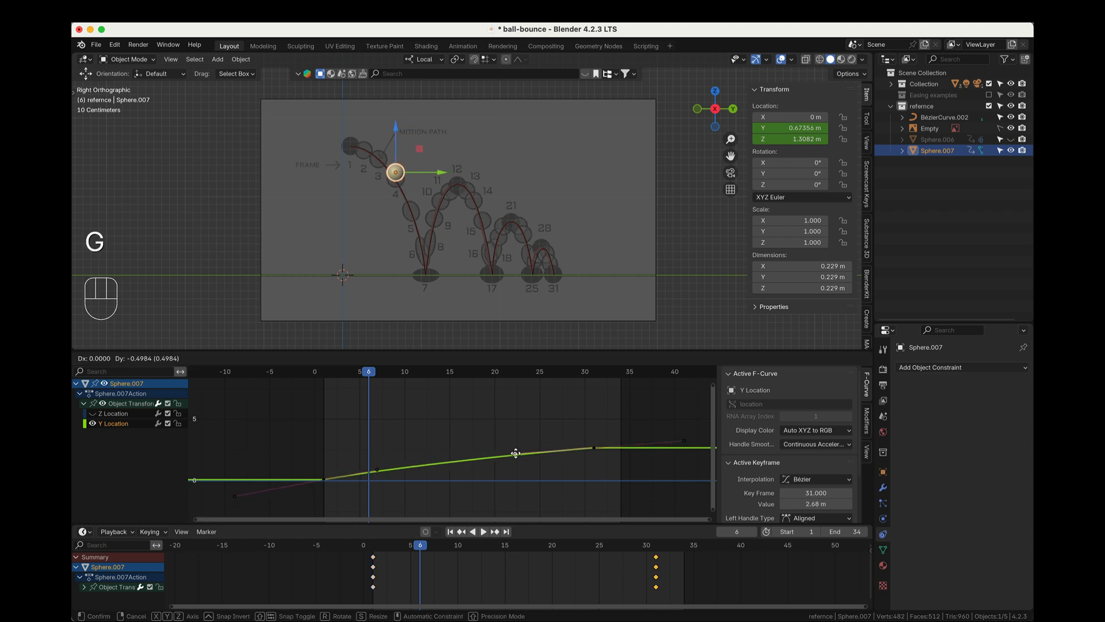
pyautogui.click(521, 455)
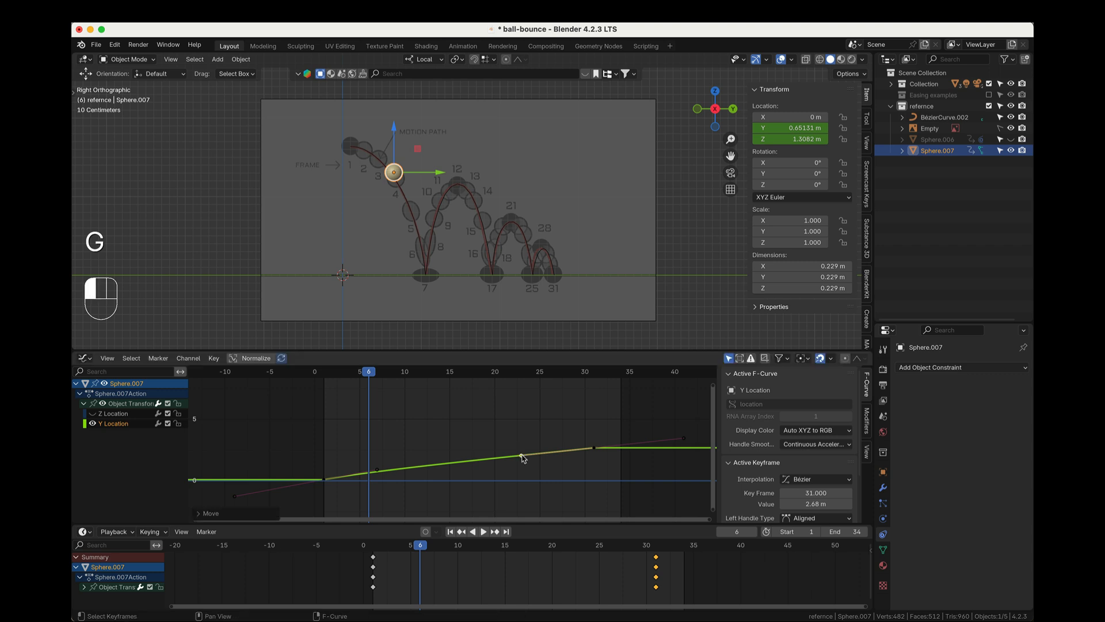
# - Play the animation to review the flatter forward travel, and scrub back to frame 3 to compare the sphere with the reference
pyautogui.press('space')
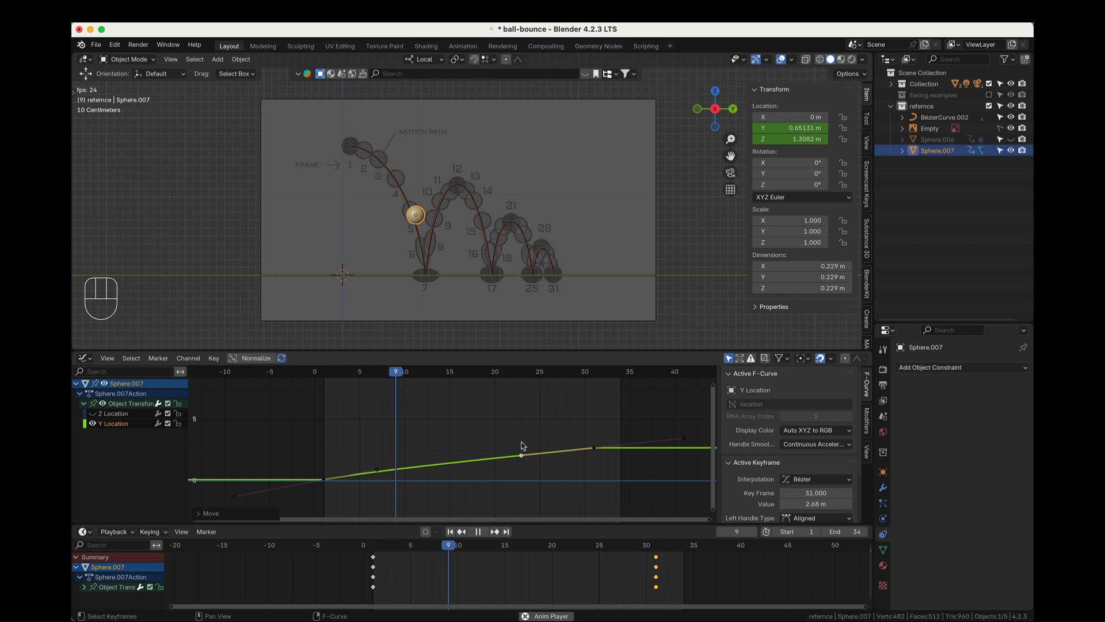
pyautogui.press('space')
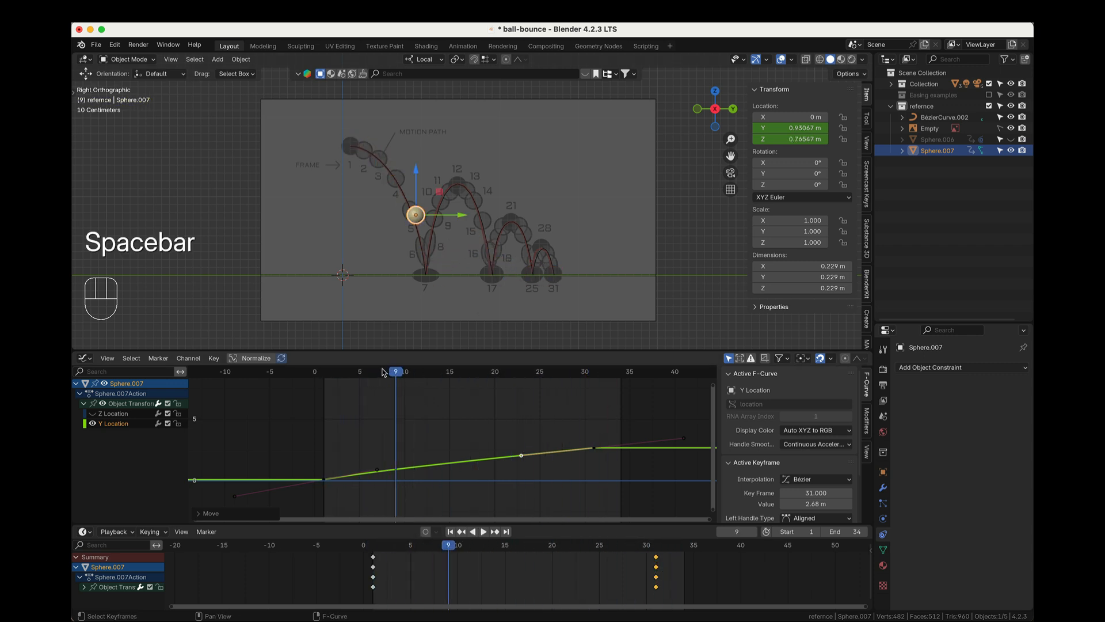
pyautogui.moveTo(354, 371); pyautogui.dragTo(346, 370)
pyautogui.scroll(-3, 438, 215)
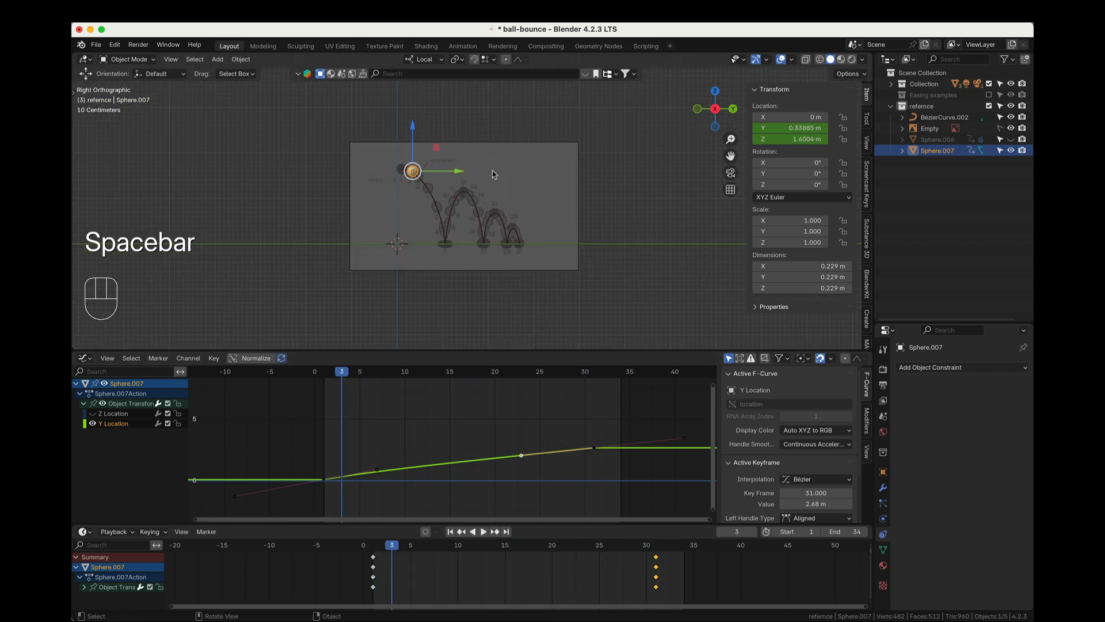
pyautogui.scroll(2, 489, 172)
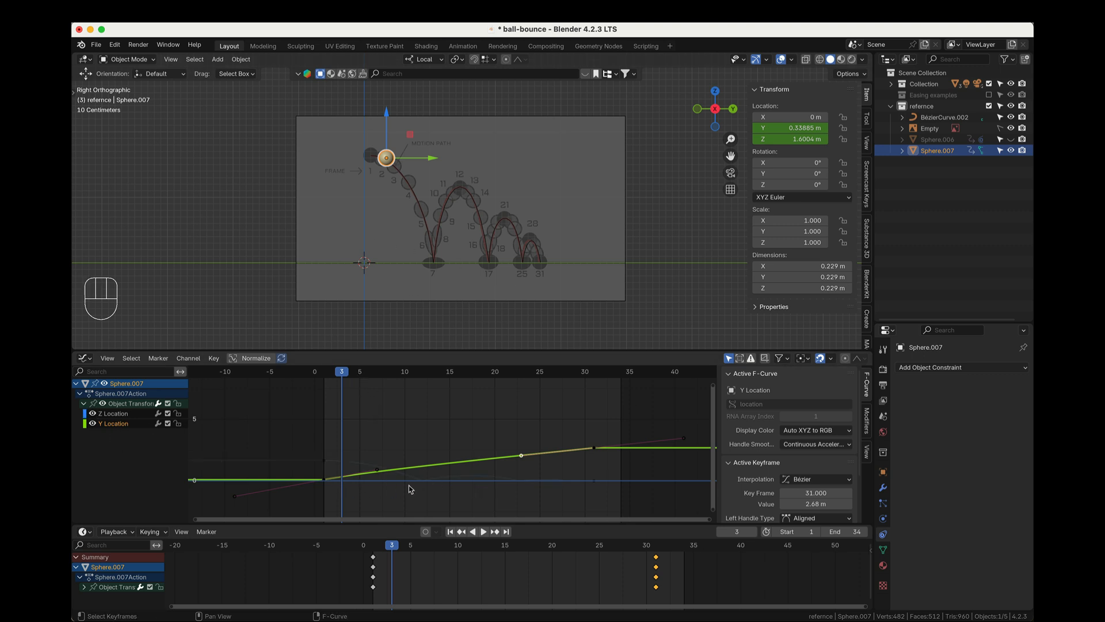
# - Normalize the display of the Y and Z Location curves, and select the Z Location channel with the playhead at frame 1
pyautogui.click(257, 358)
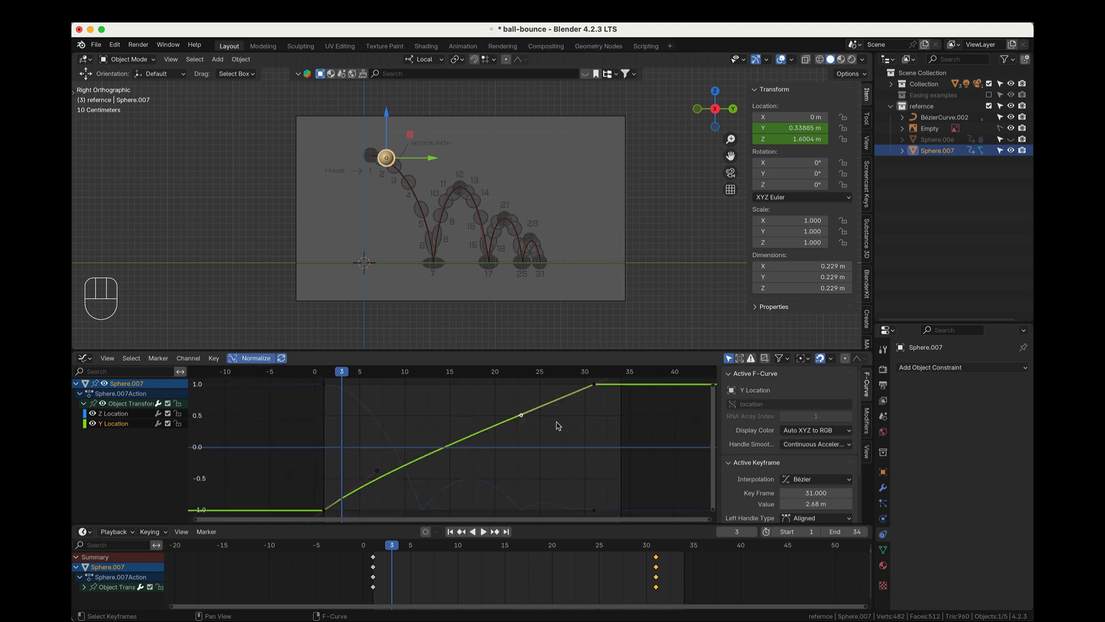
pyautogui.scroll(-1, 556, 426)
pyautogui.moveTo(366, 373)
pyautogui.mouseDown()
pyautogui.moveTo(348, 375)
pyautogui.moveTo(355, 384)
pyautogui.mouseUp()
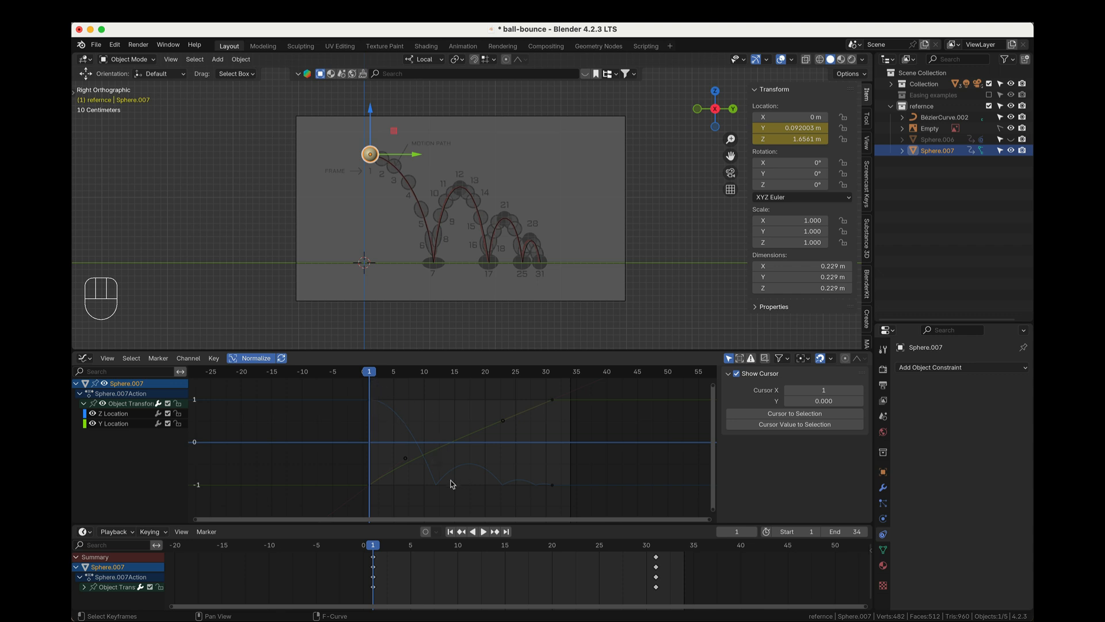
pyautogui.click(116, 417)
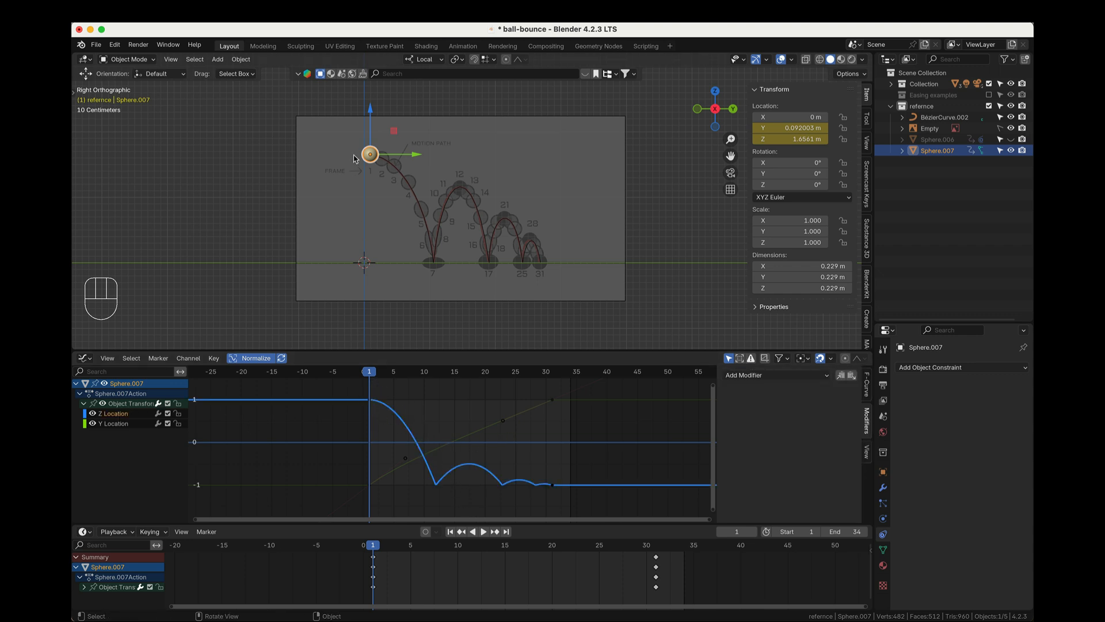
# - Scrub from frame 1 to frame 29 and play the animation to compare the sphere's bounce with the reference motion path
pyautogui.moveTo(371, 377); pyautogui.dragTo(539, 401)
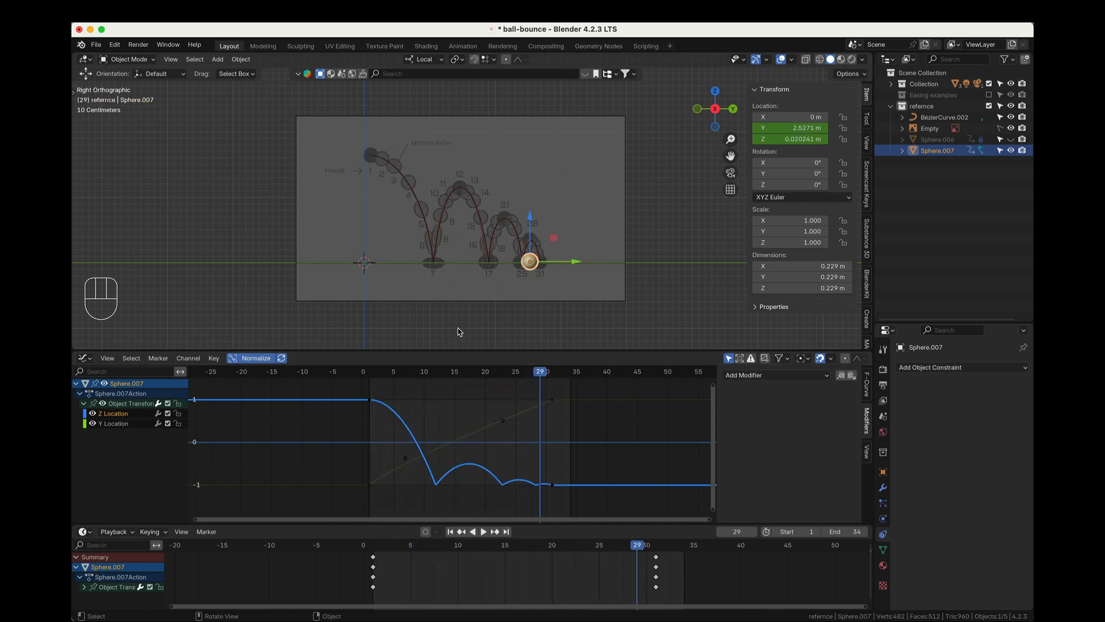
pyautogui.scroll(1, 478, 259)
pyautogui.press('space')
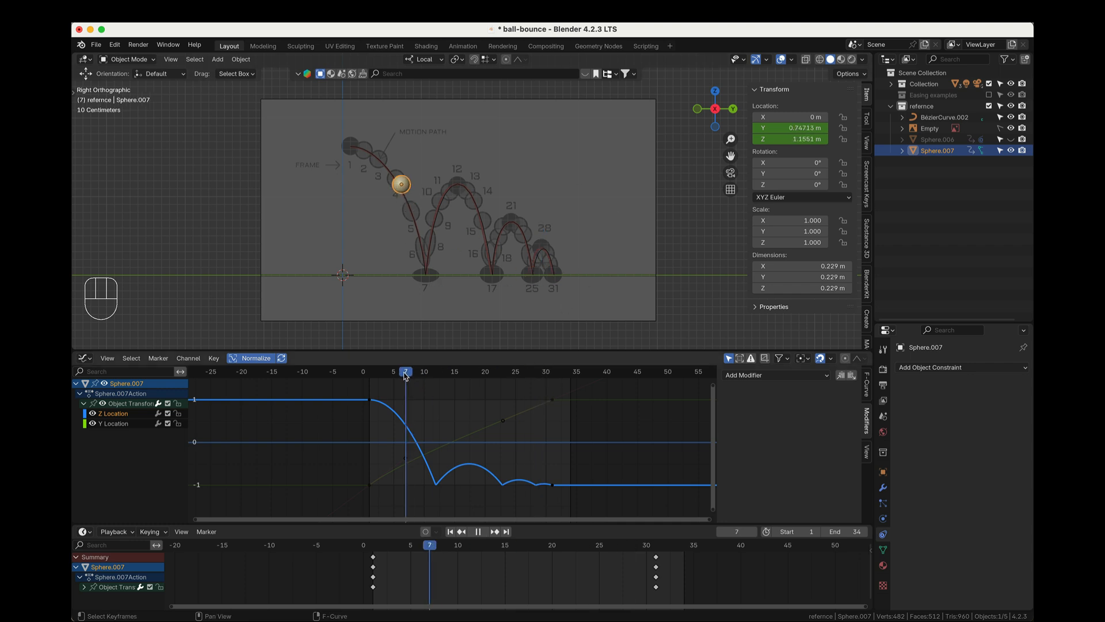
pyautogui.press('space')
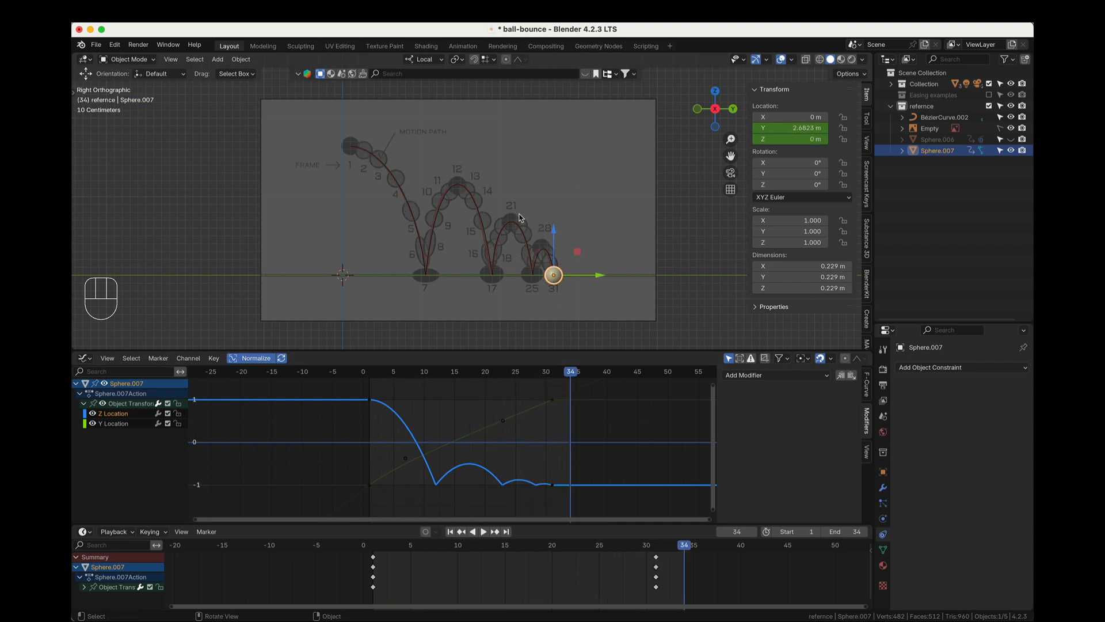